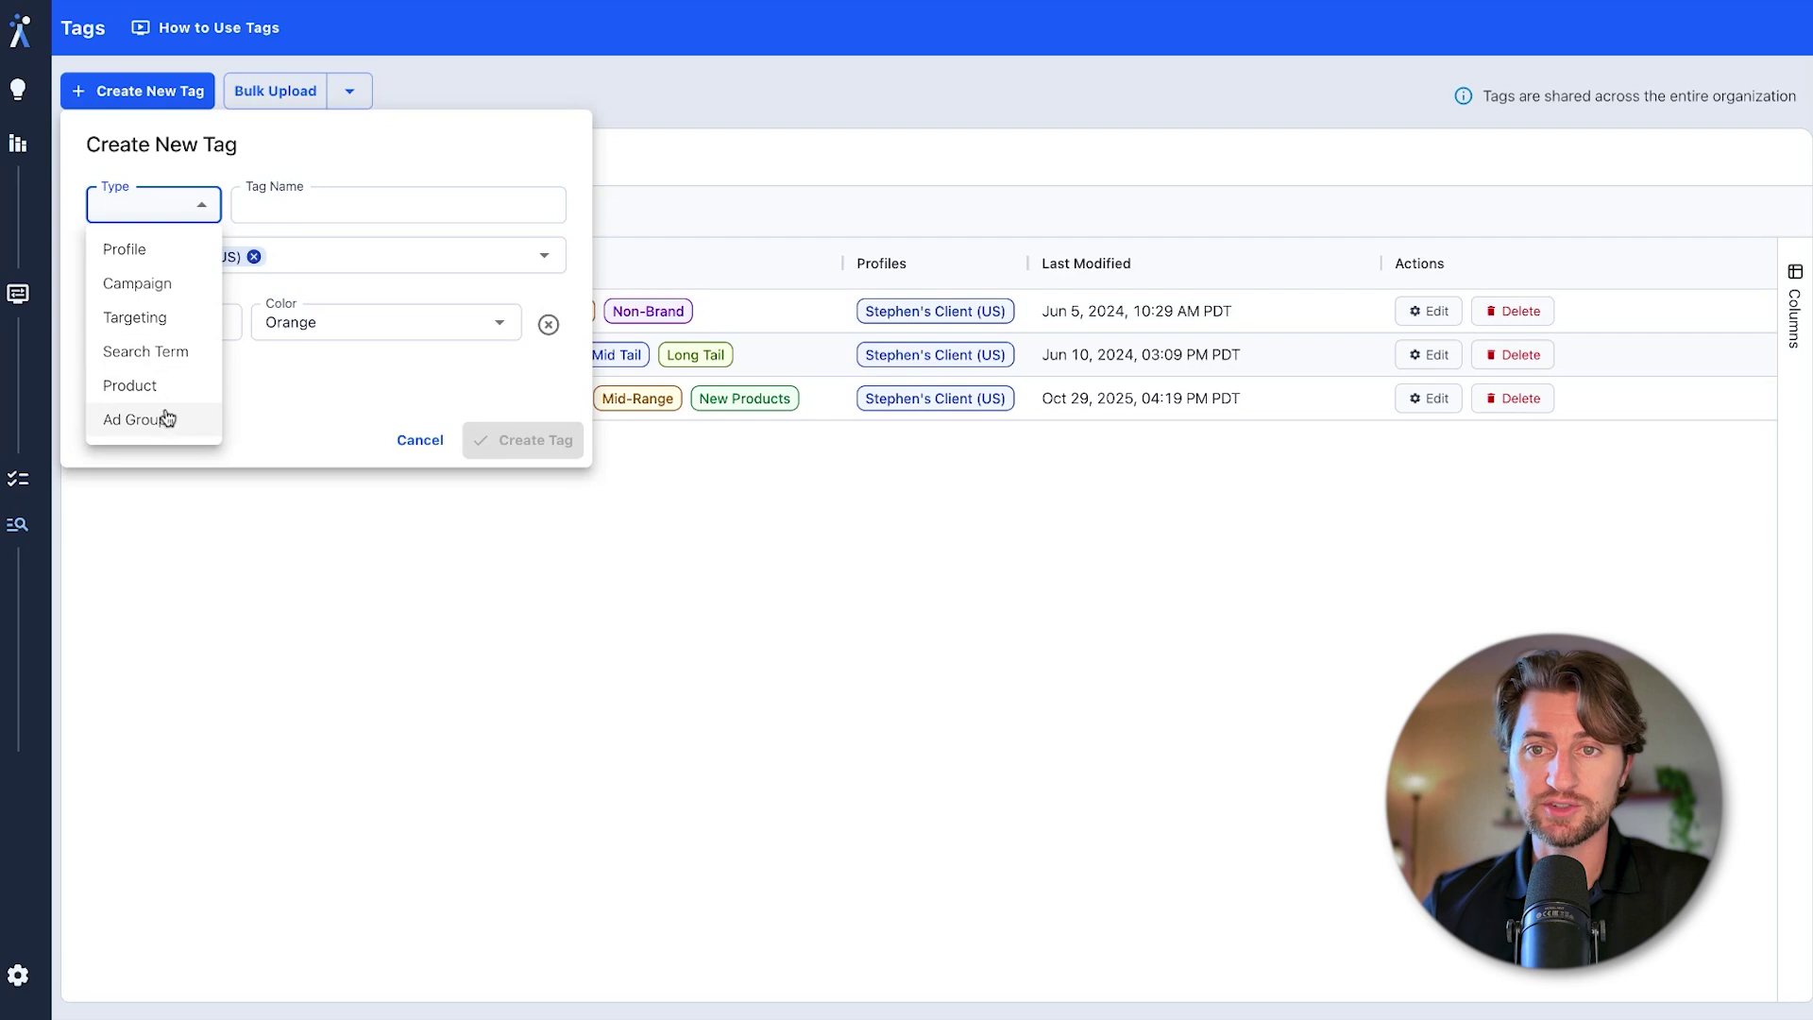
Choose Campaign as the new tag's type, cancel the tag, and go to the Bid Optimizer's campaign groups
left_click(162, 288)
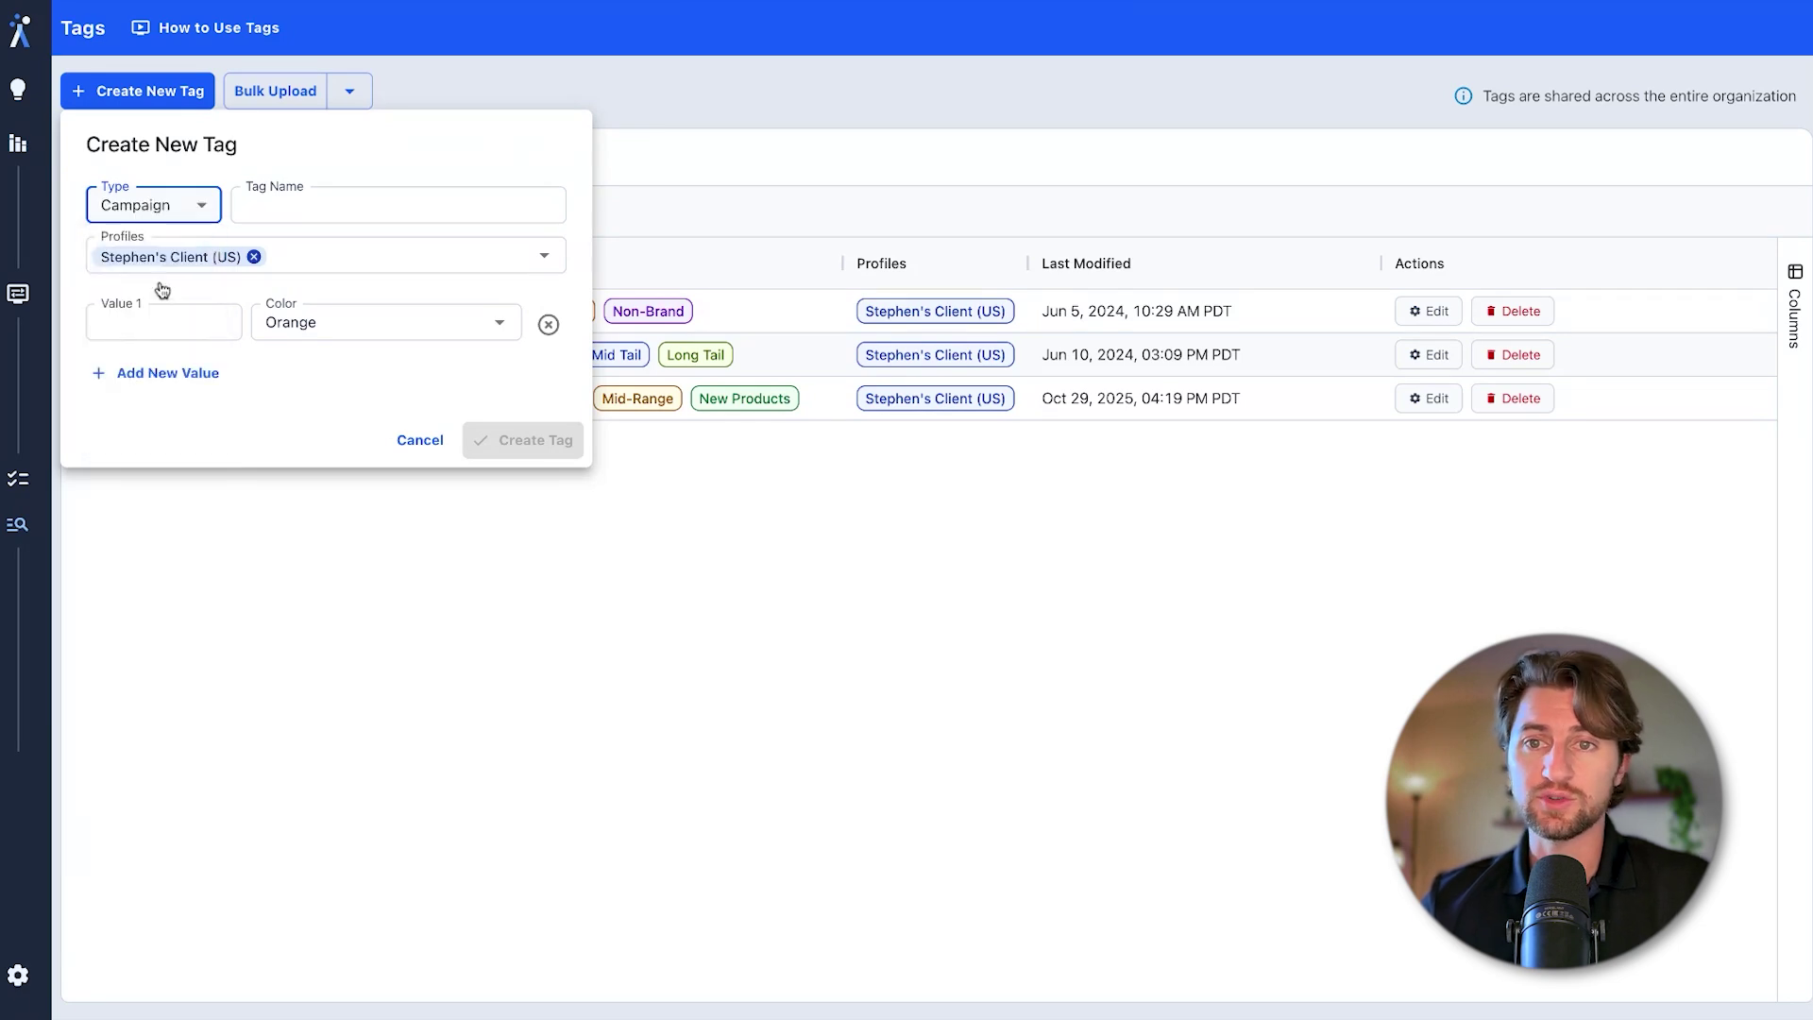
left_click(421, 441)
left_click(50, 332)
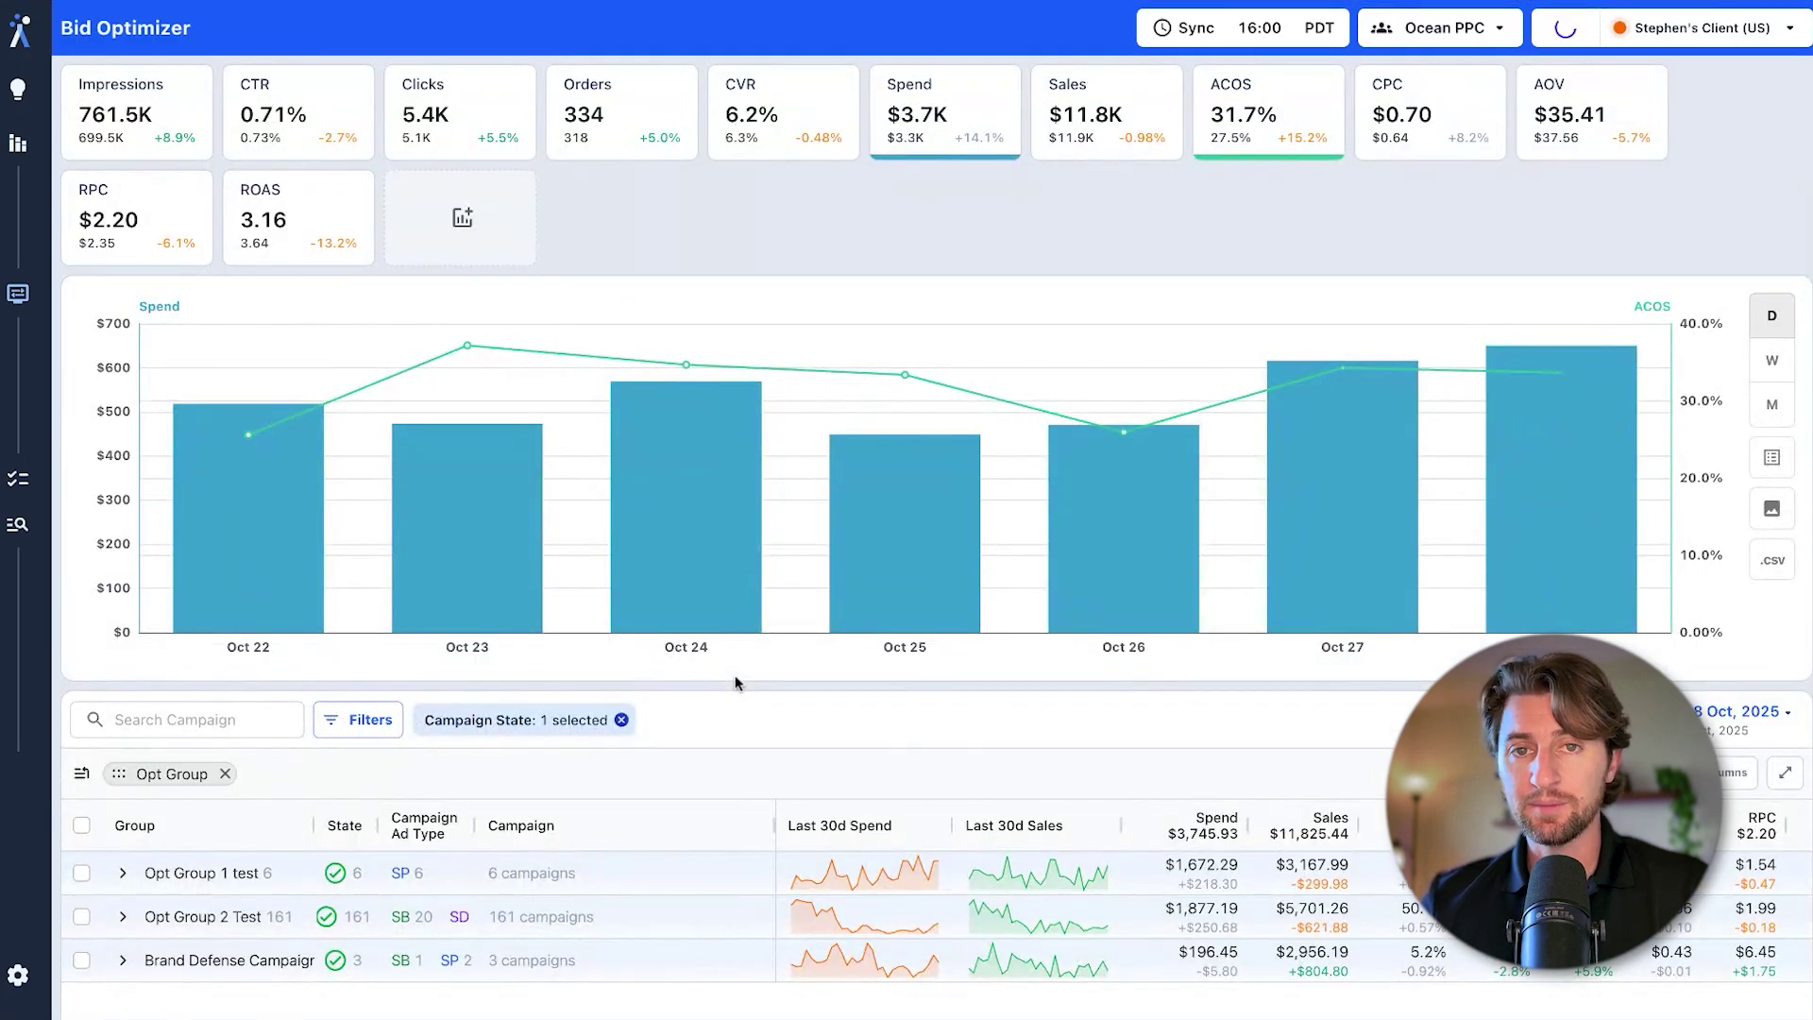
scroll(735, 682, "down", 3)
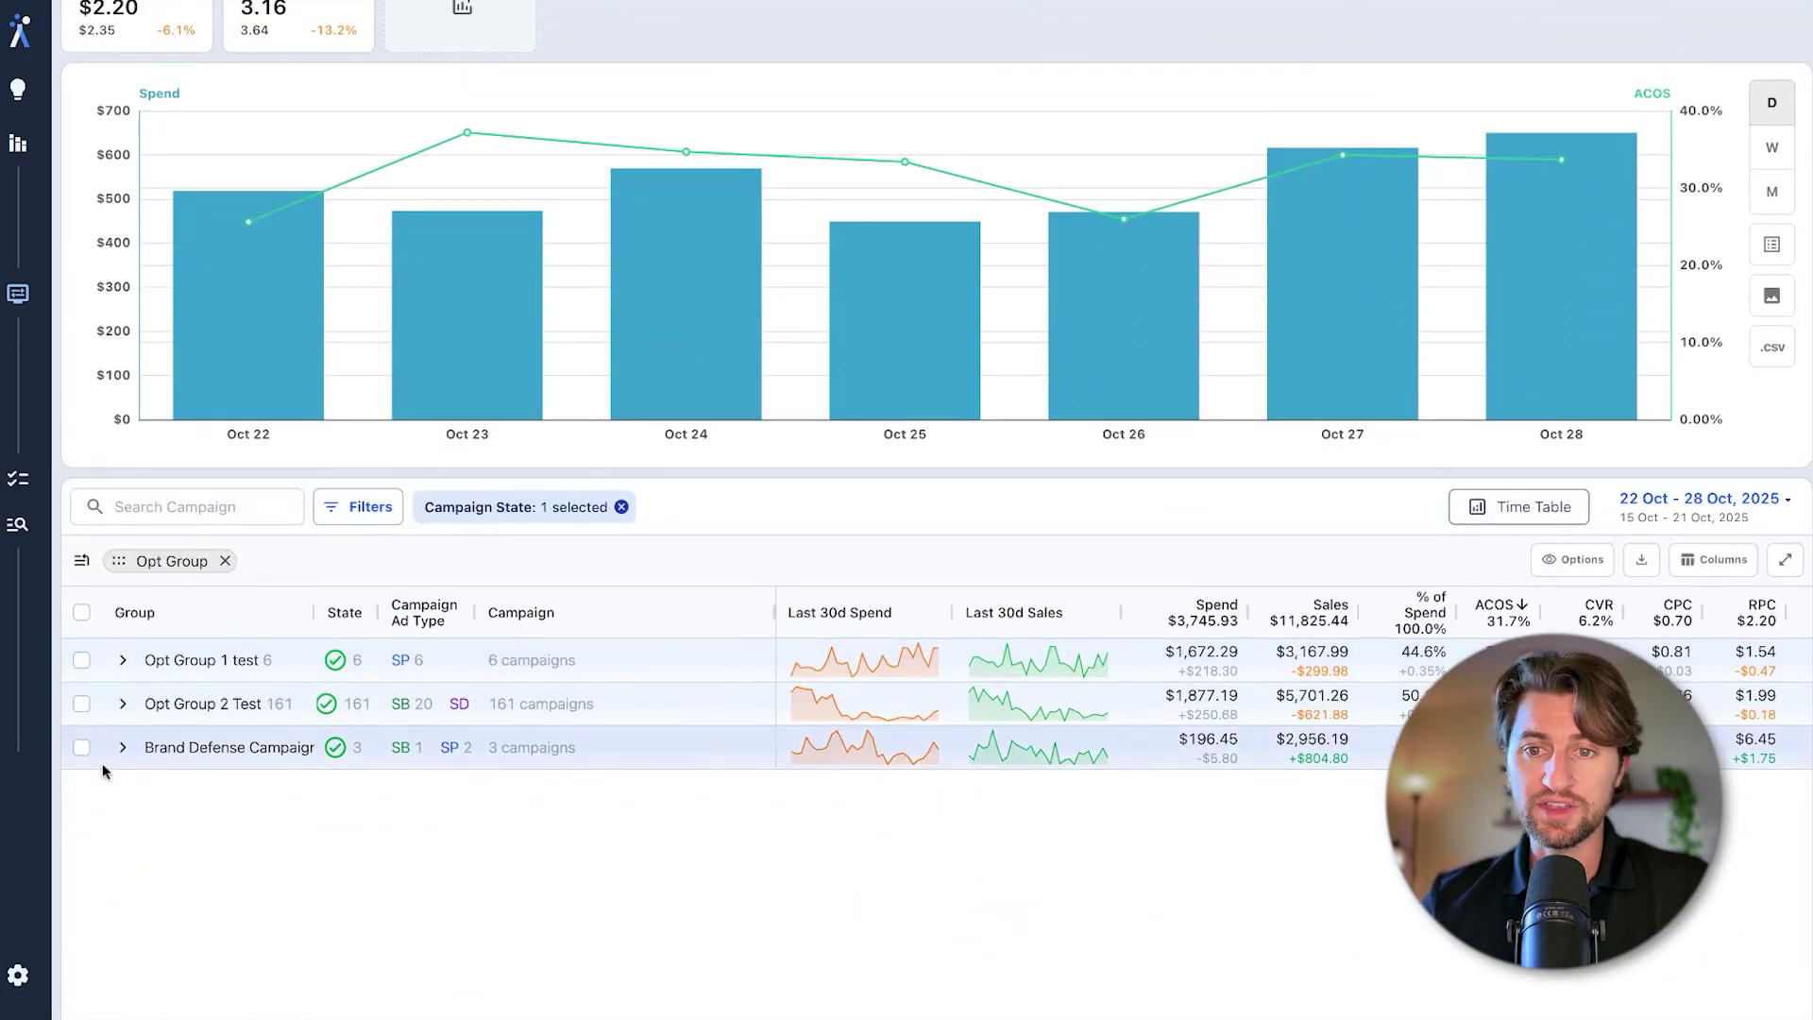
Widen the Group column, select the Brand Defense Campaigns group, and open tag assignment for it
left_click_drag(310, 613, 236, 704)
left_click(252, 763)
left_click(82, 749)
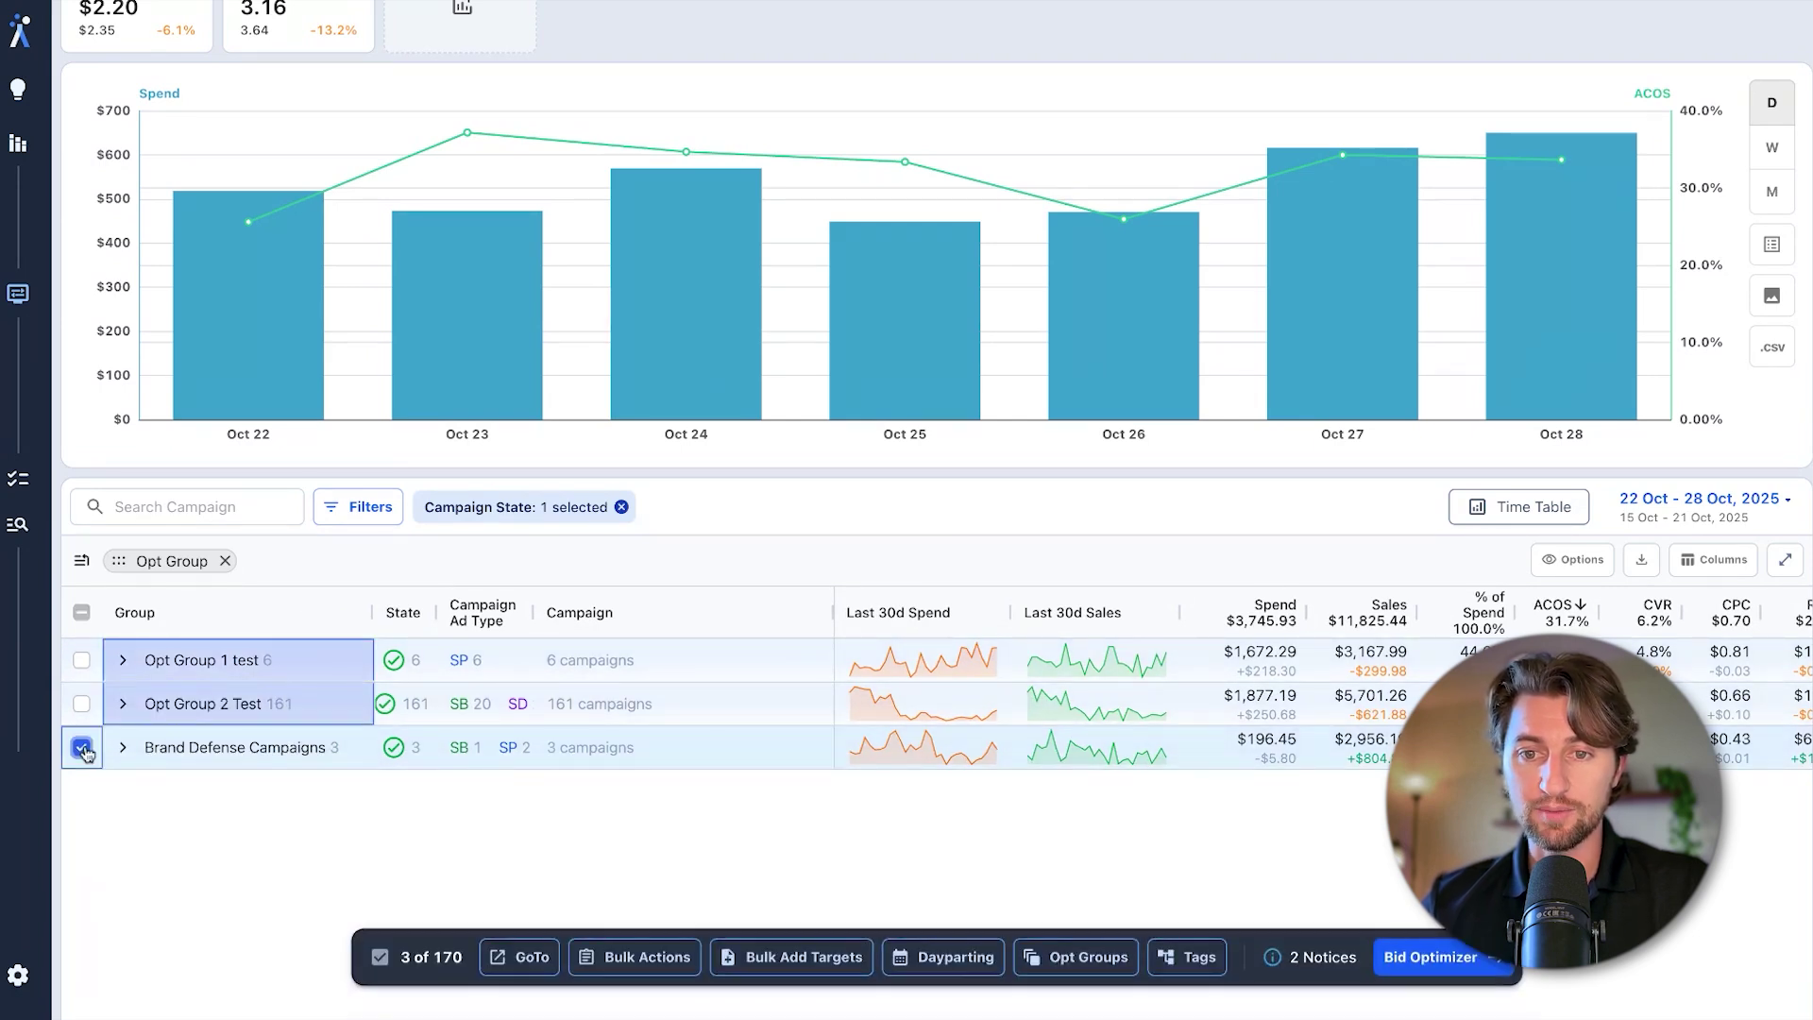
left_click(1198, 964)
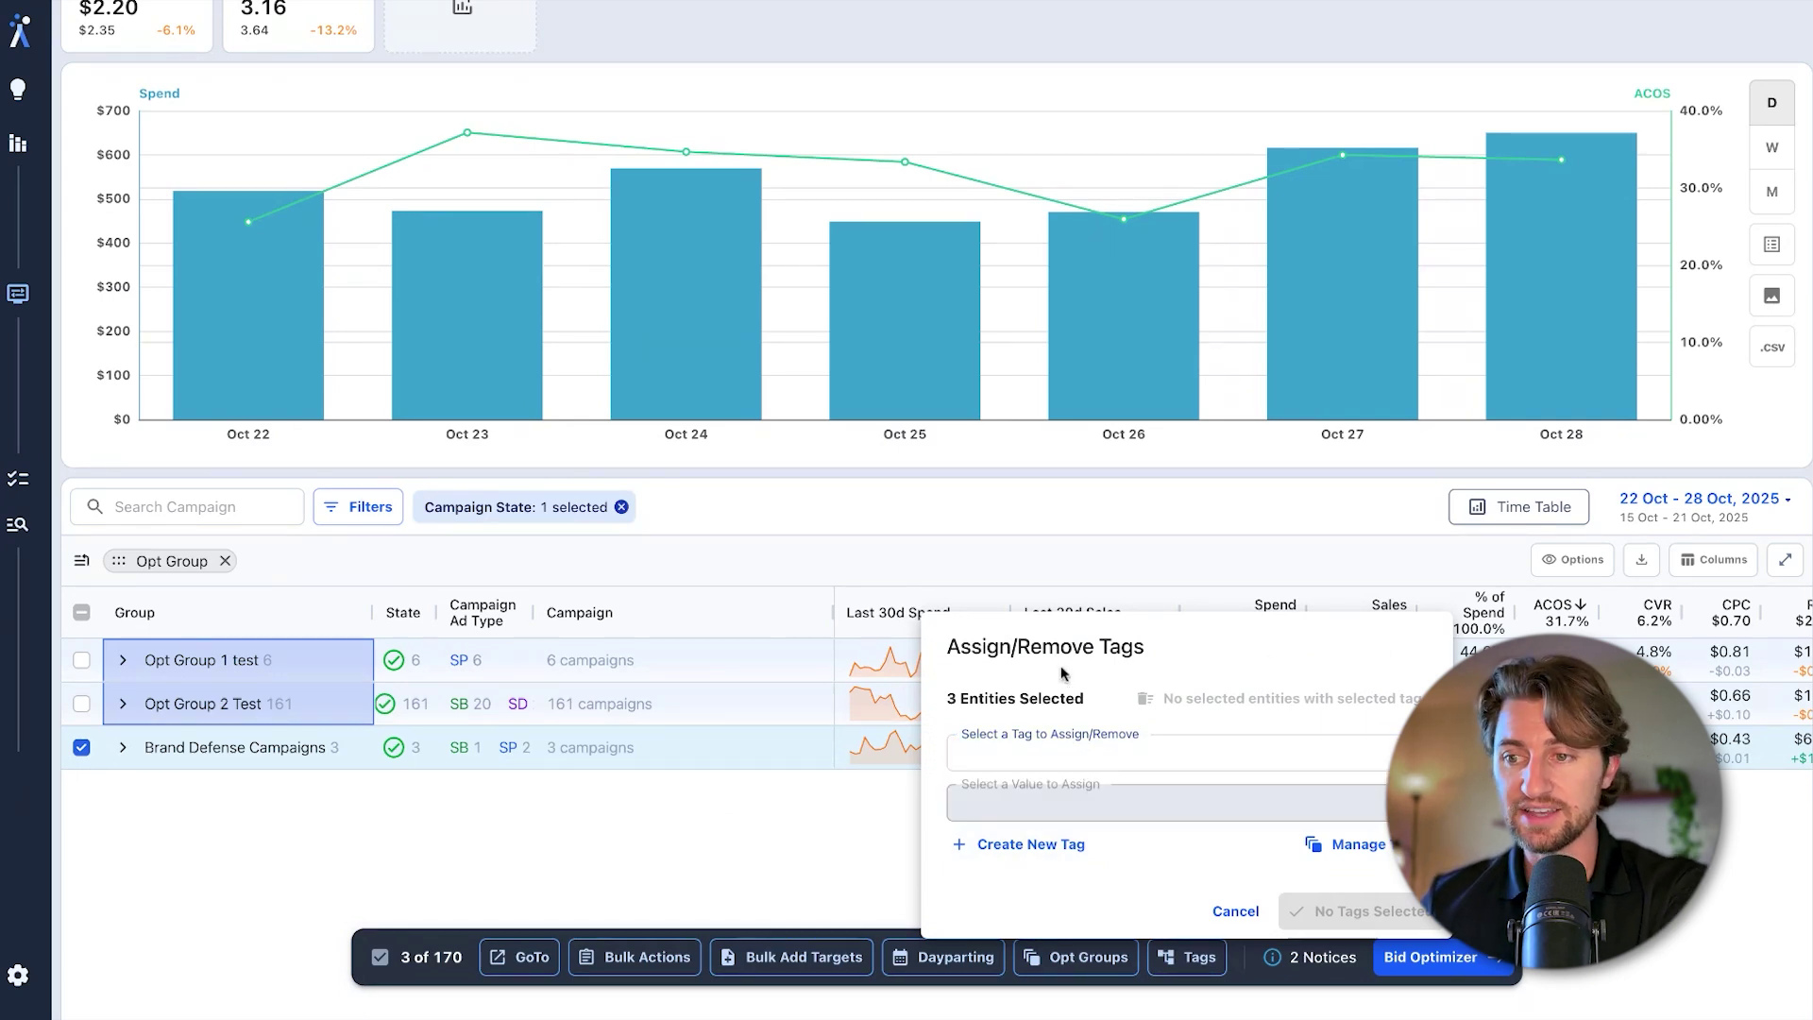
Set up a new campaign tag named "Brand v. Non-Brand" with a first value "Brand Defense" coloured Green
left_click(1031, 844)
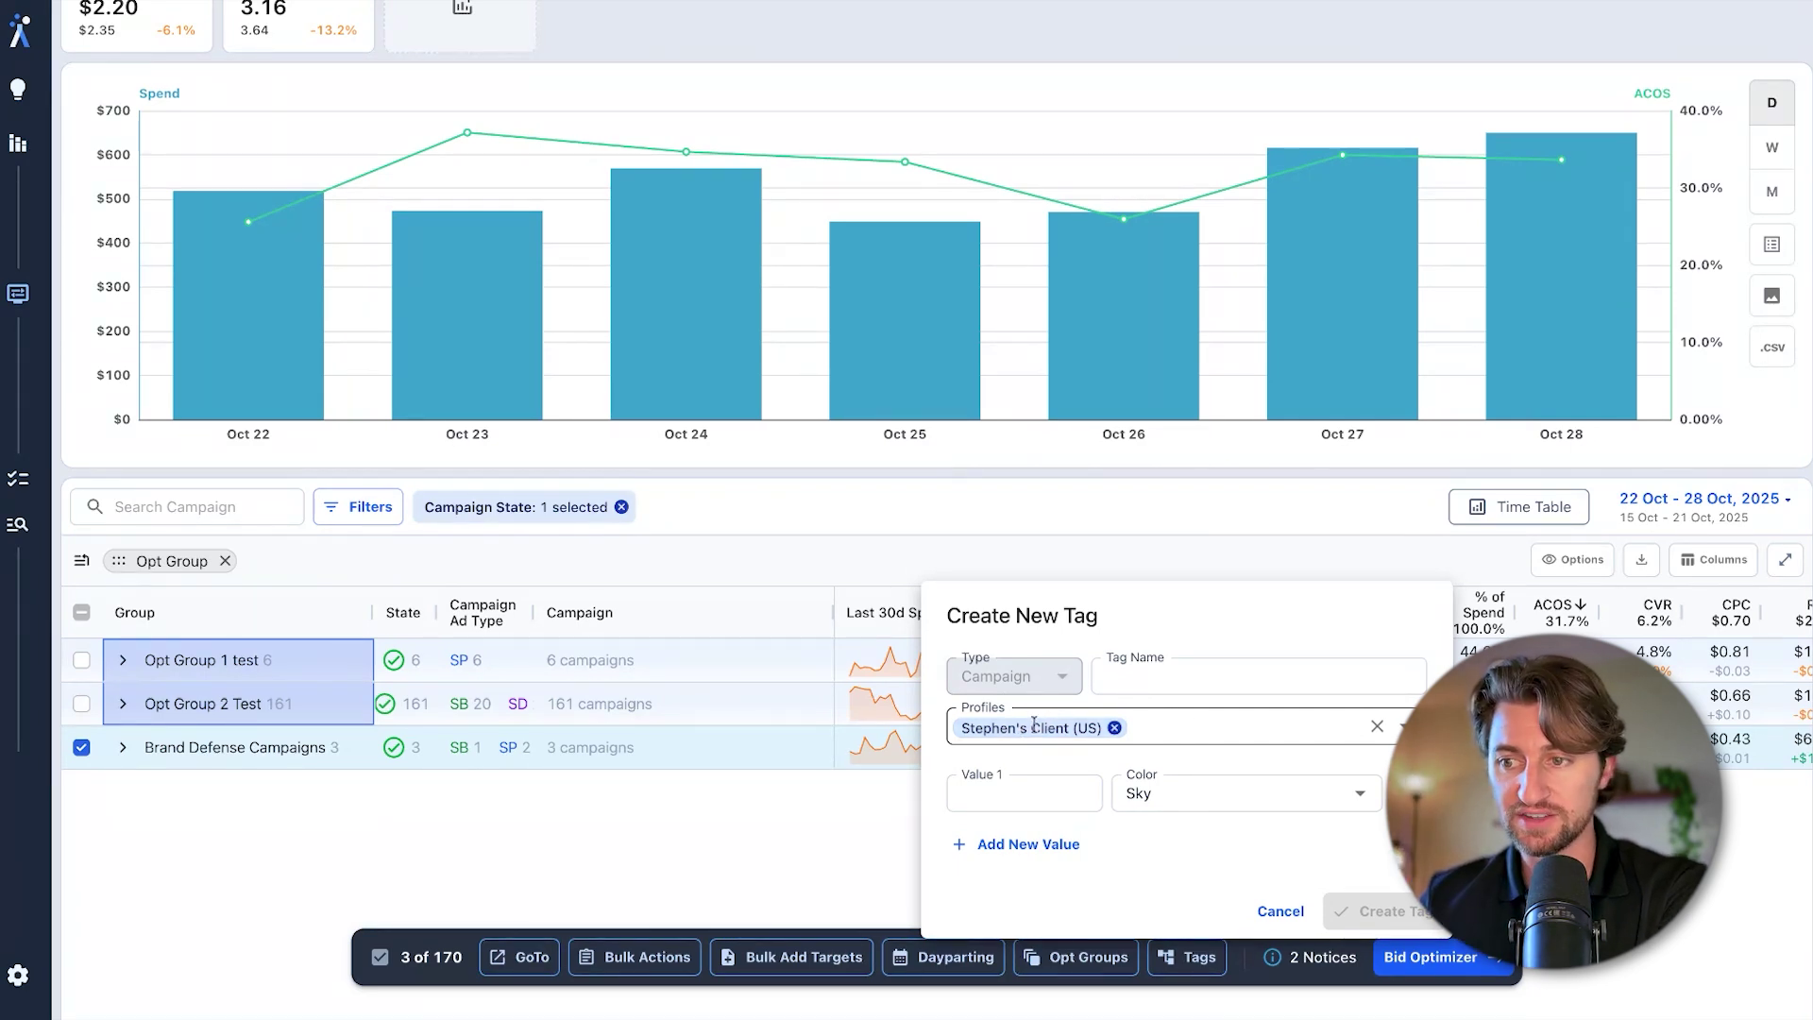
left_click(1168, 675)
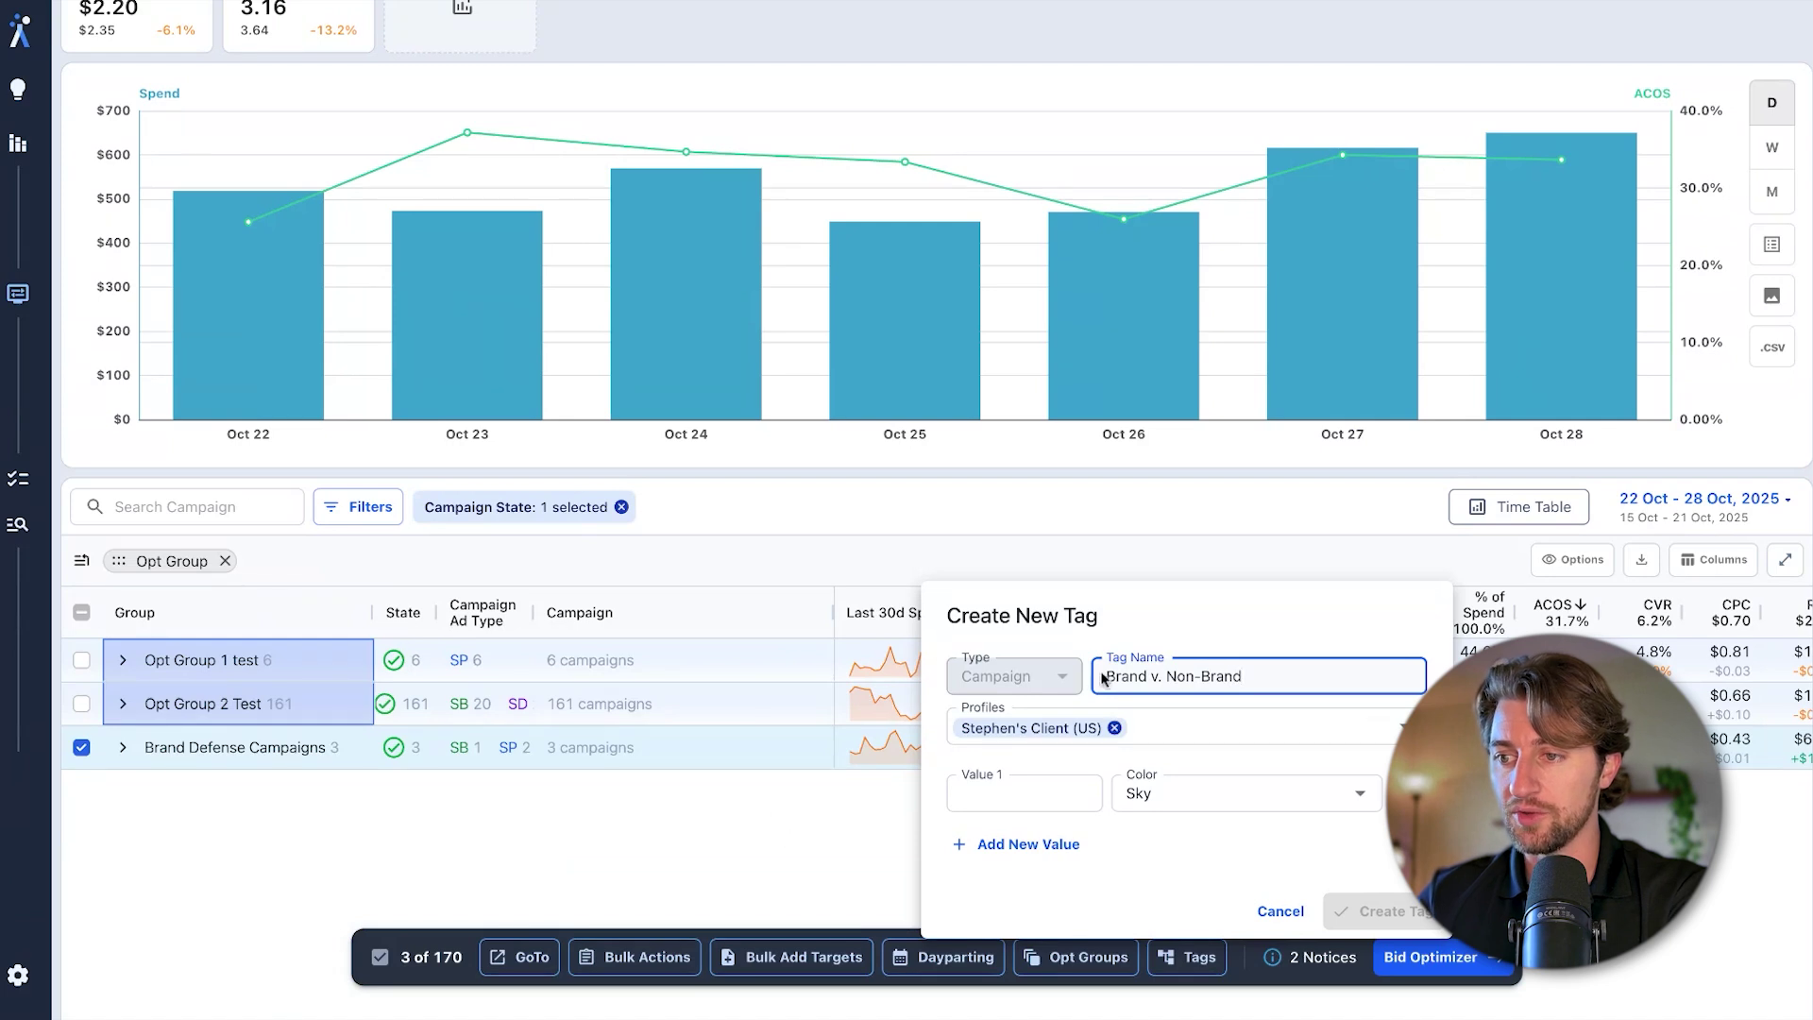
left_click(1026, 801)
type("Brand Defense")
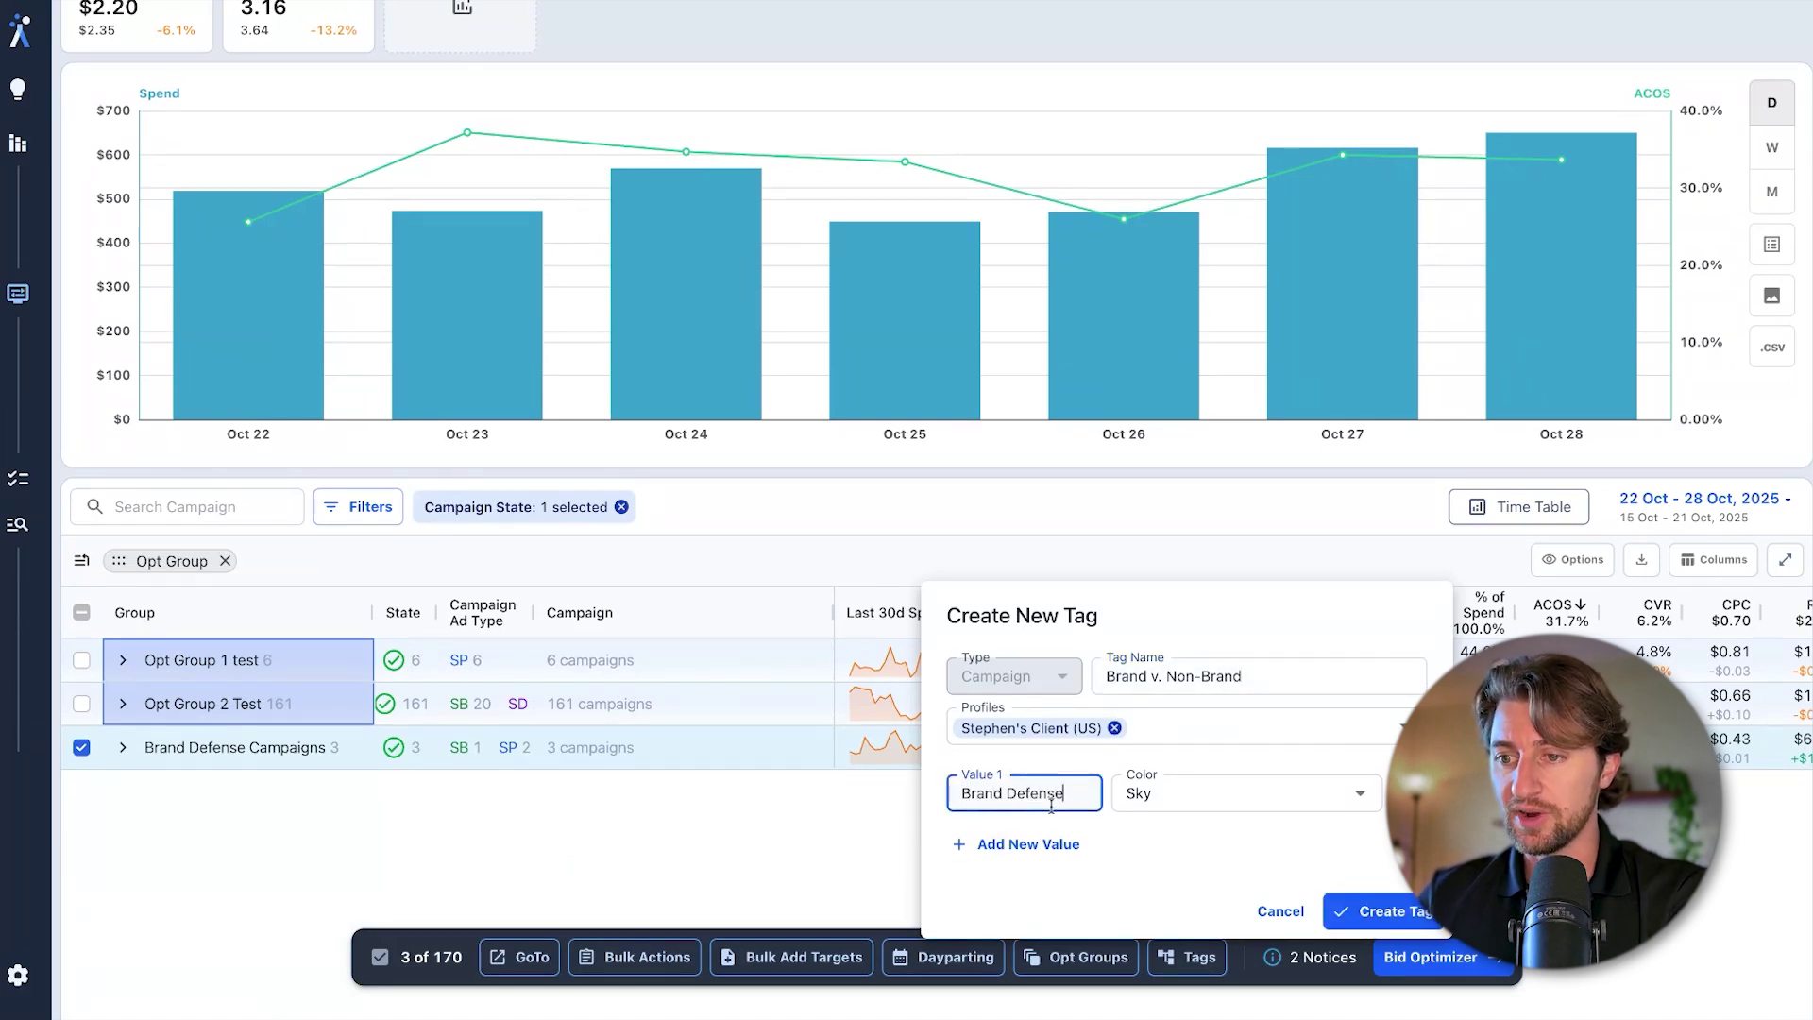
left_click(1219, 795)
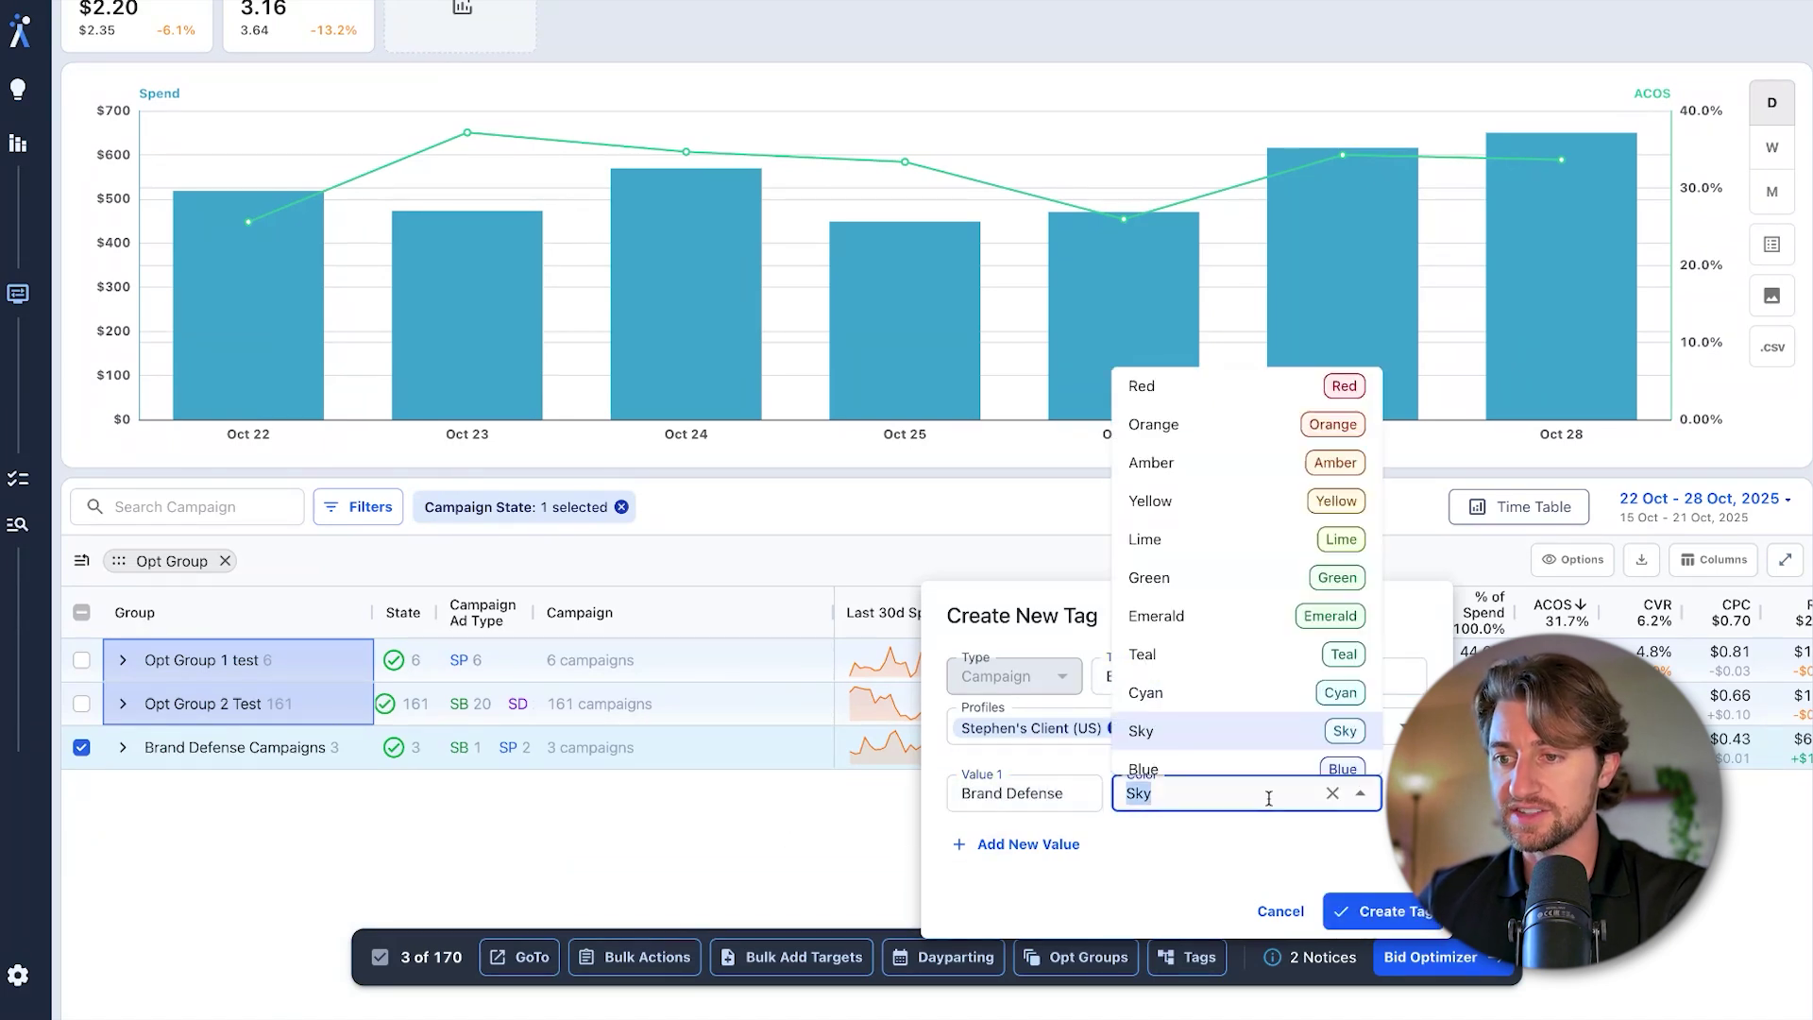
scroll(1251, 553, "down", 2)
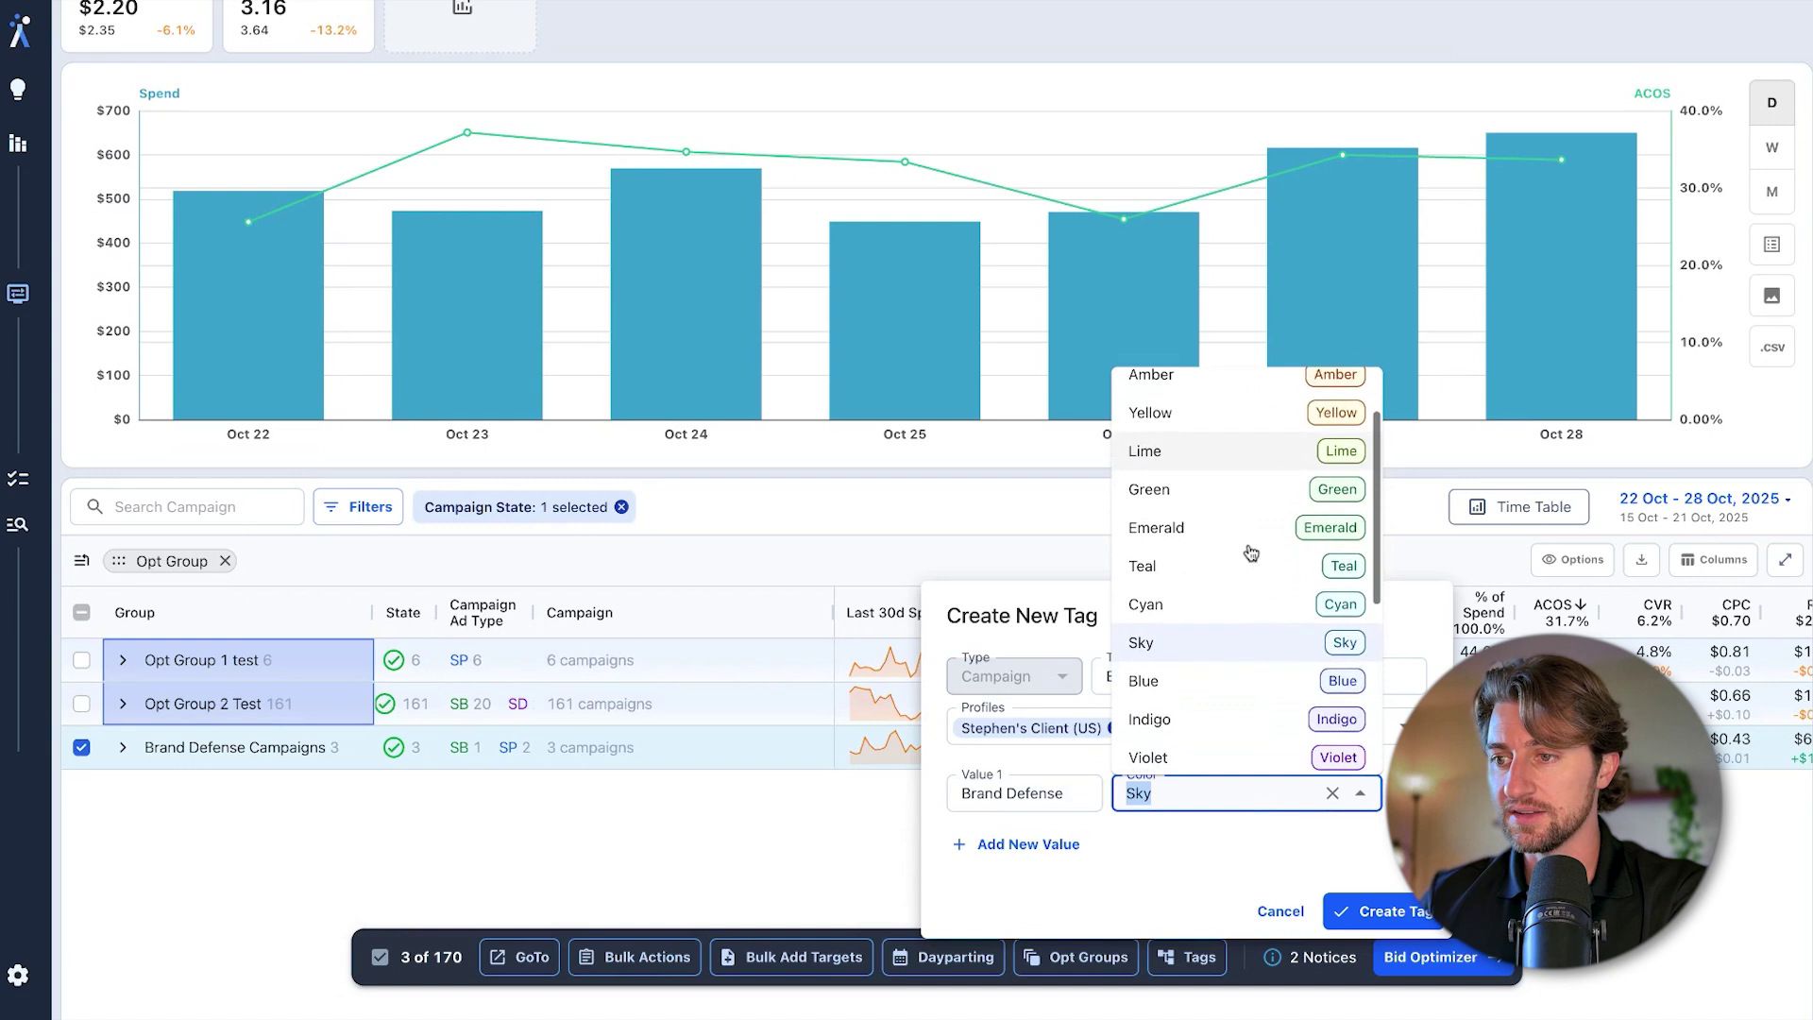
left_click(1230, 495)
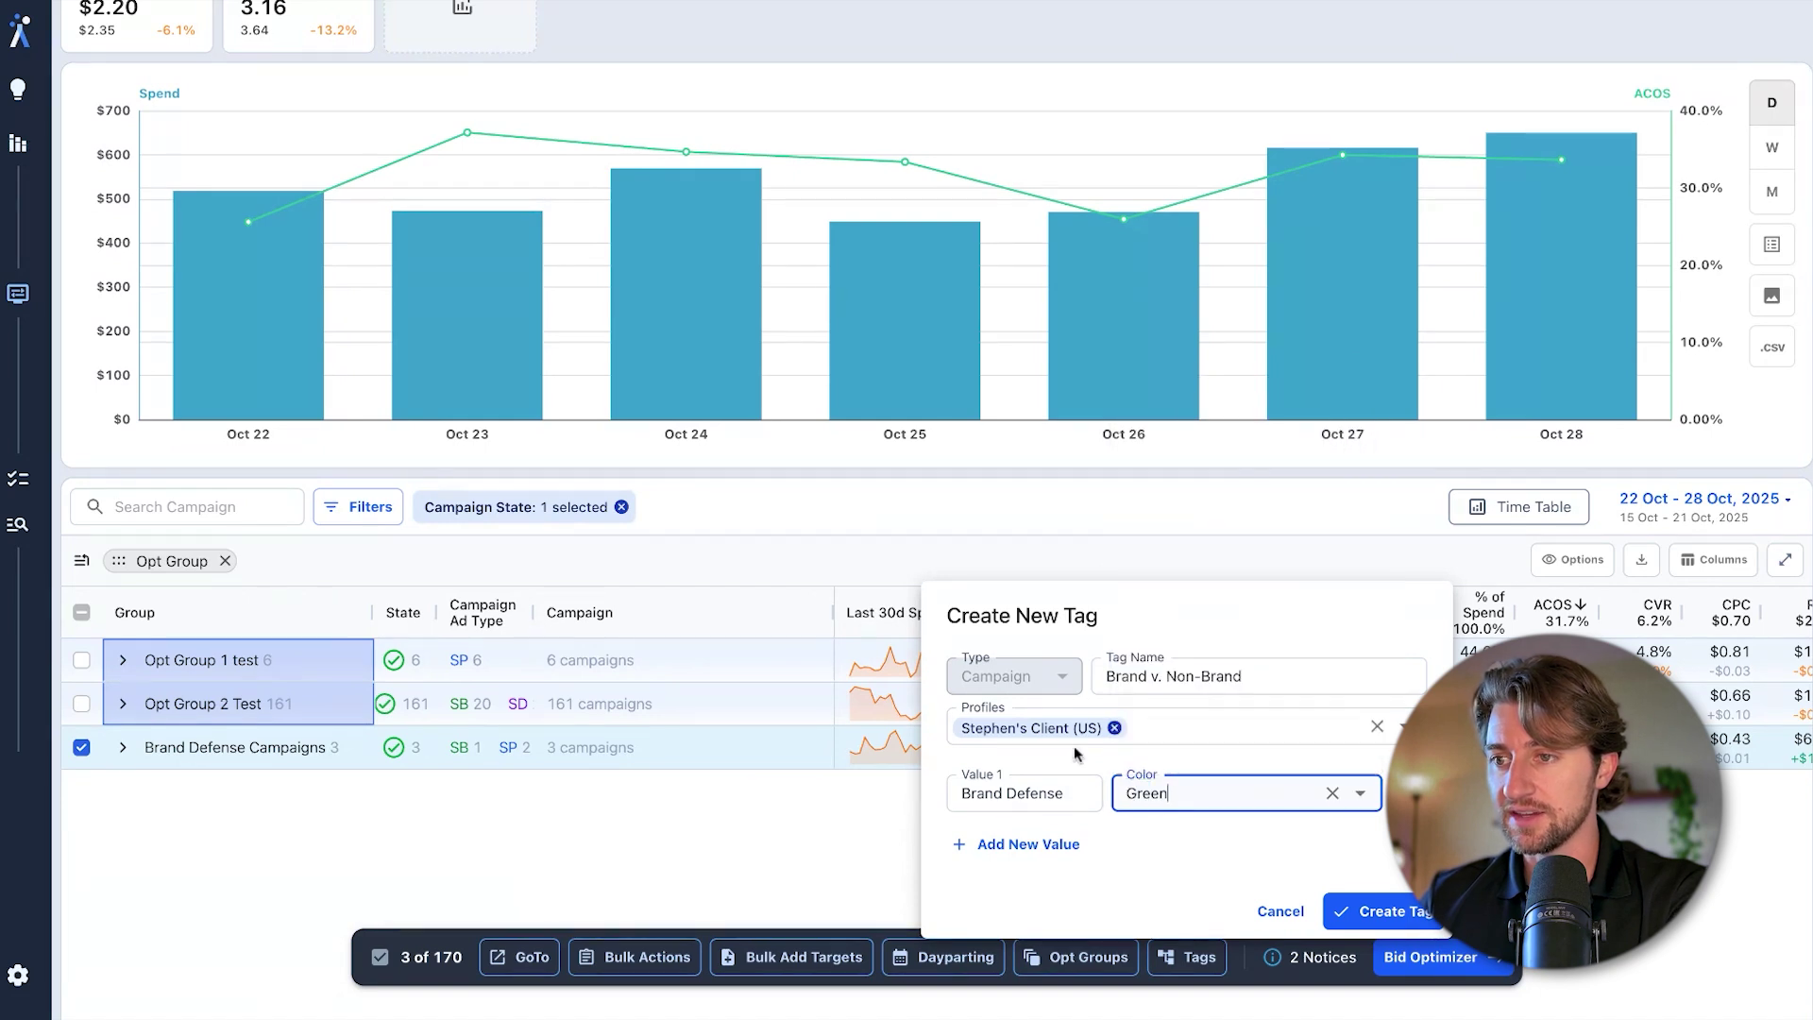
Add a second value "Non-Brand" coloured Orange and create the tag
left_click(1021, 863)
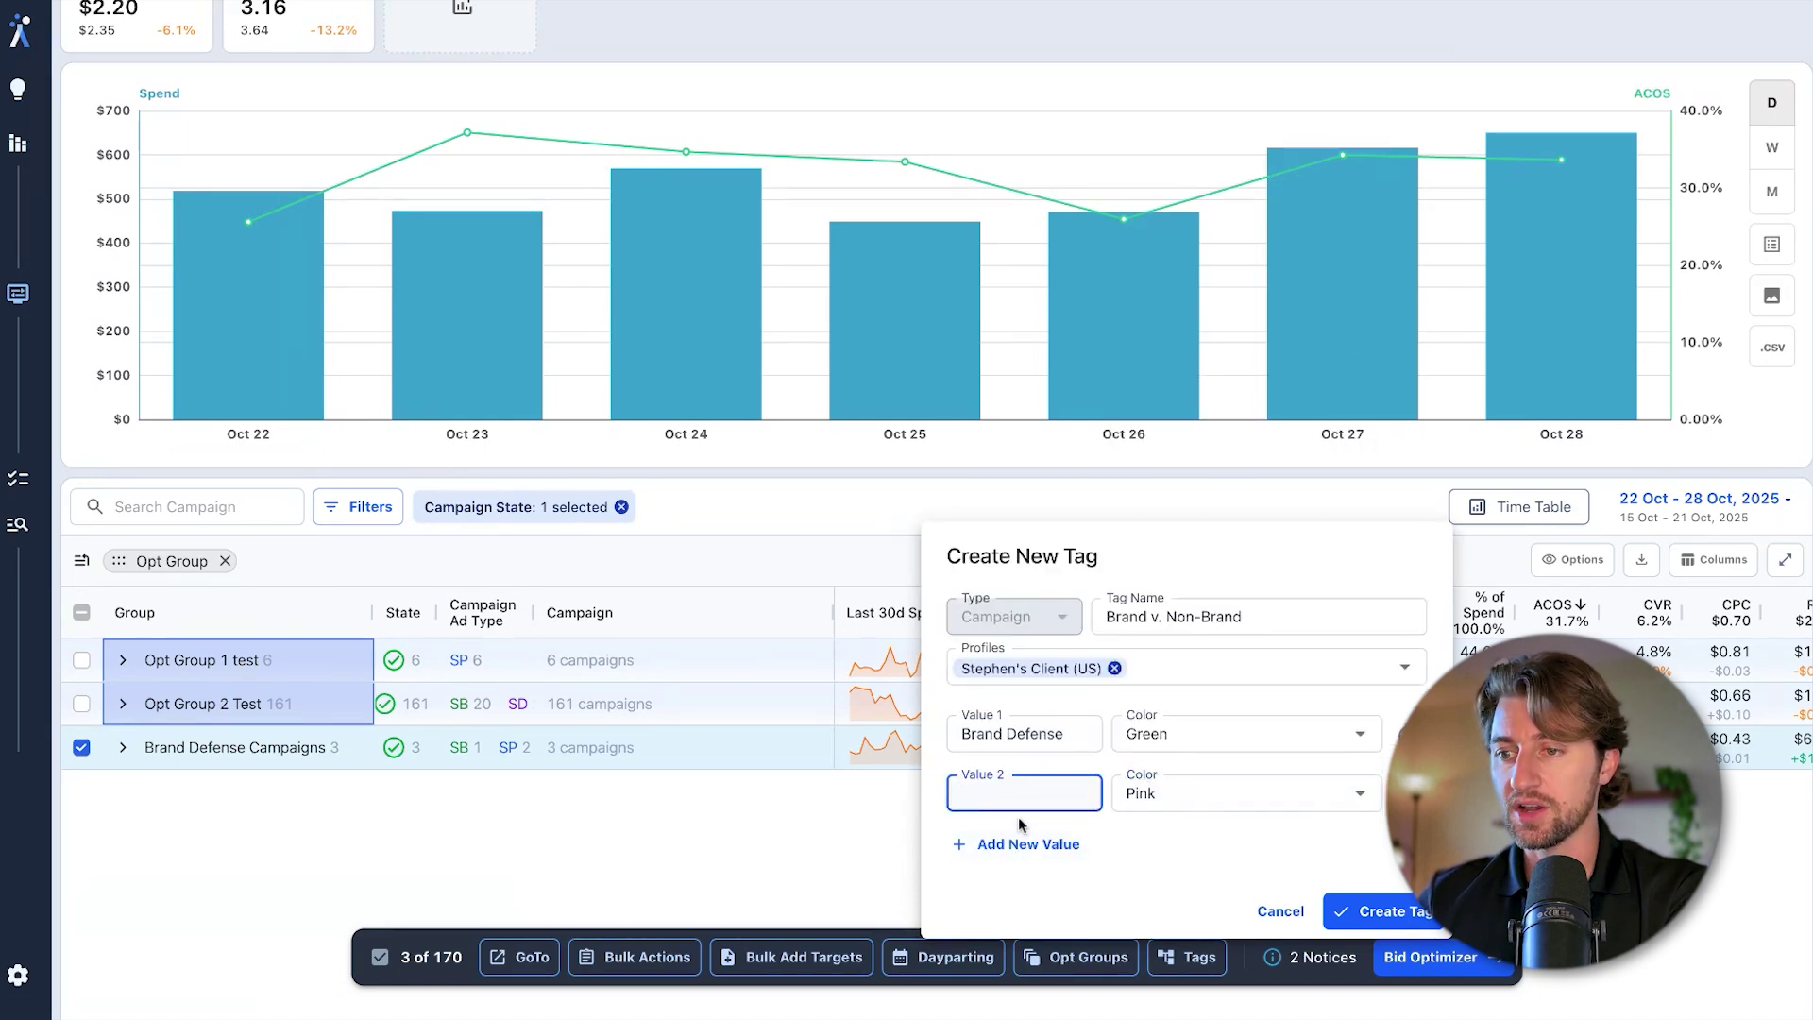
type("Non-Brand")
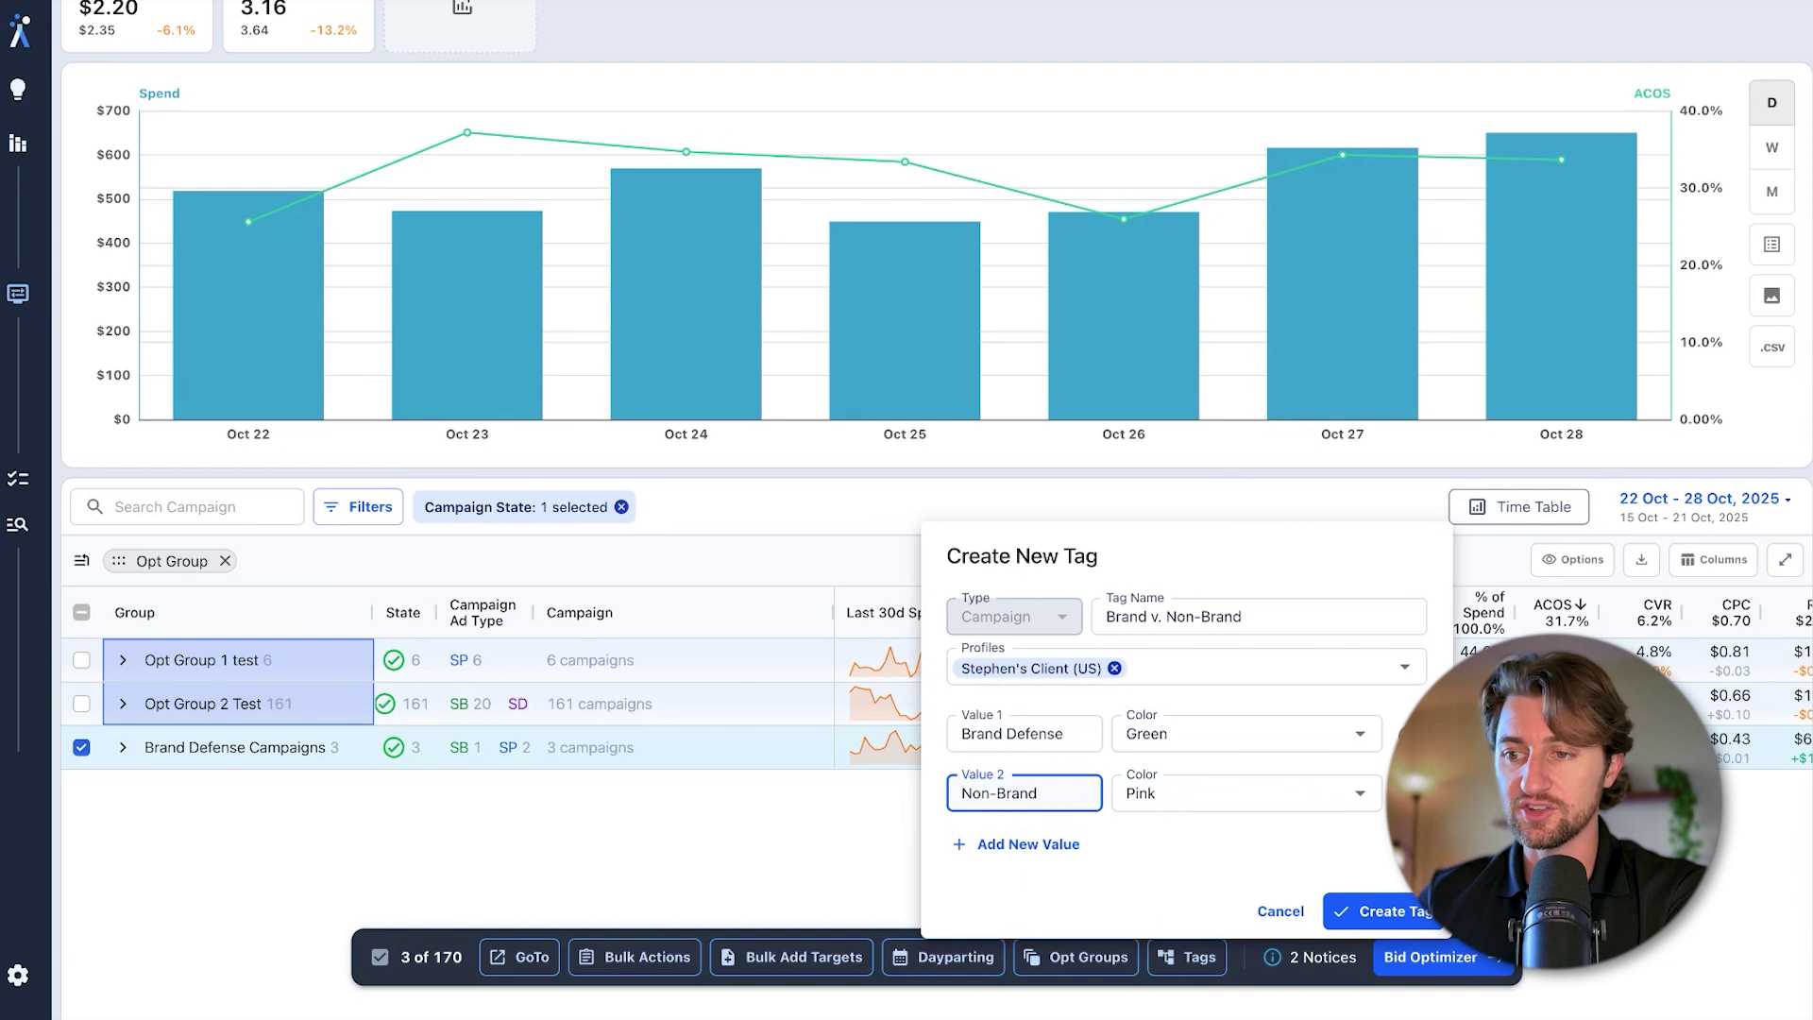
left_click(1215, 794)
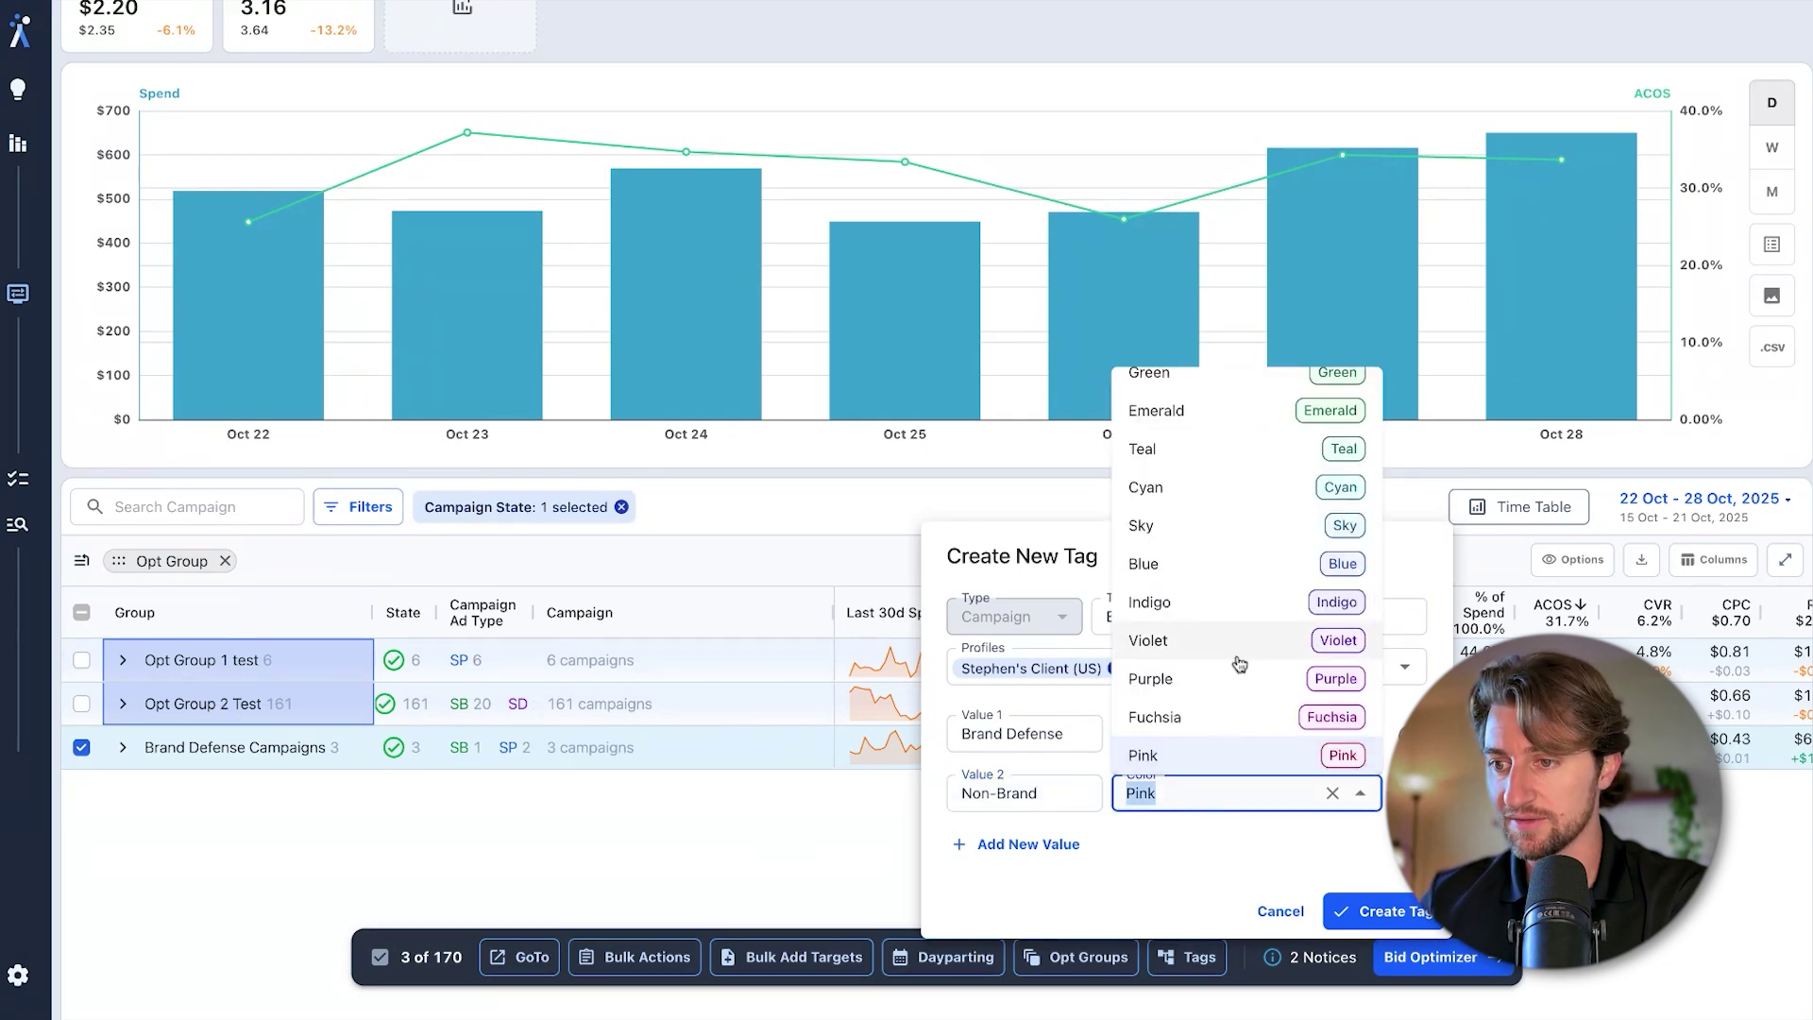
scroll(1228, 604, "up", 3)
left_click(1228, 437)
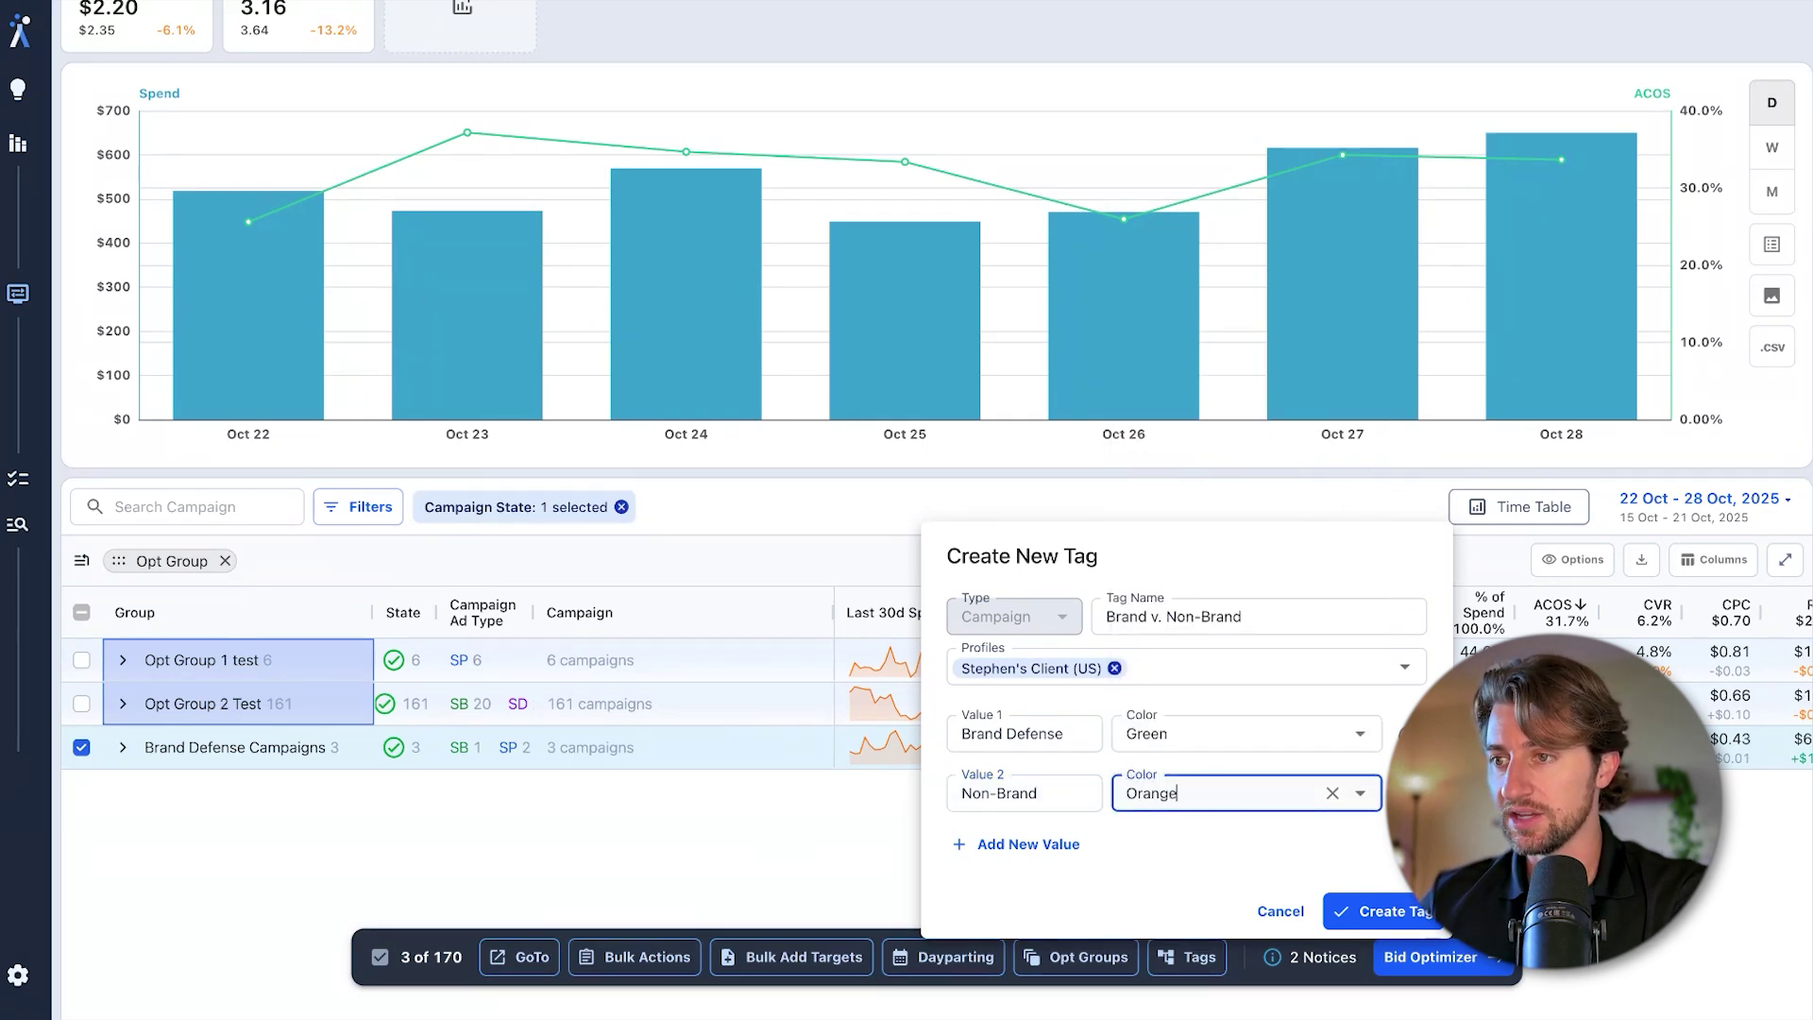
left_click(1388, 909)
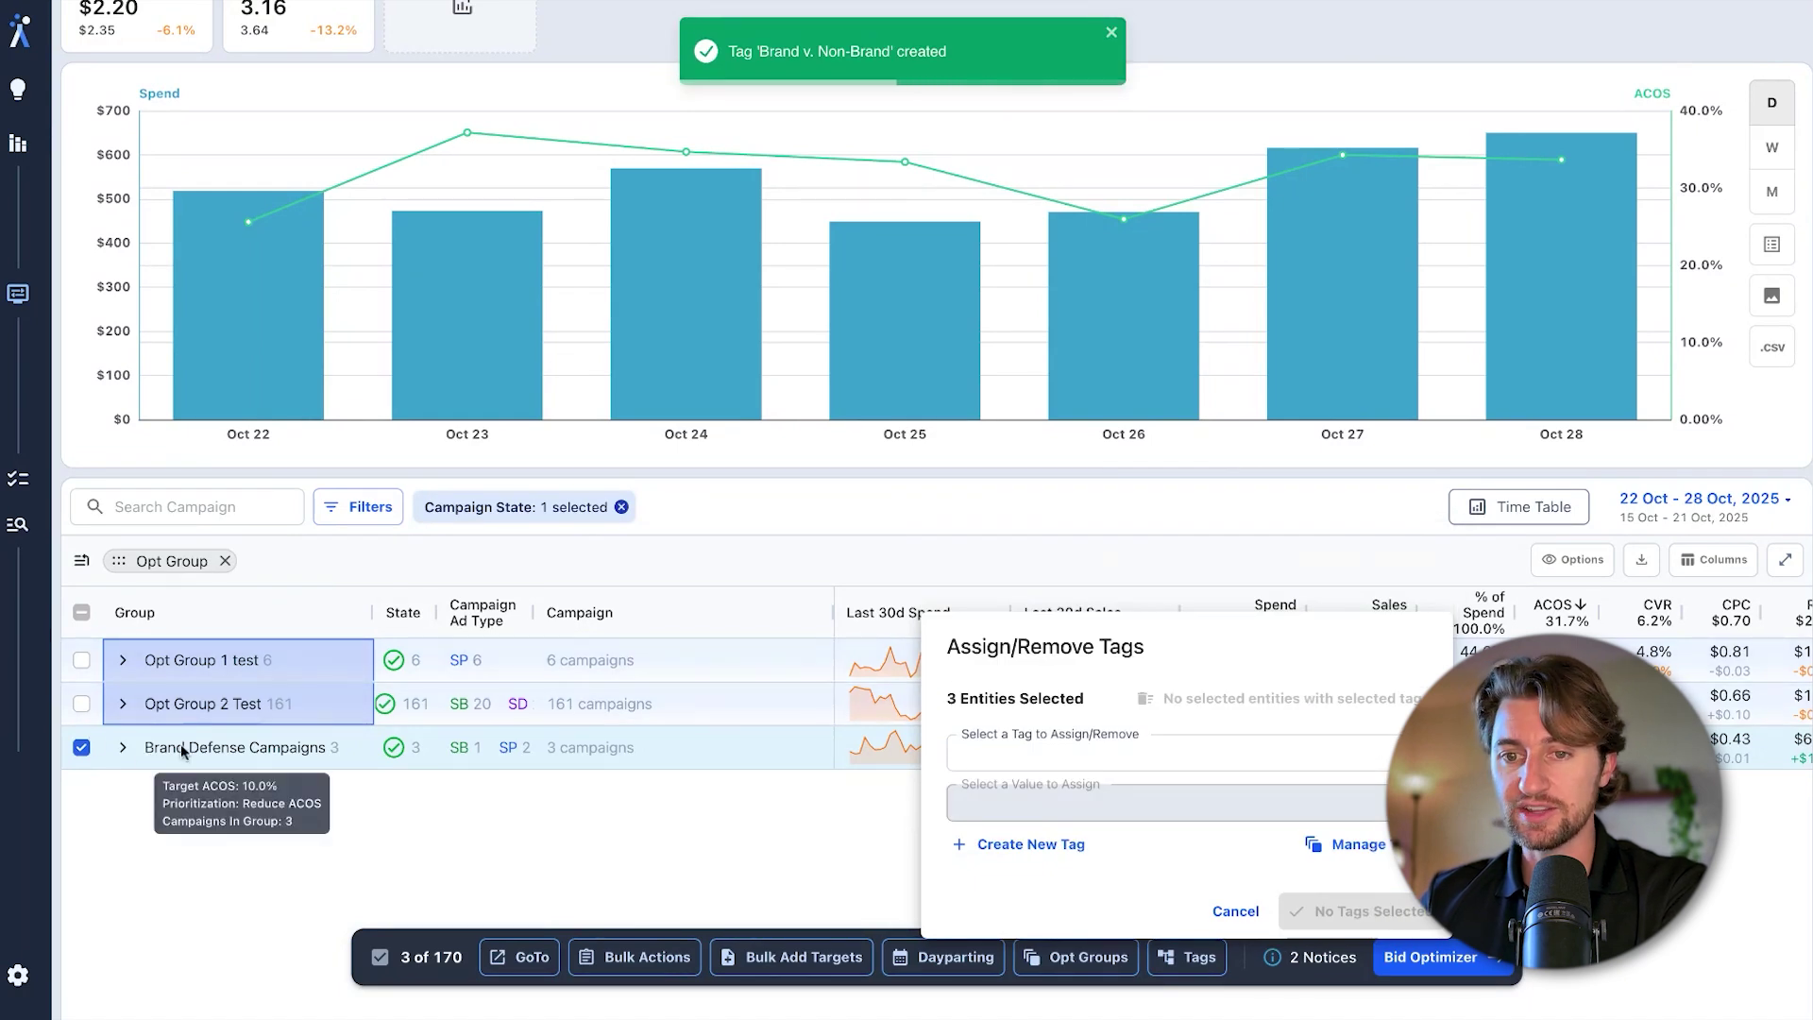
Assign the Brand Defense value of the Brand v. Non-Brand tag to the selected Brand Defense Campaigns group
left_click(1177, 753)
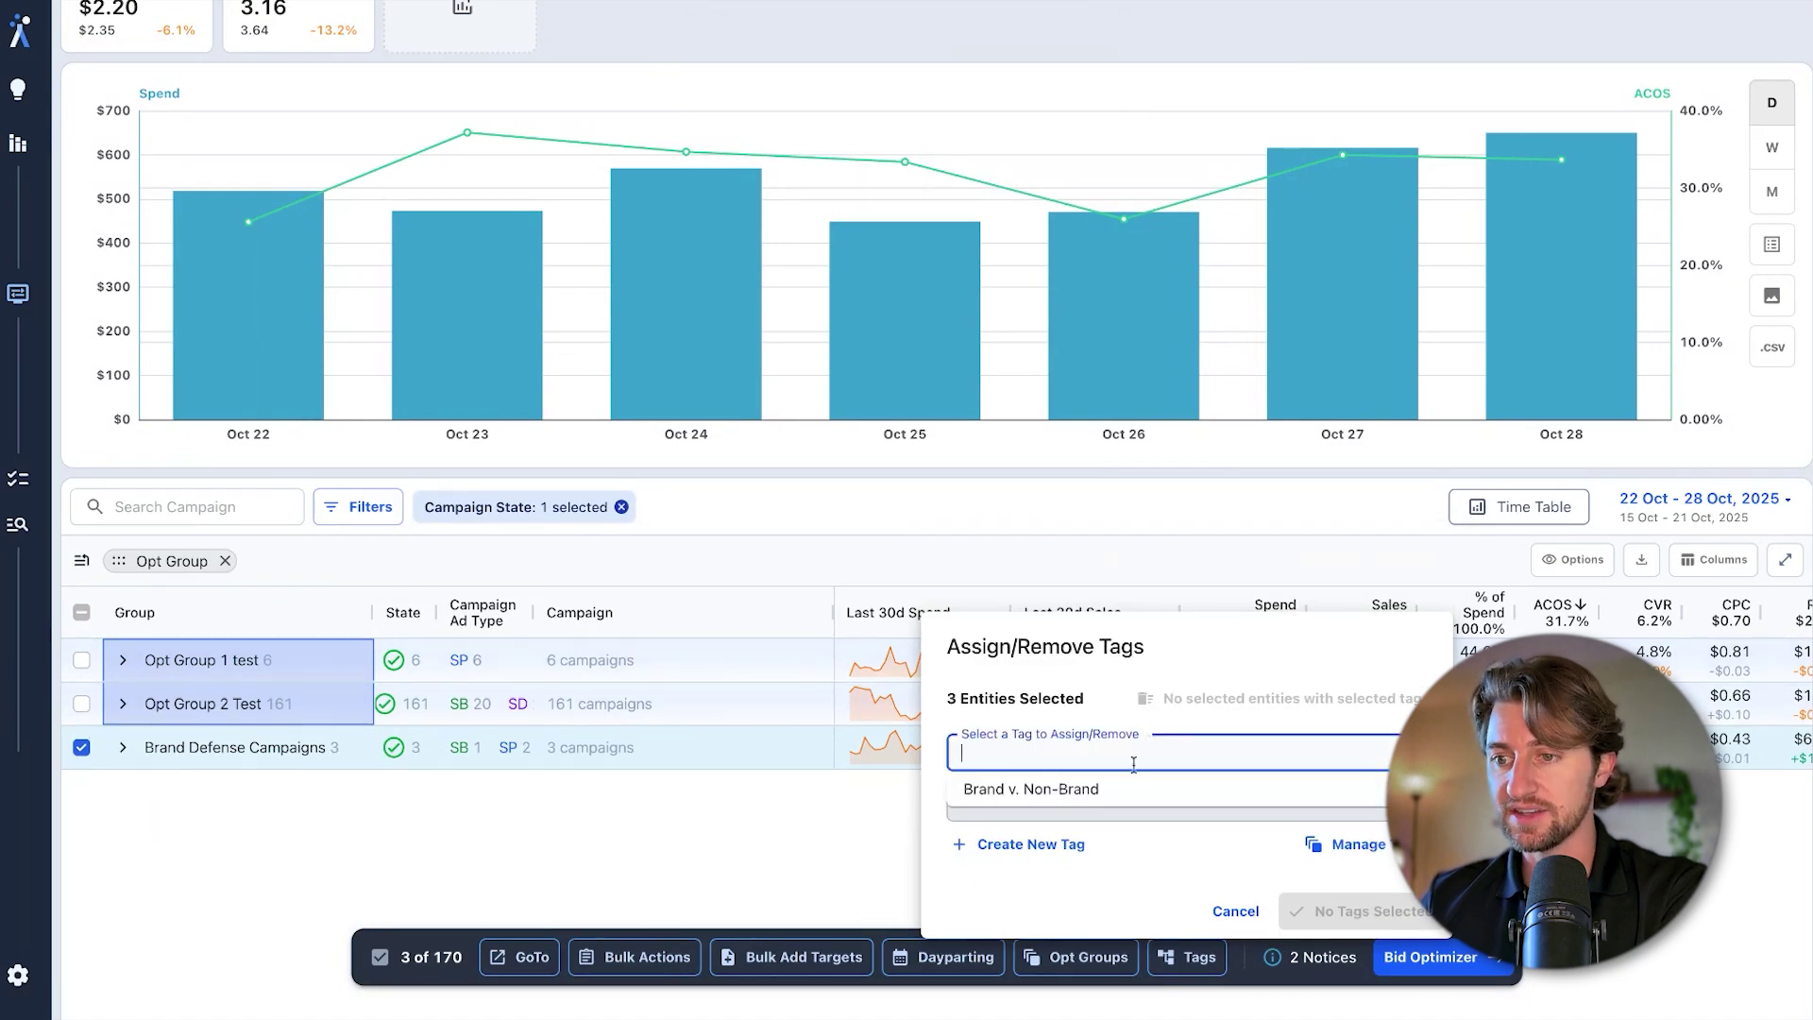
left_click(1165, 791)
left_click(1120, 802)
left_click(1180, 838)
left_click(1322, 911)
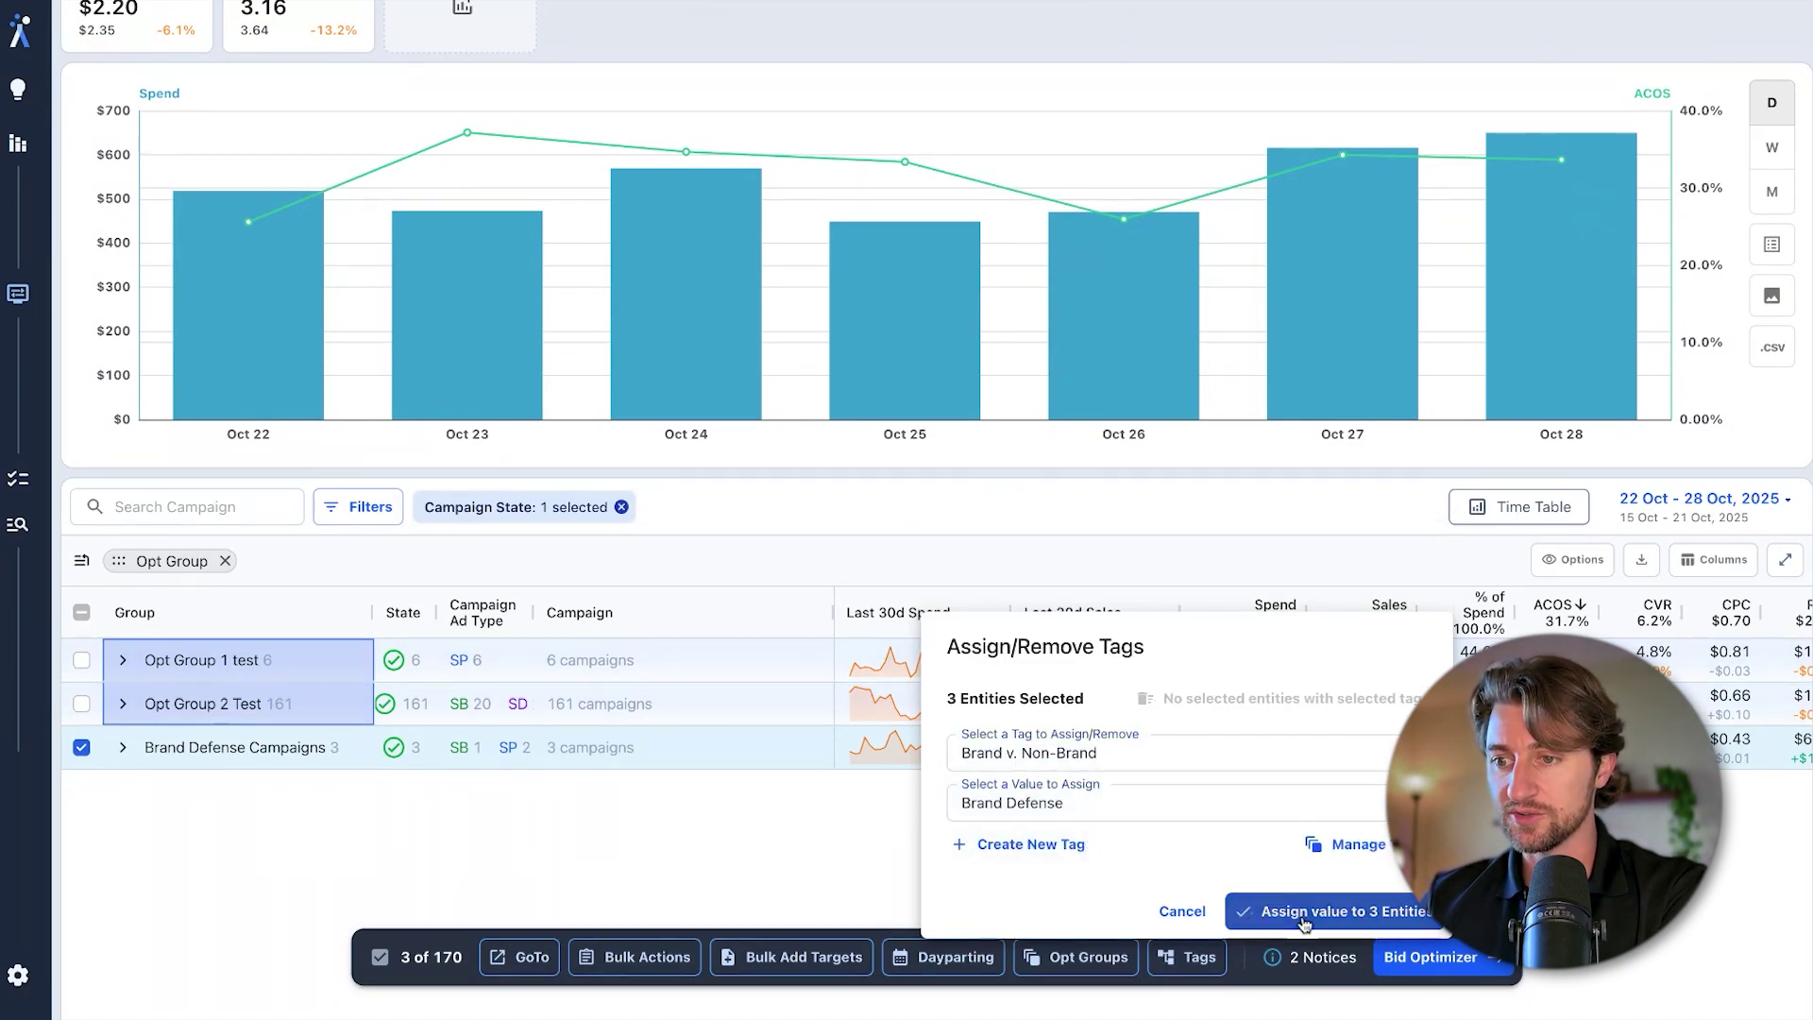
Assign the Non-Brand value of the Brand v. Non-Brand tag to Opt Group 1 test and Opt Group 2 Test only
left_click(81, 747)
left_click(82, 704)
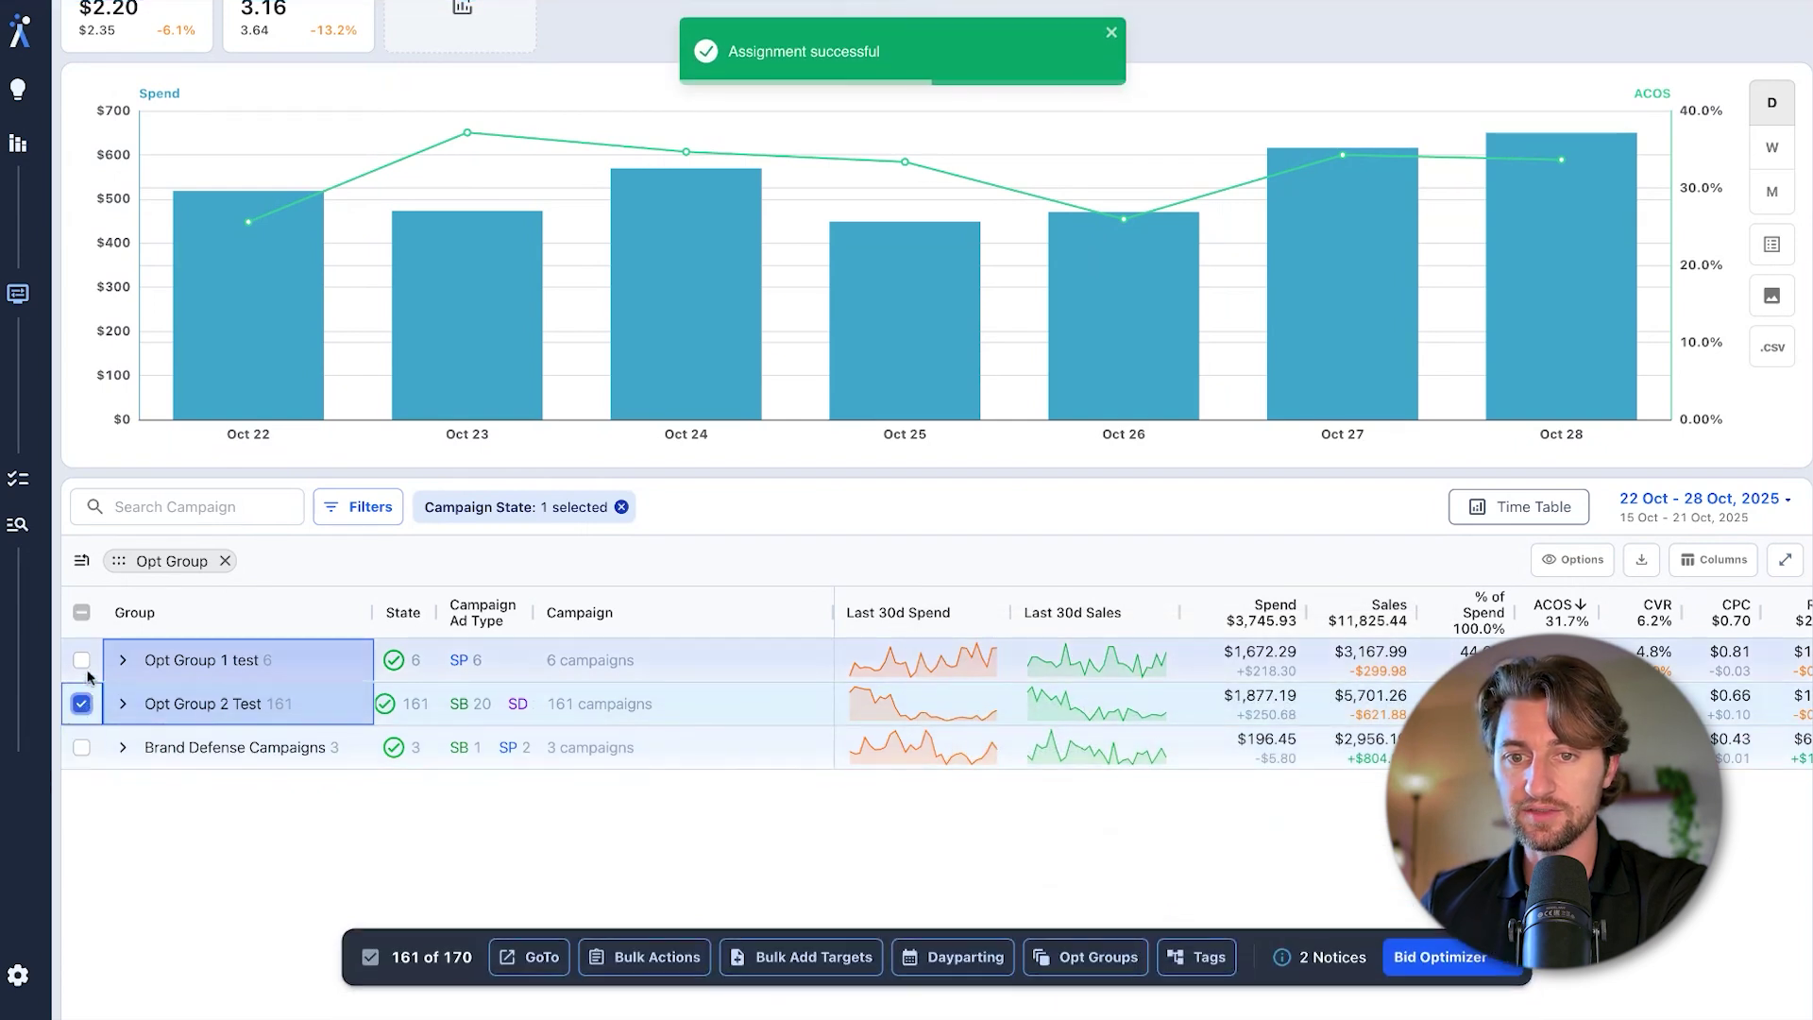
left_click(81, 660)
left_click(1194, 957)
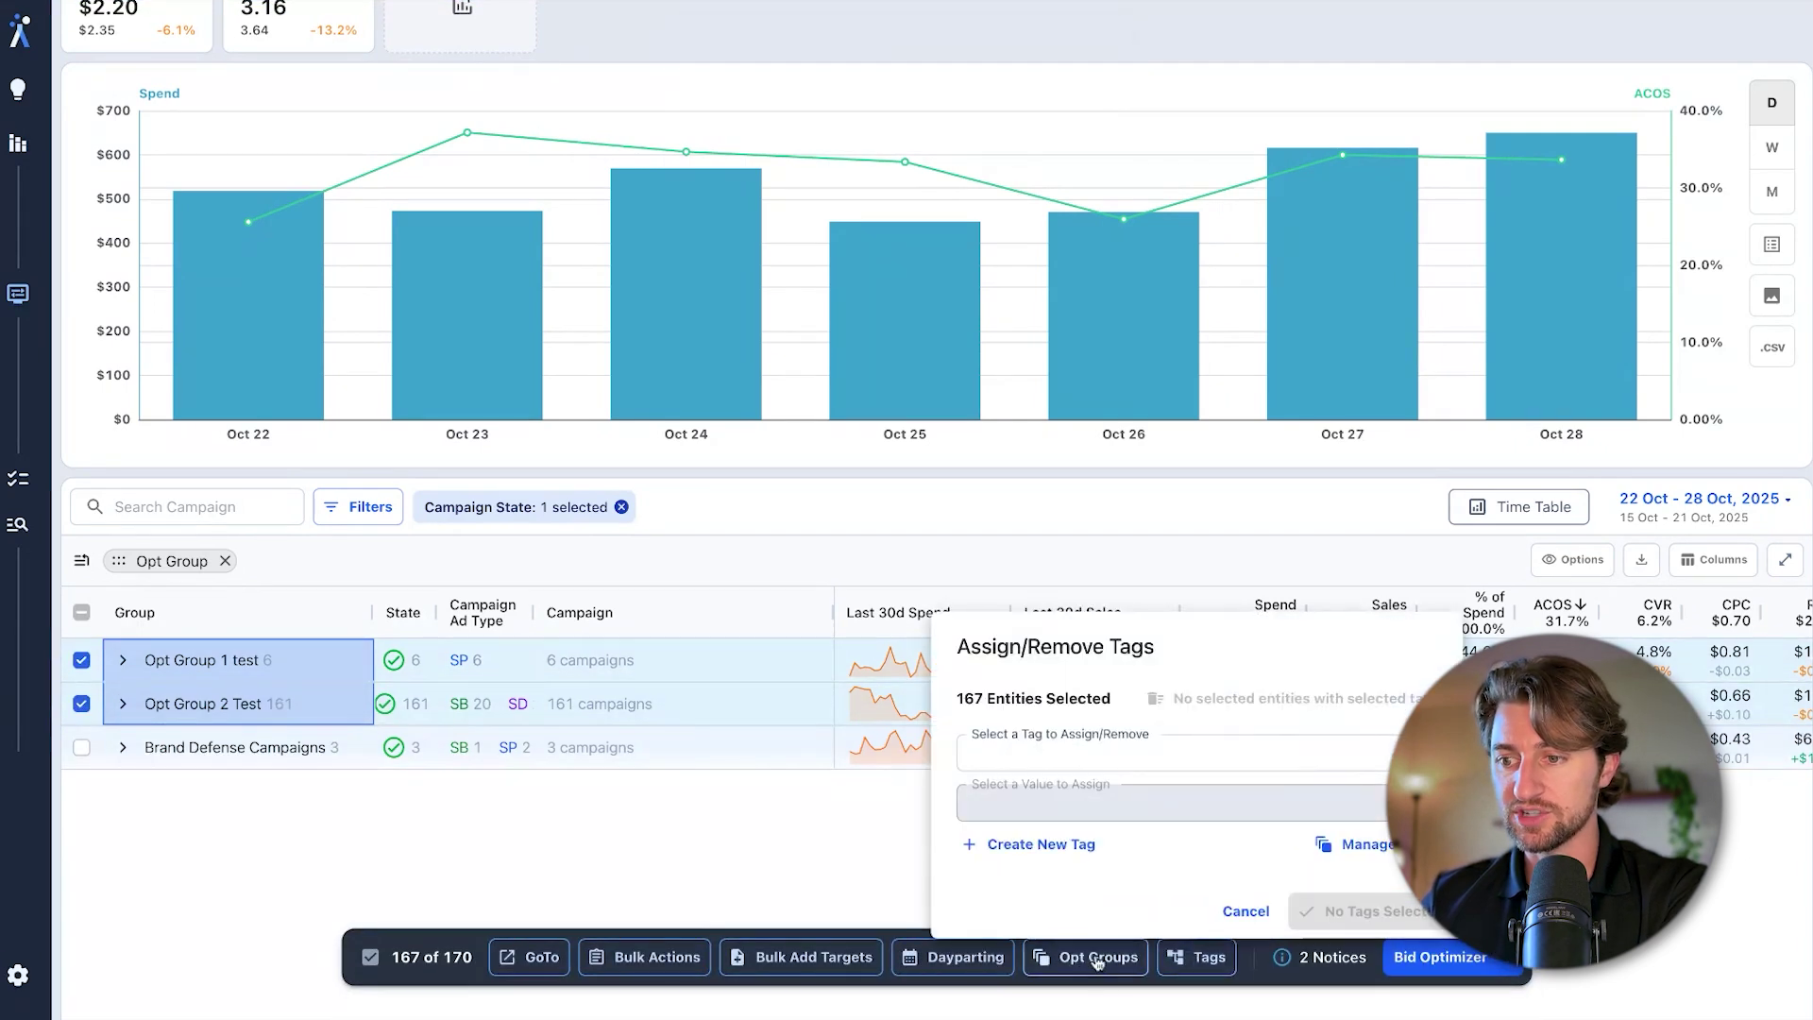
left_click(1086, 752)
left_click(1084, 792)
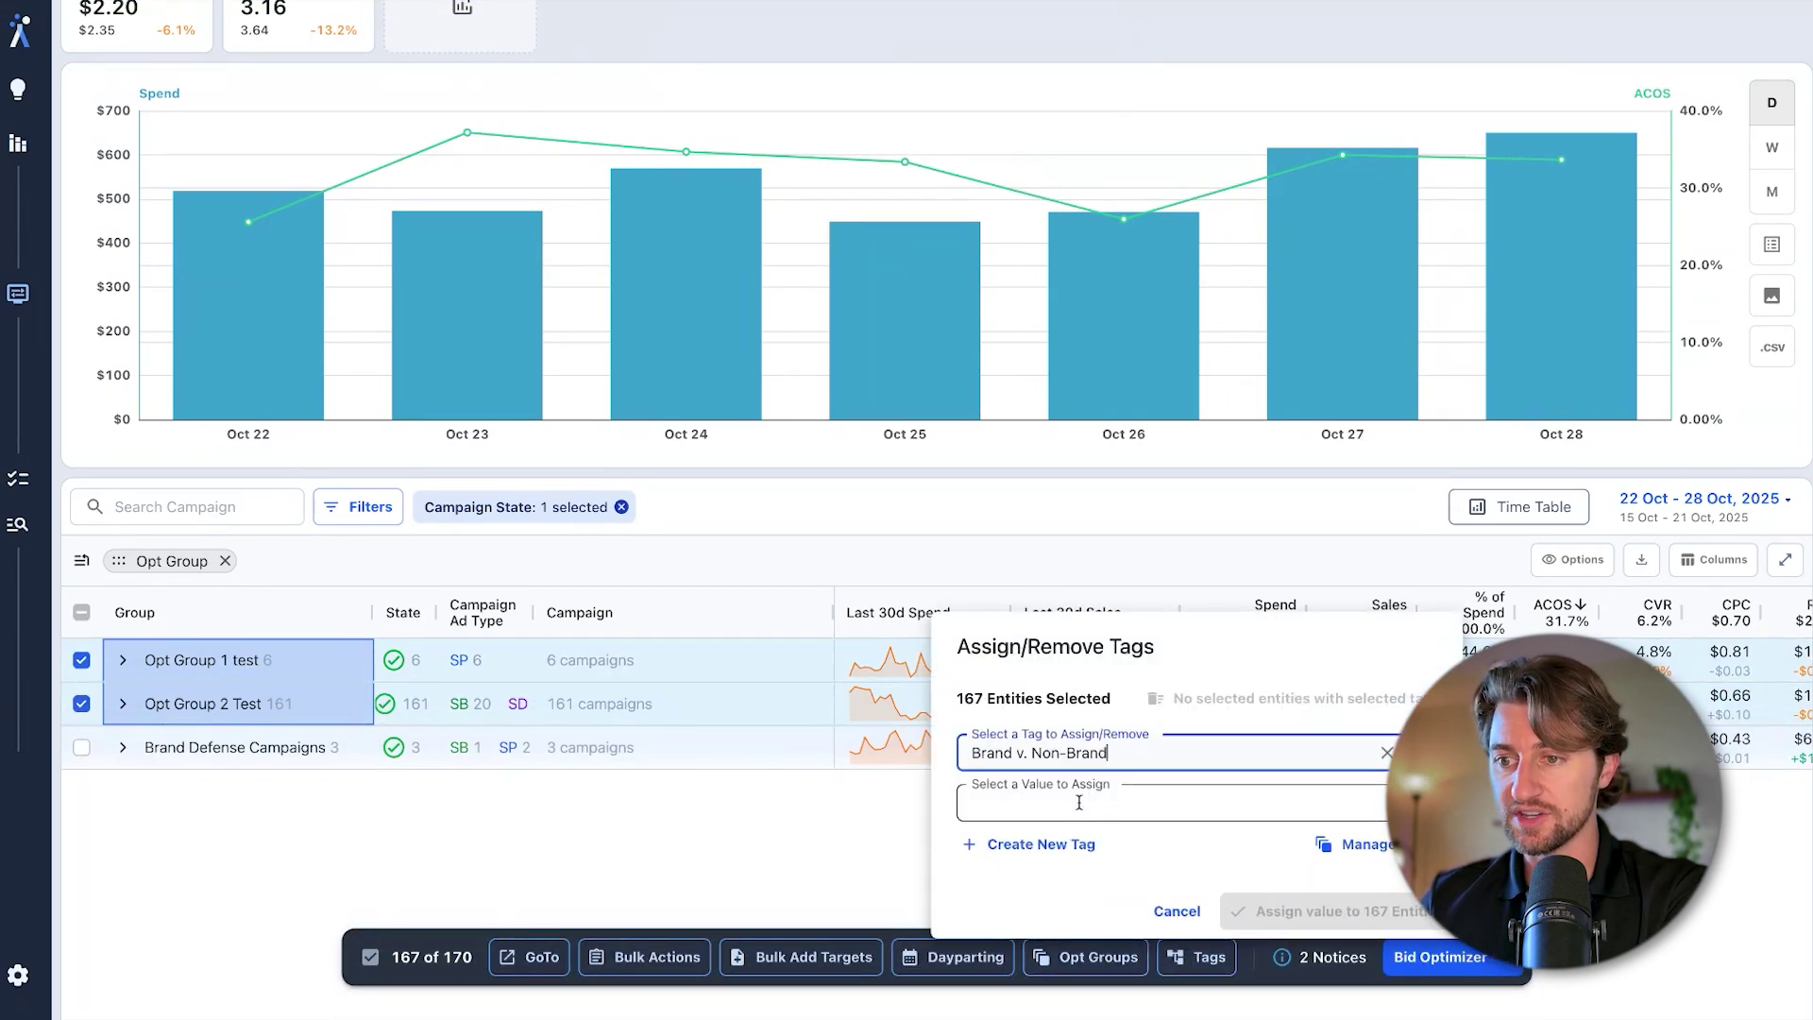
left_click(1076, 803)
left_click(1067, 869)
left_click(1322, 911)
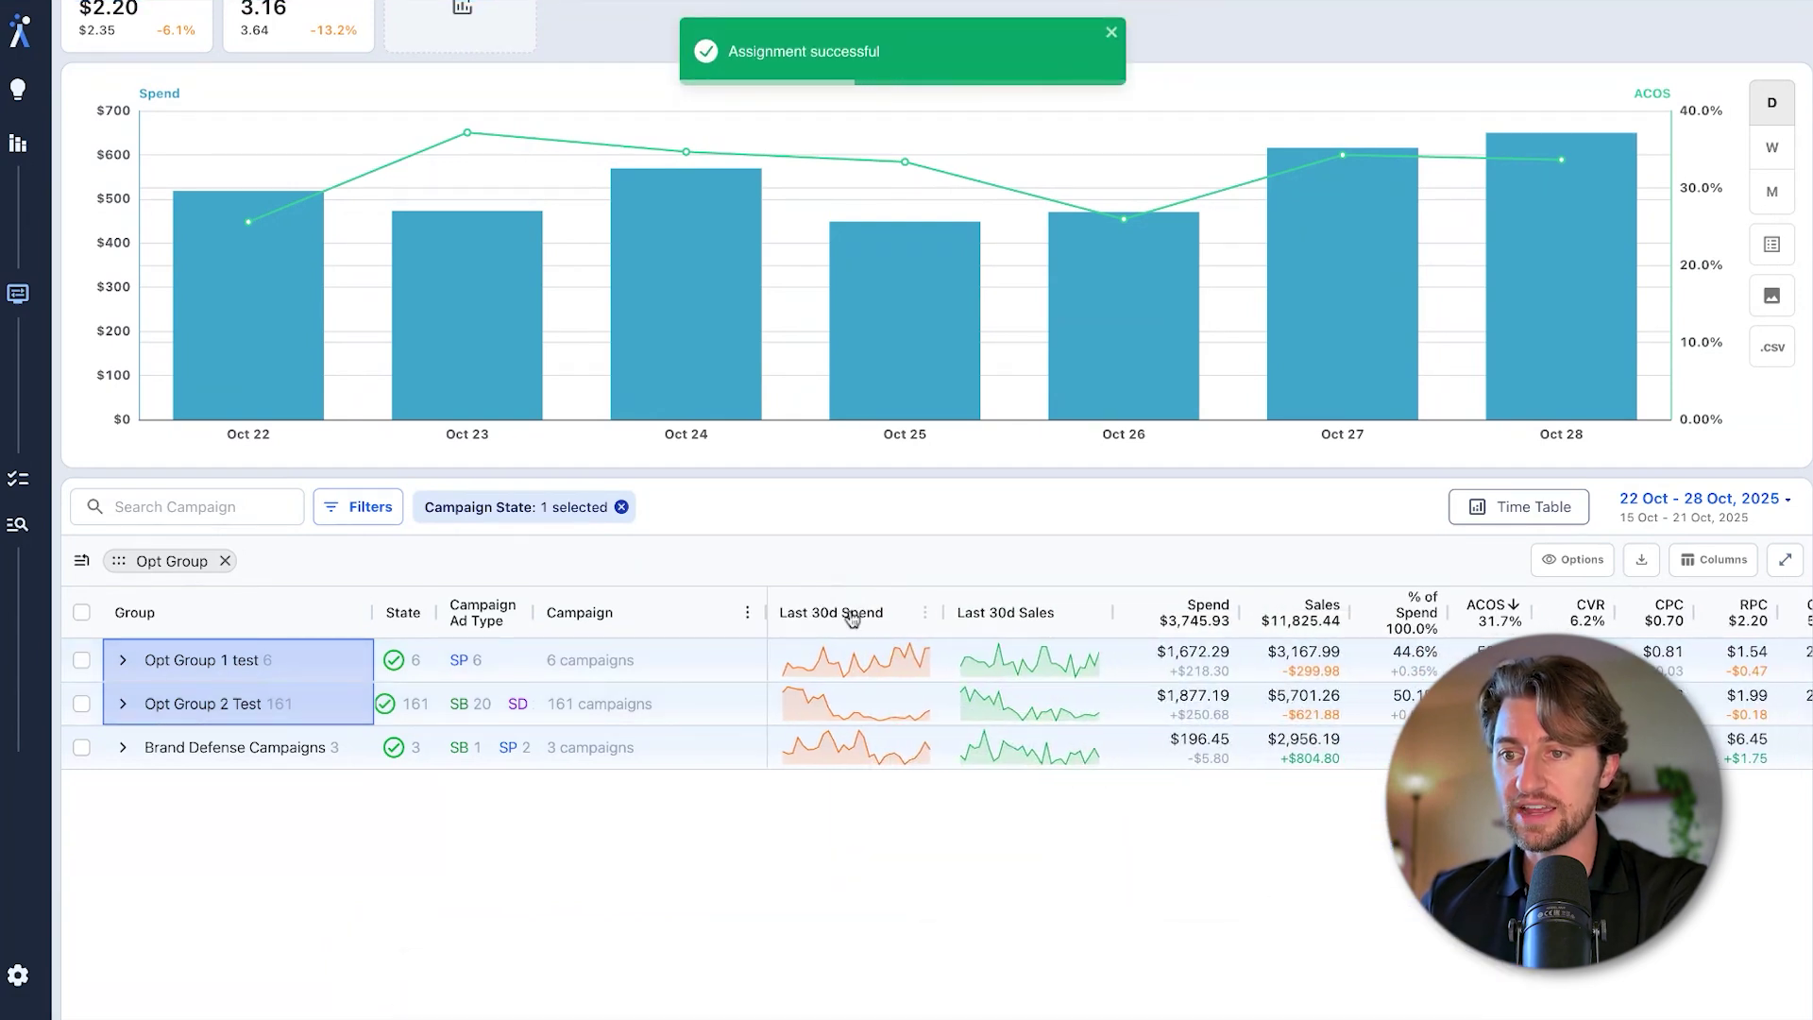
Add the Brand v. Non-Brand tag column to the campaign table and save the column layout
left_click(1730, 560)
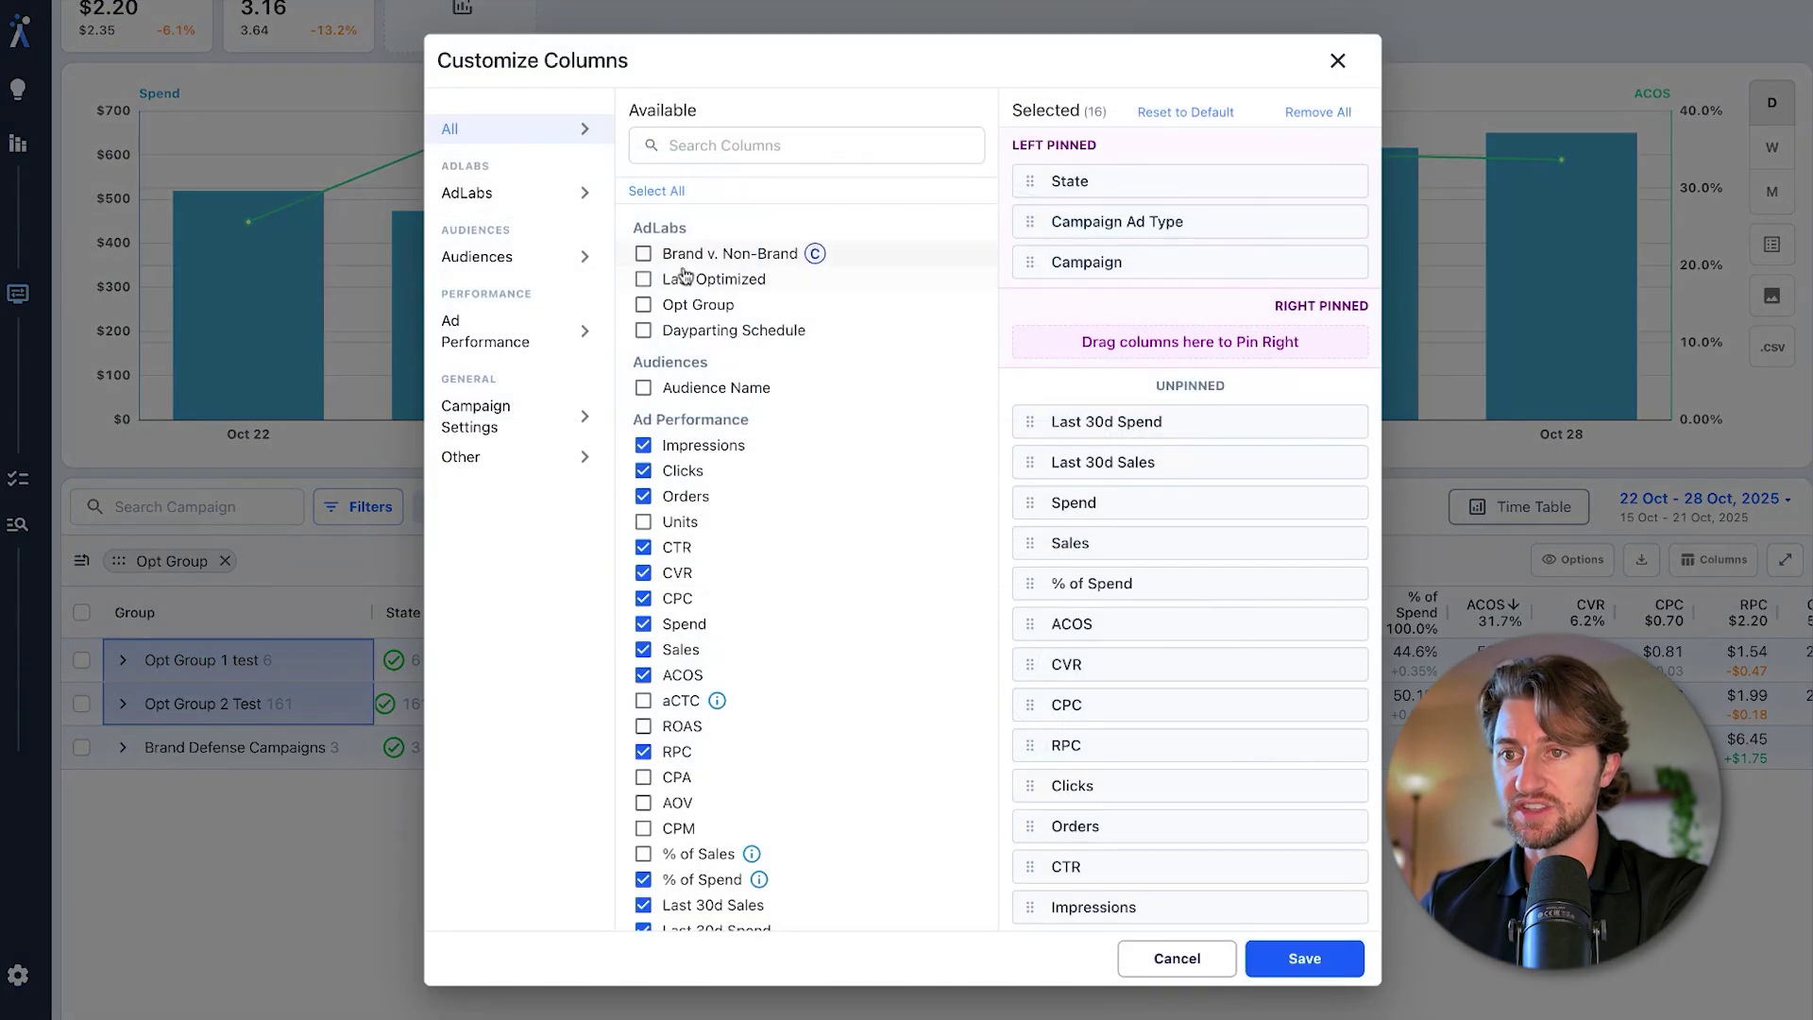
left_click(648, 255)
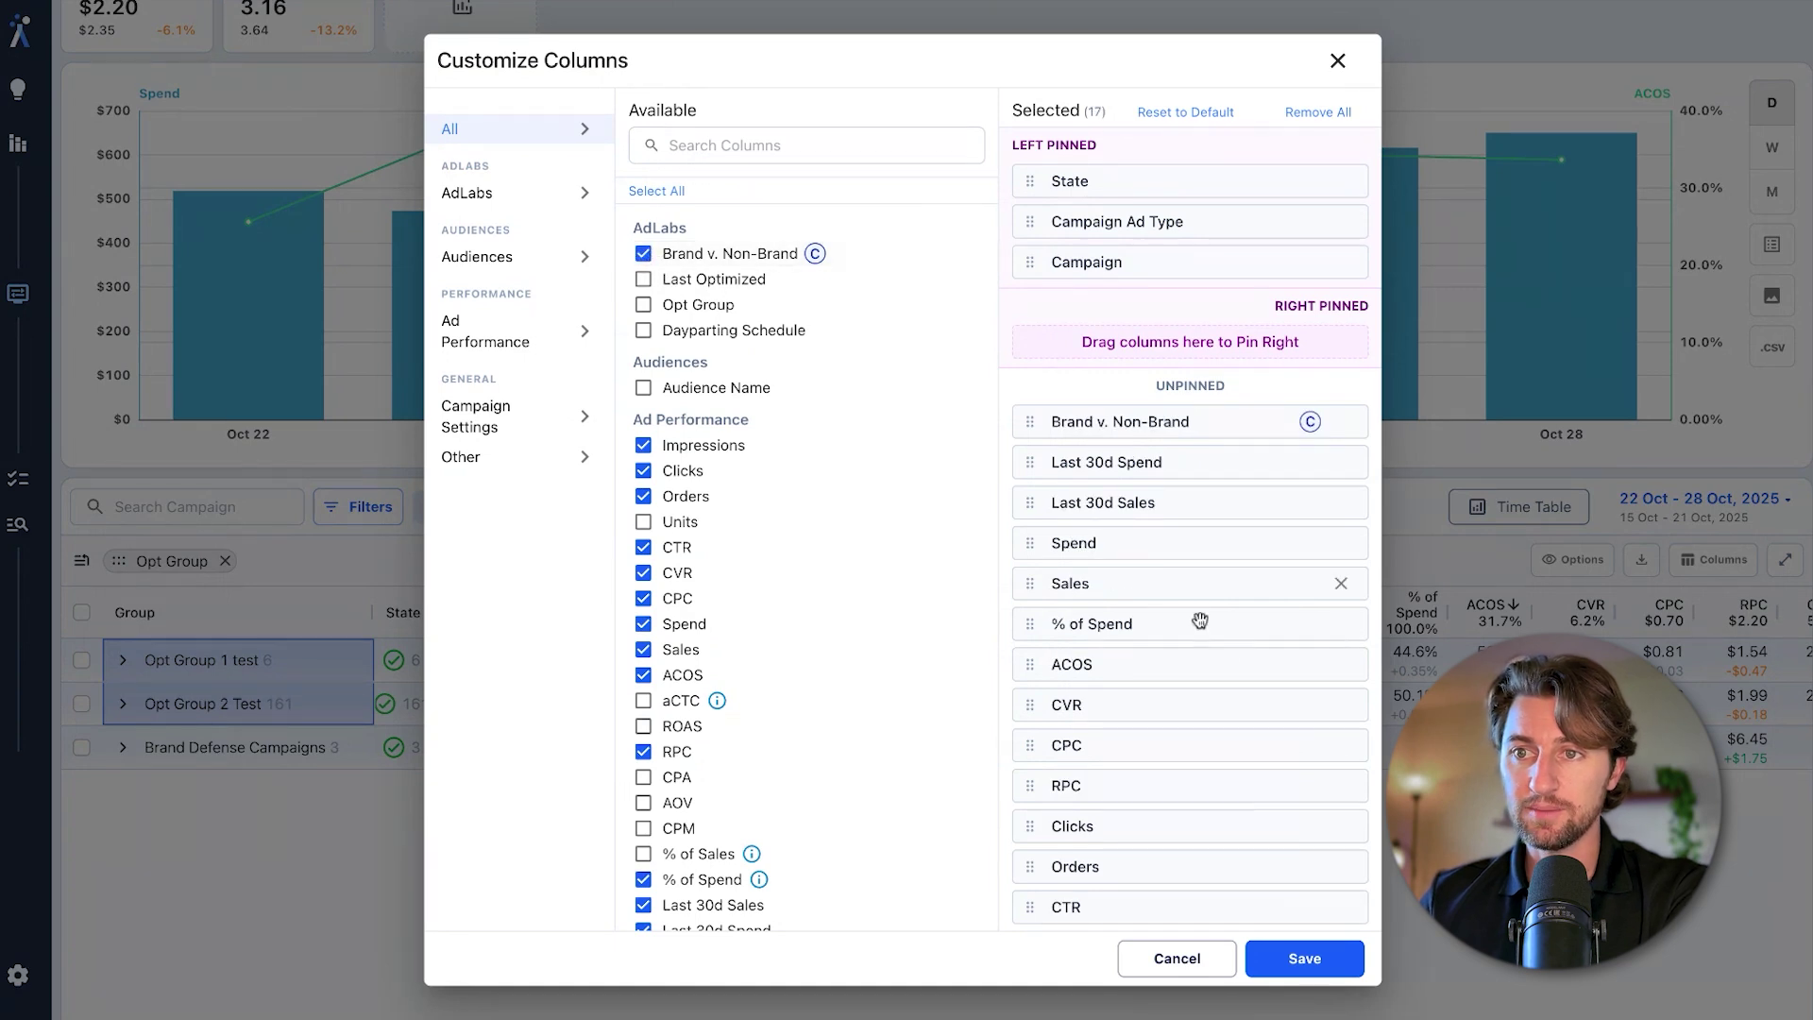
left_click(1305, 948)
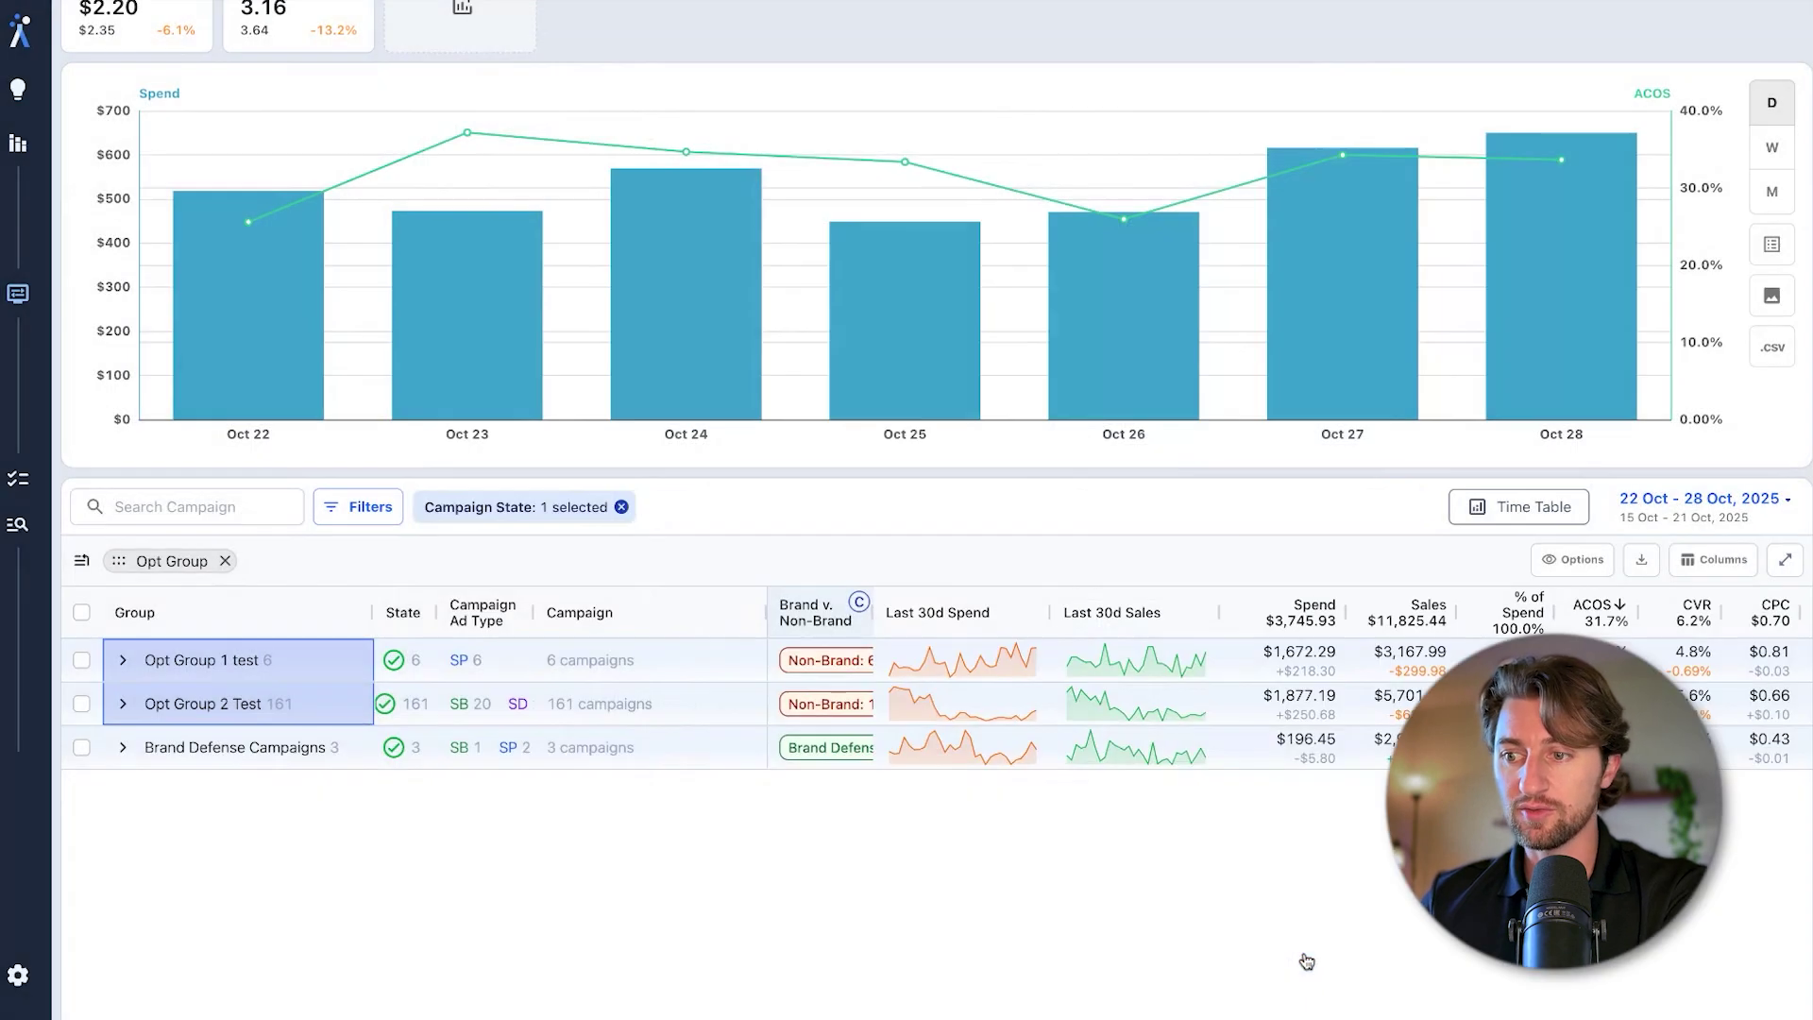
Remove the Opt Group grouping, widen the Brand v. Non-Brand column, and sort the campaigns by highest Spend
left_click(225, 563)
left_click_drag(779, 616, 839, 616)
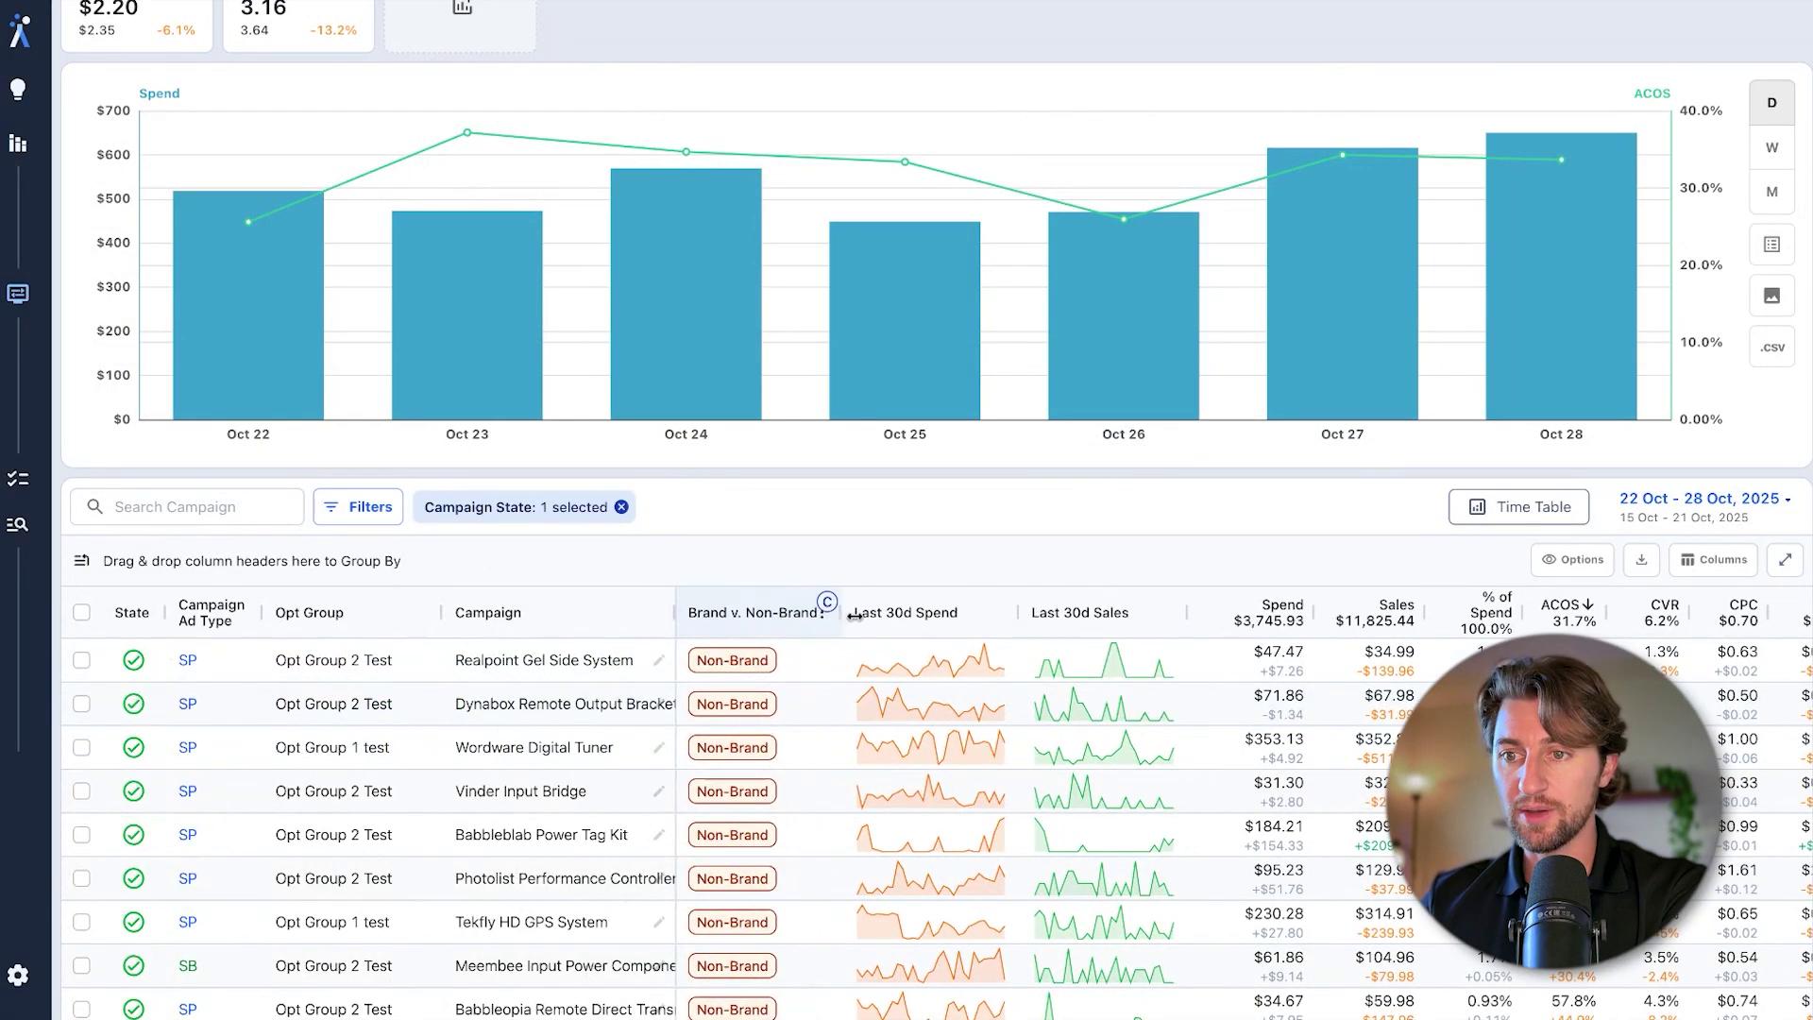
left_click(1265, 626)
scroll(983, 567, "down", 20)
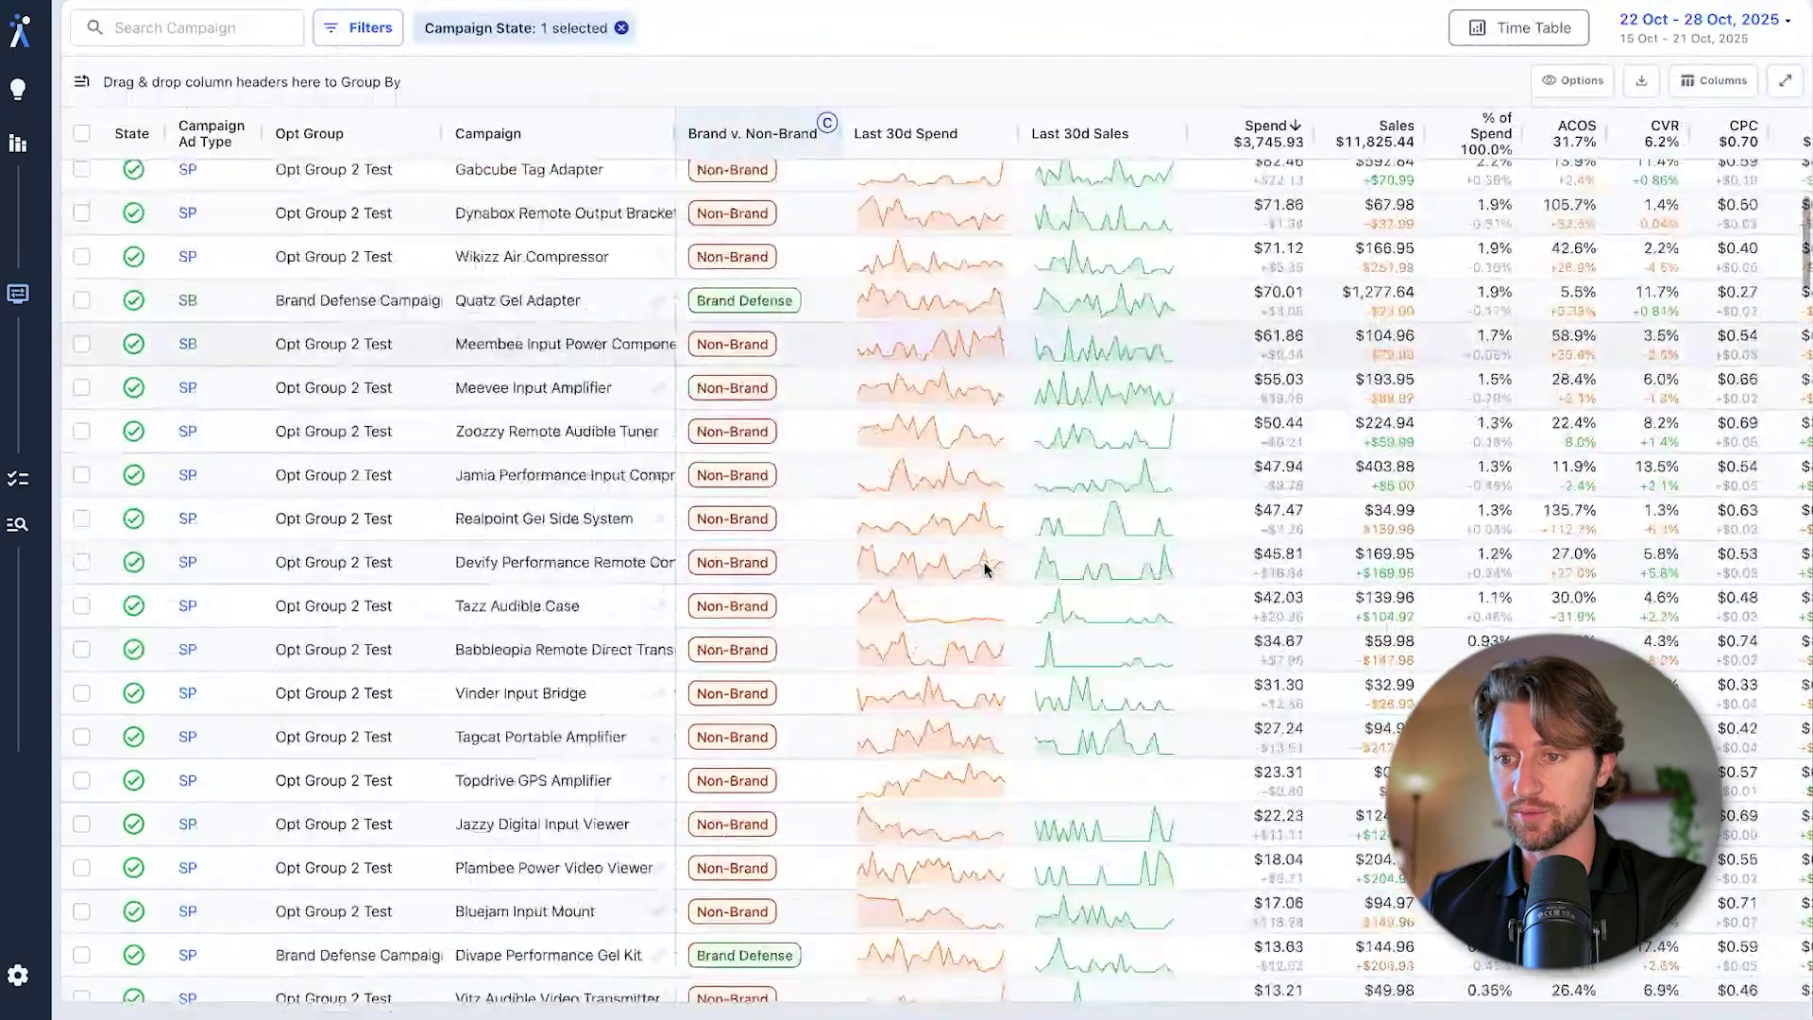
scroll(984, 566, "up", 15)
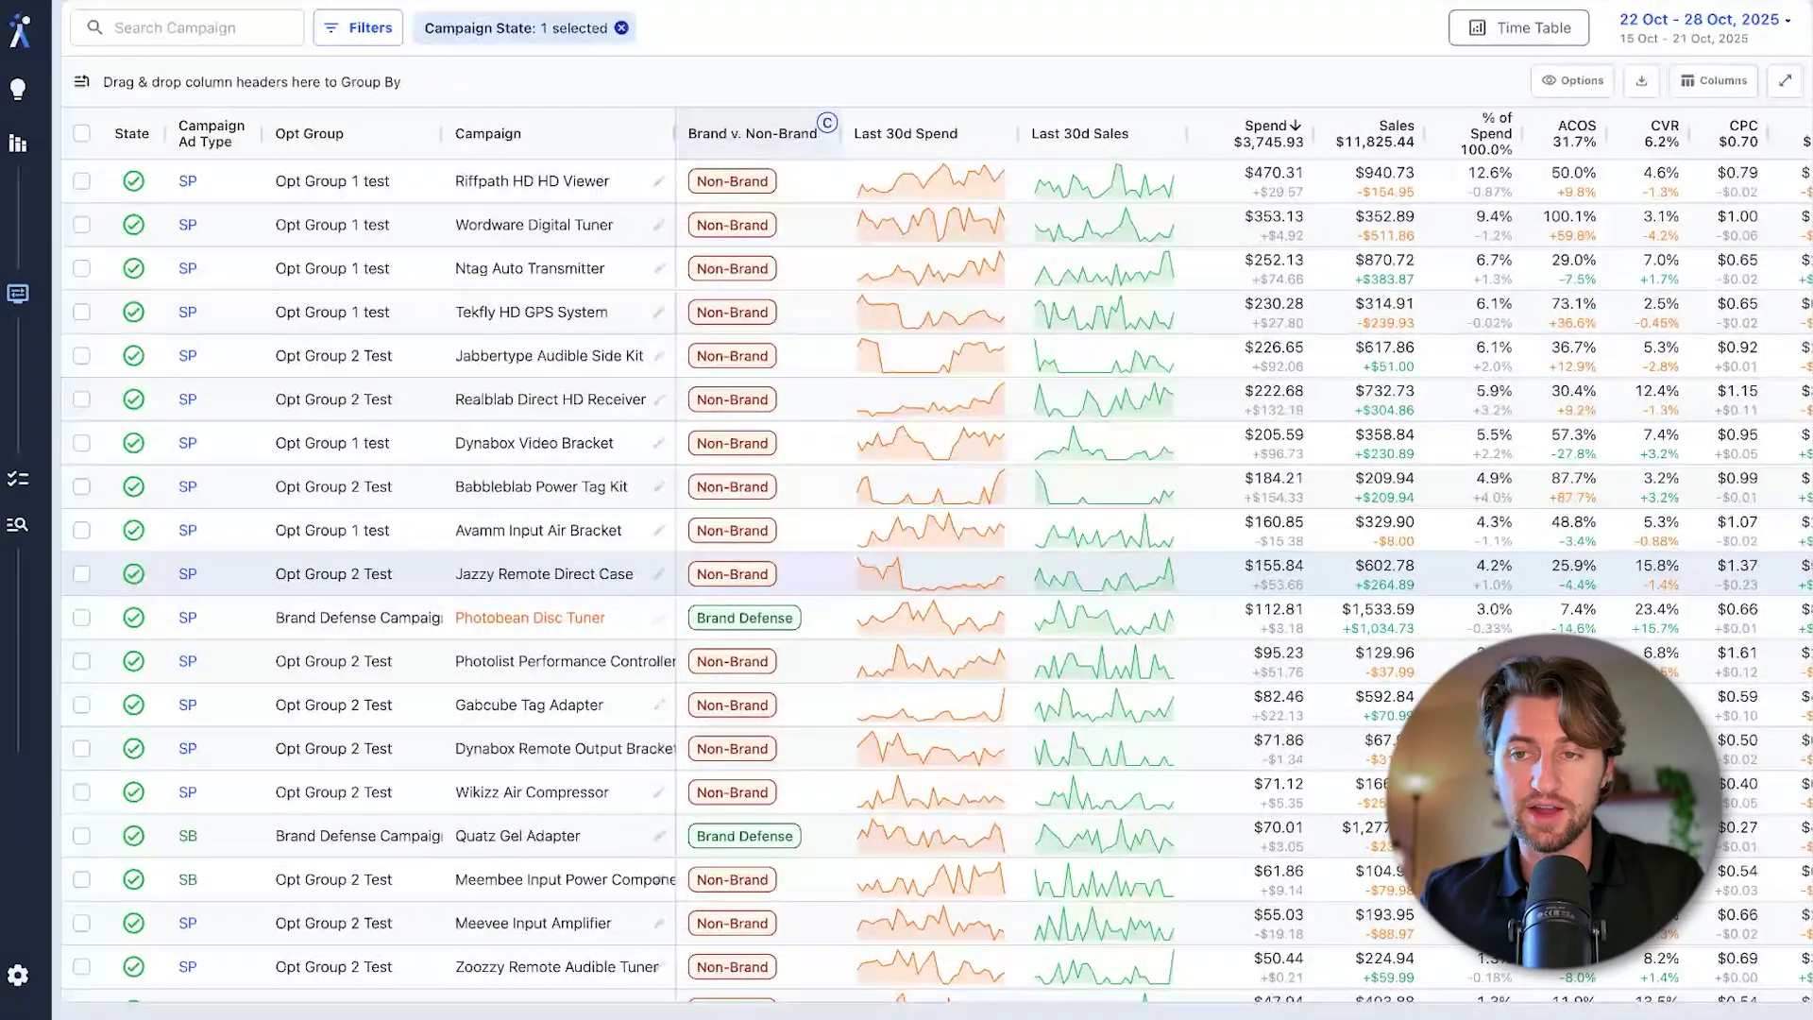
Select the ten highest-spend campaigns, Riffpath HD HD Viewer through Jazzy Remote Direct Case, and open tag assignment for them
scroll(935, 510, "up", 8)
scroll(935, 510, "down", 6)
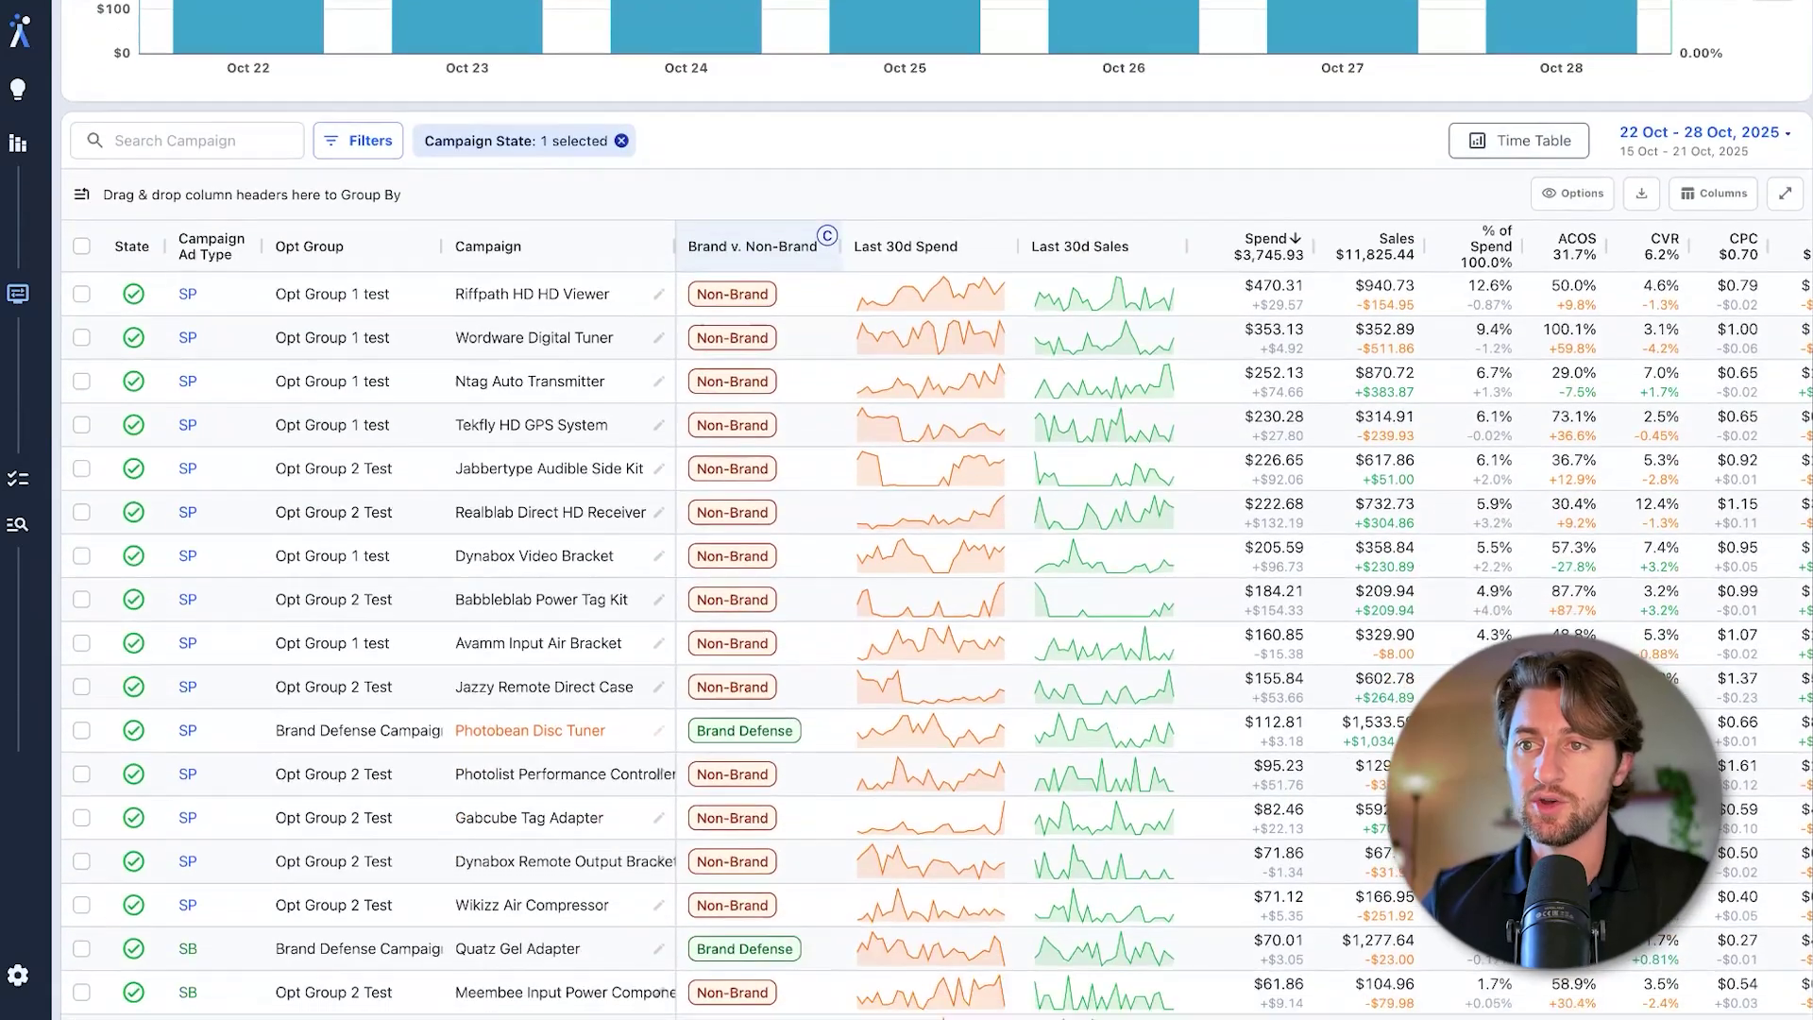
scroll(850, 300, "down", 1)
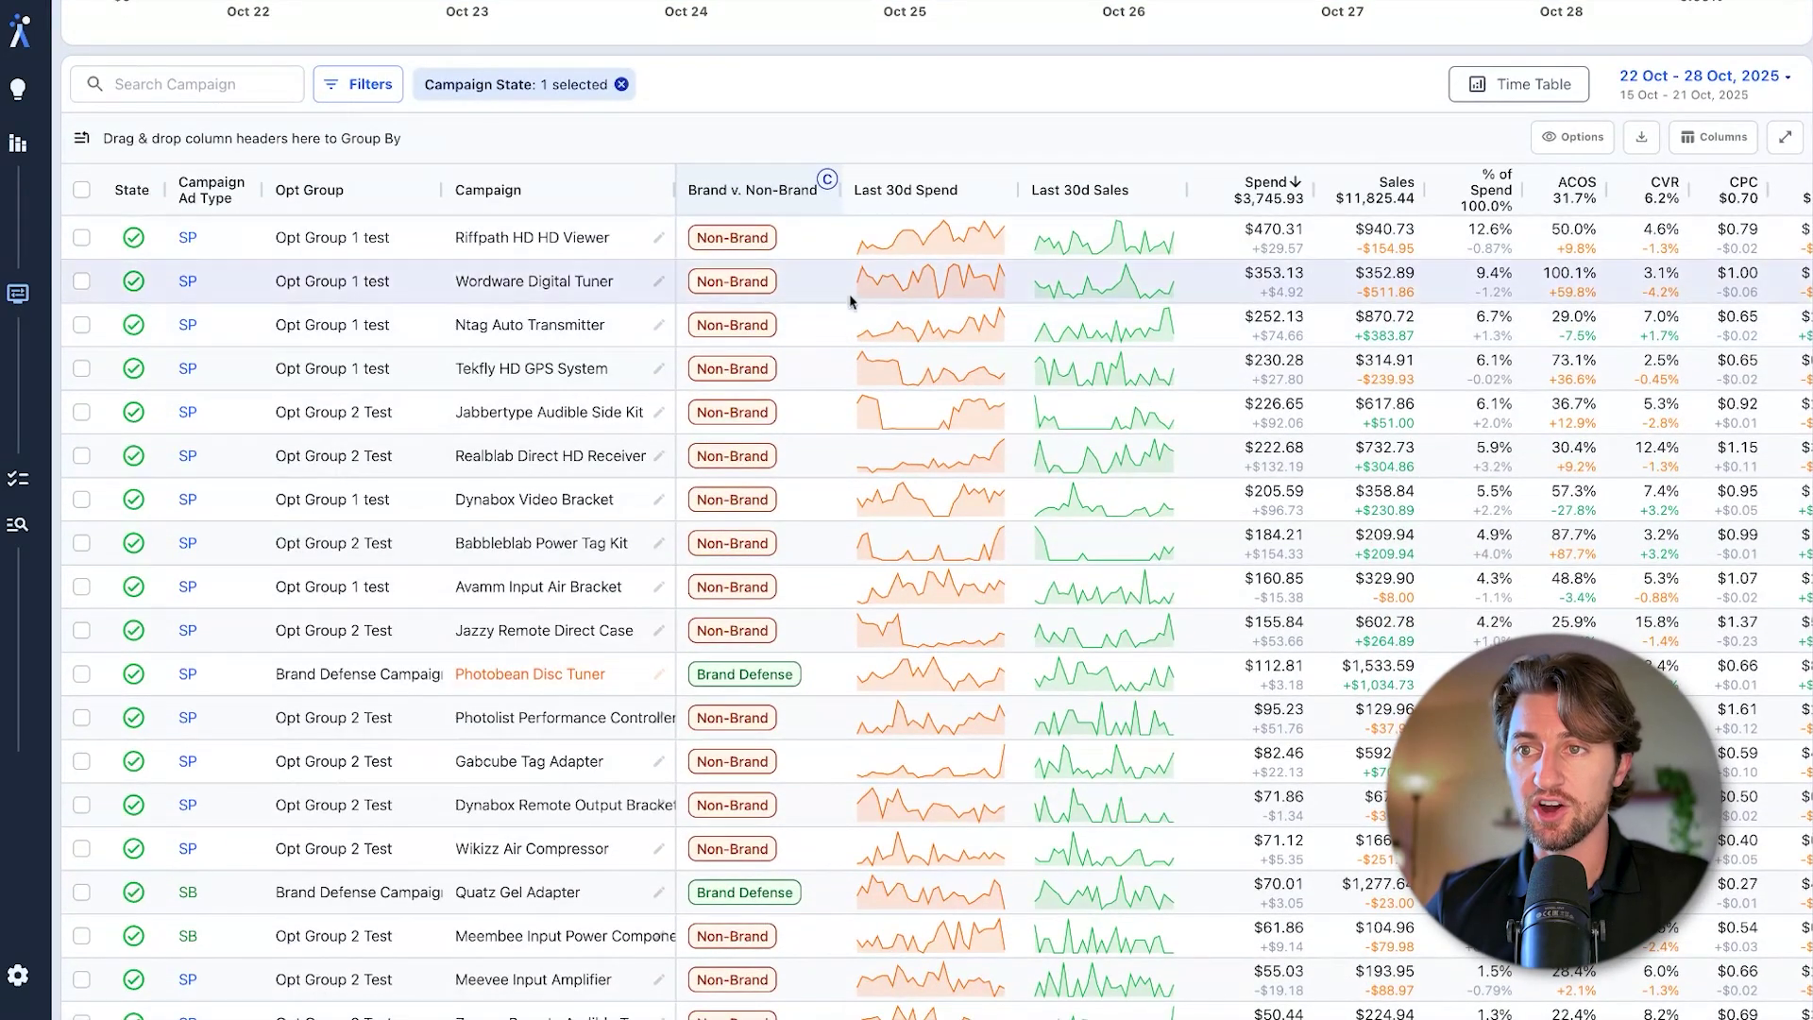
left_click(84, 238)
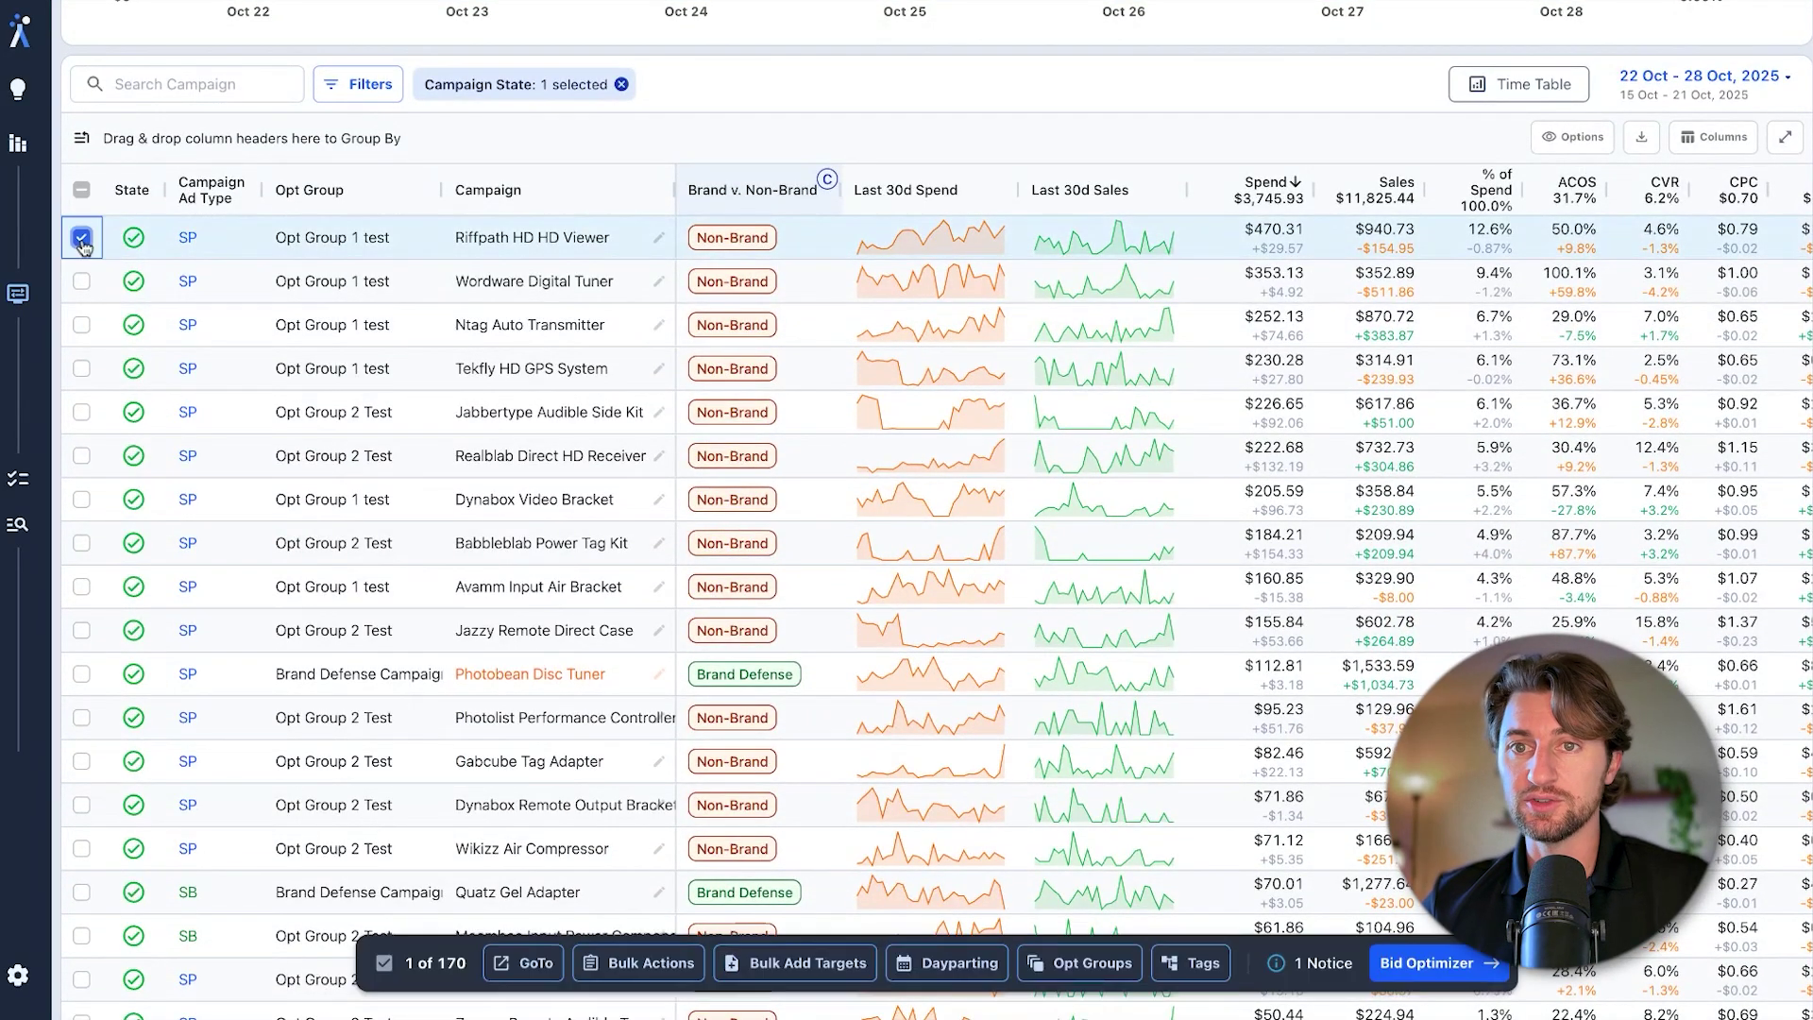
left_click(81, 631, "shift")
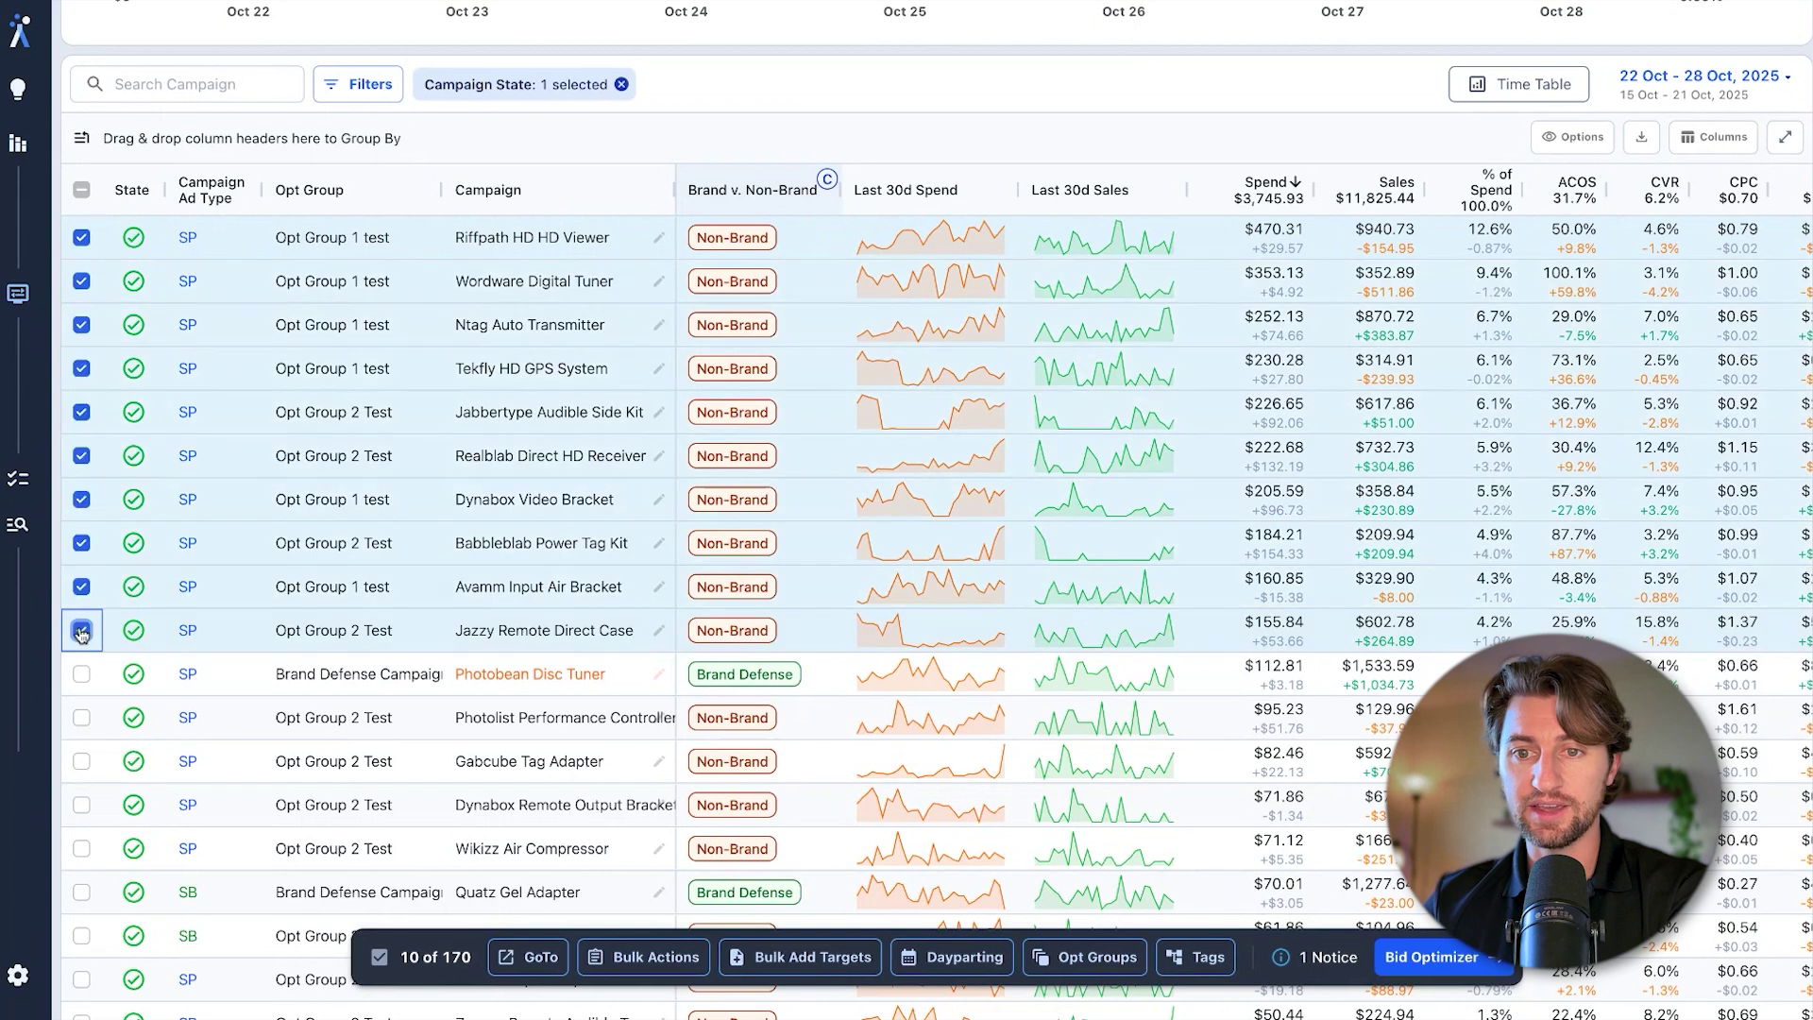
left_click(1197, 957)
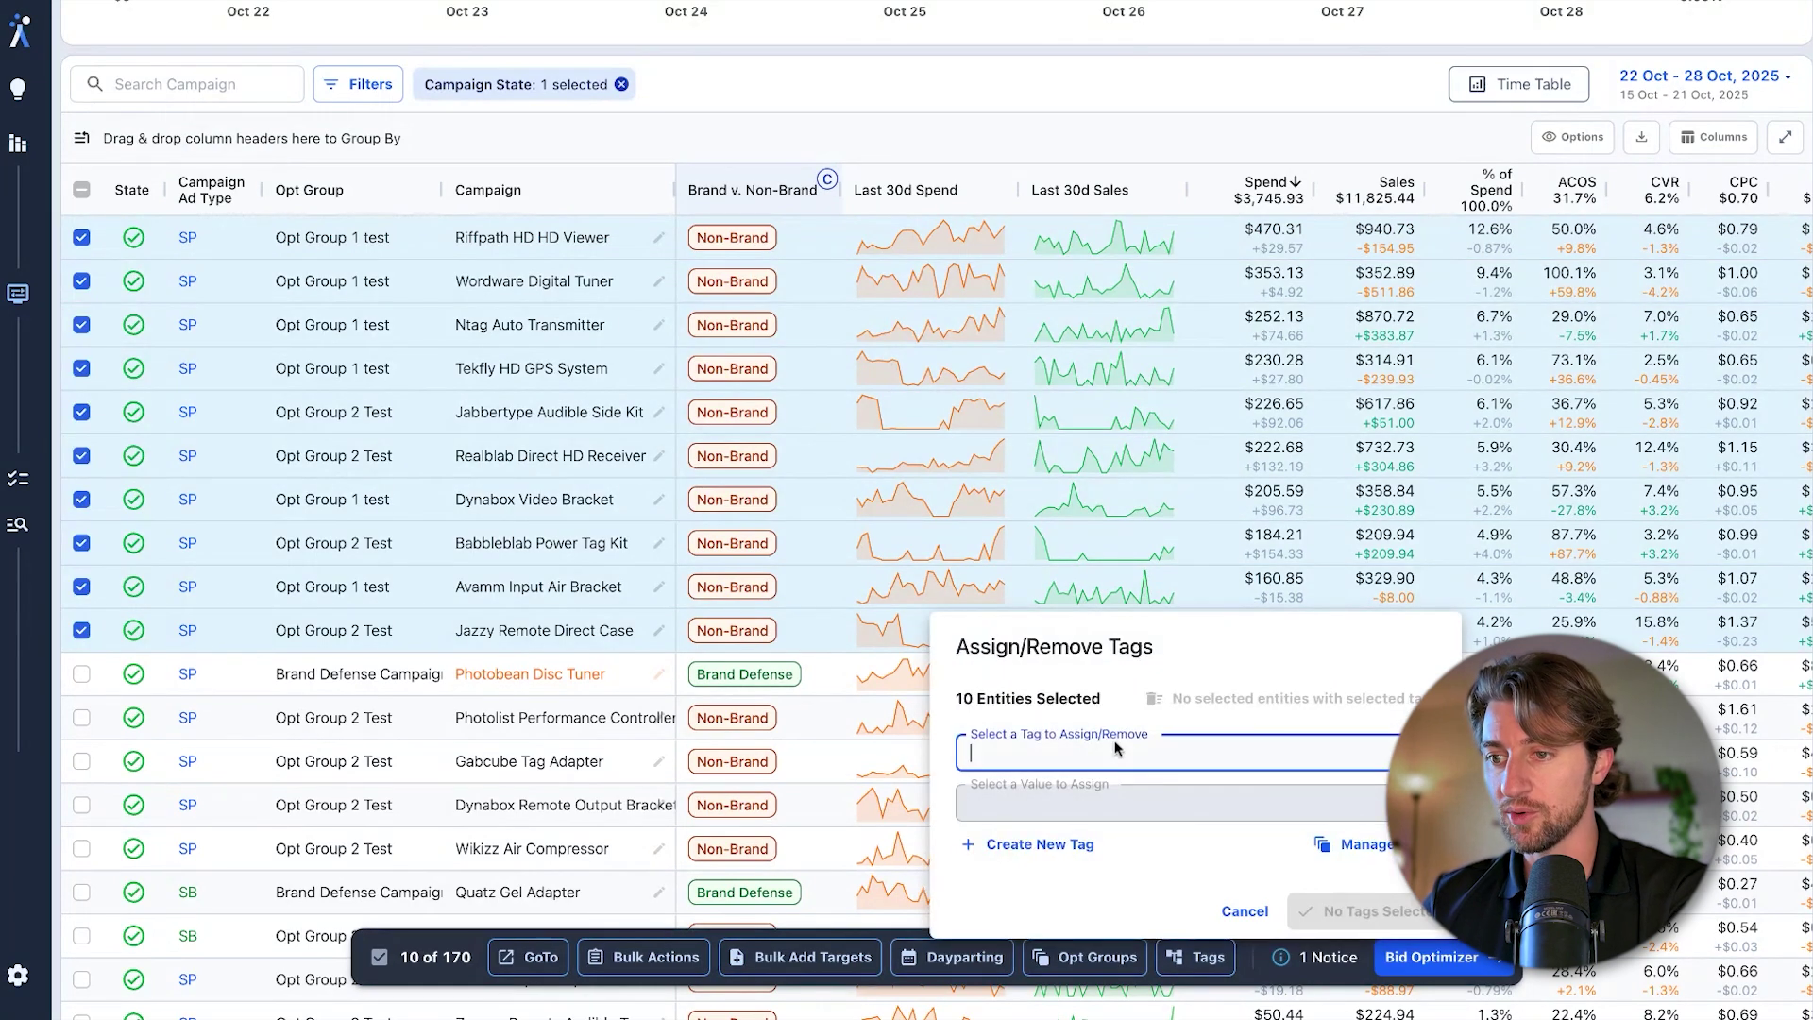
Create a campaign tag named Ranking Keywords with the values Ranking and Non-Ranking
left_click(1039, 843)
left_click(1154, 678)
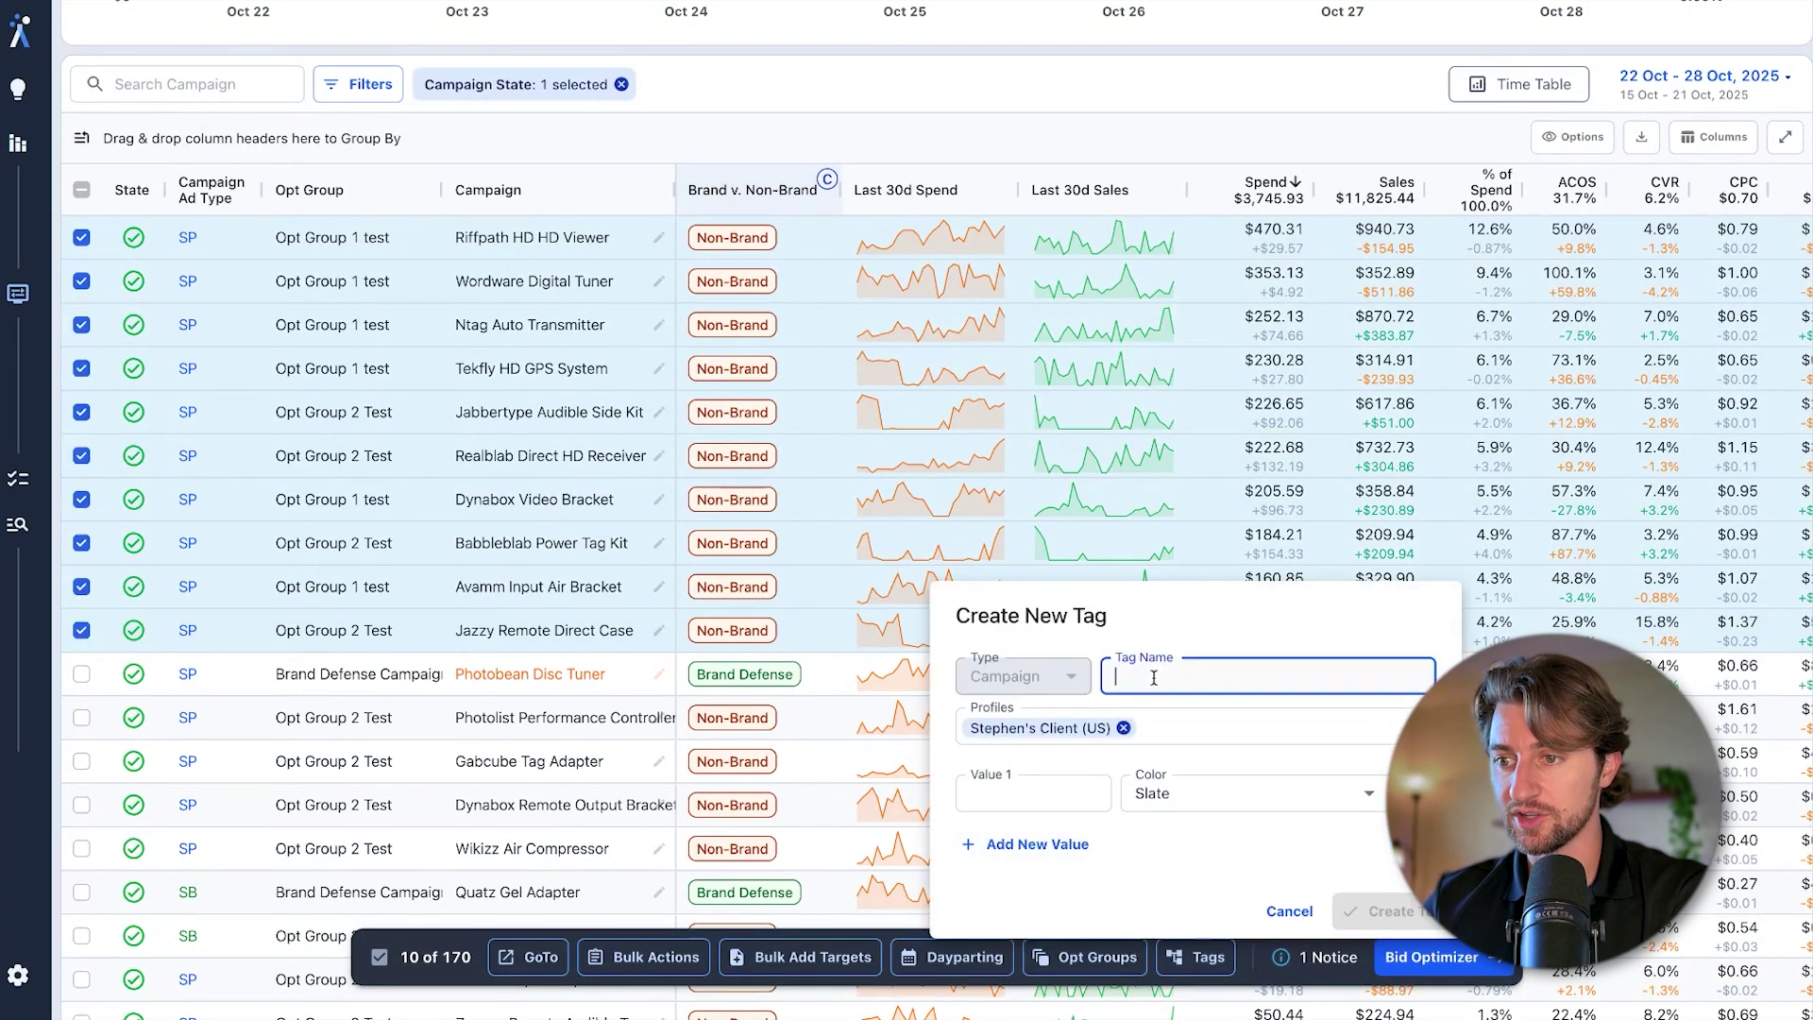
type("Ranking ")
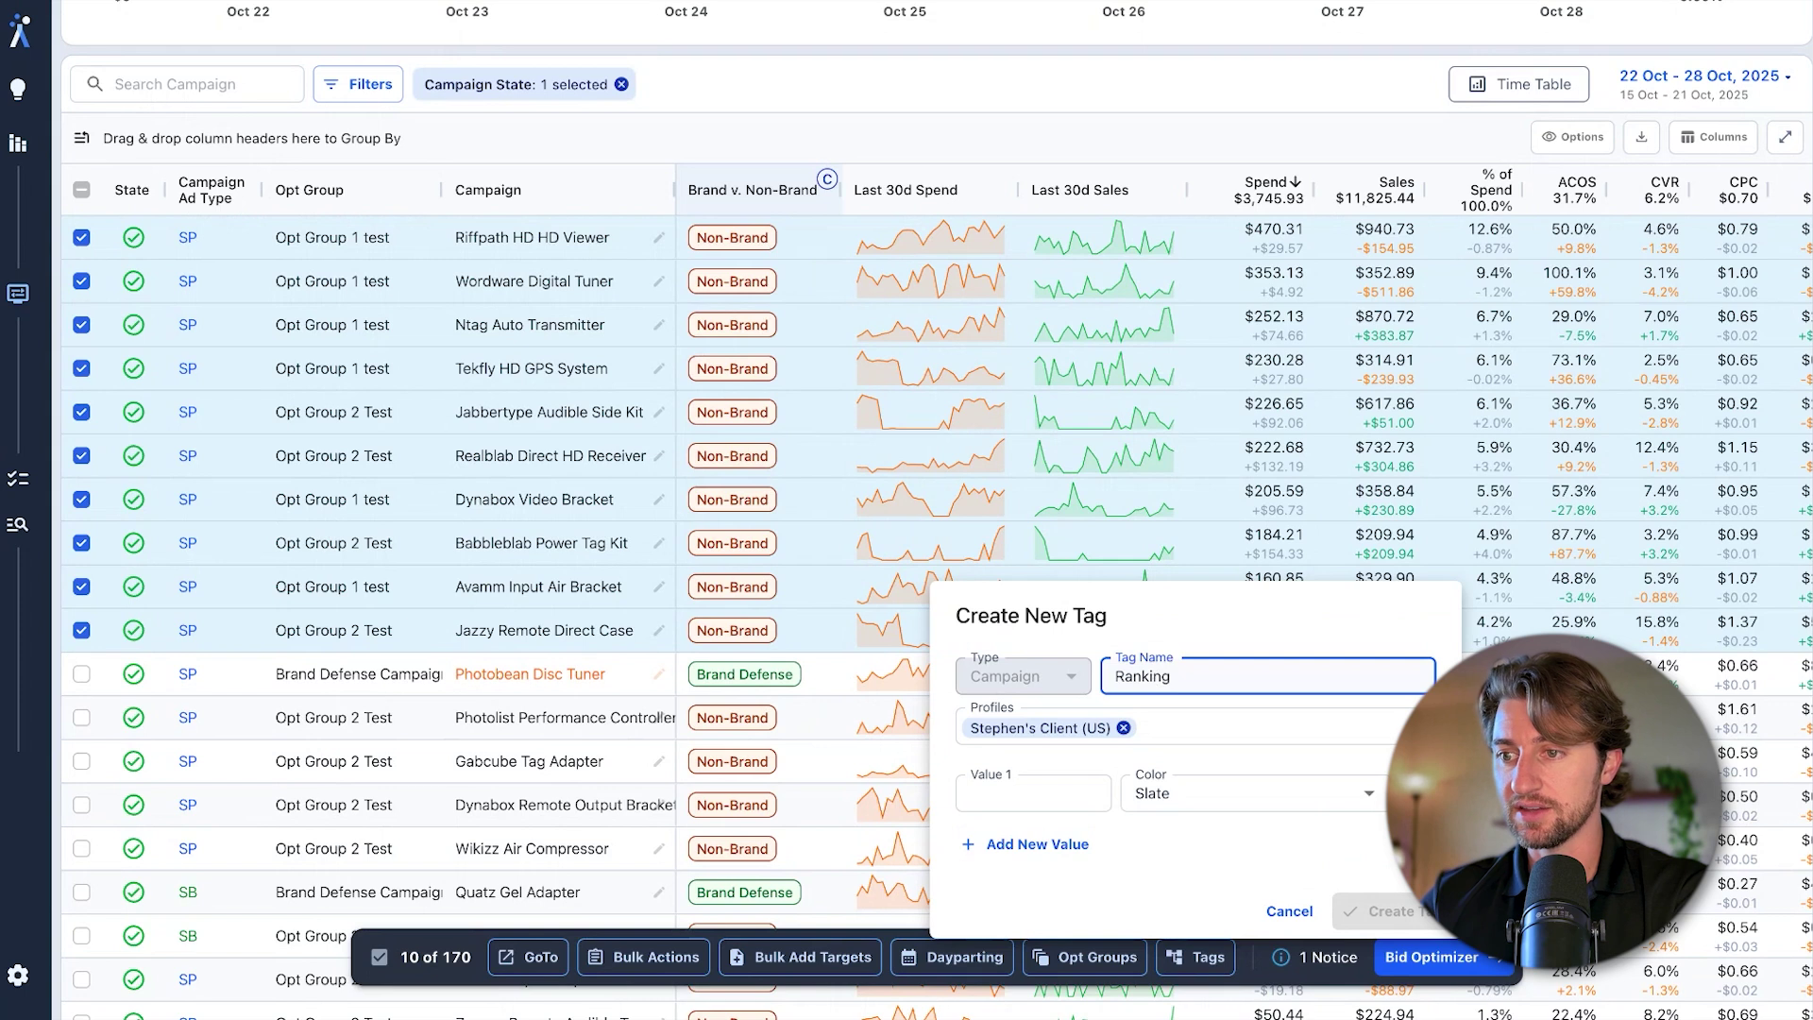
type("Keywor")
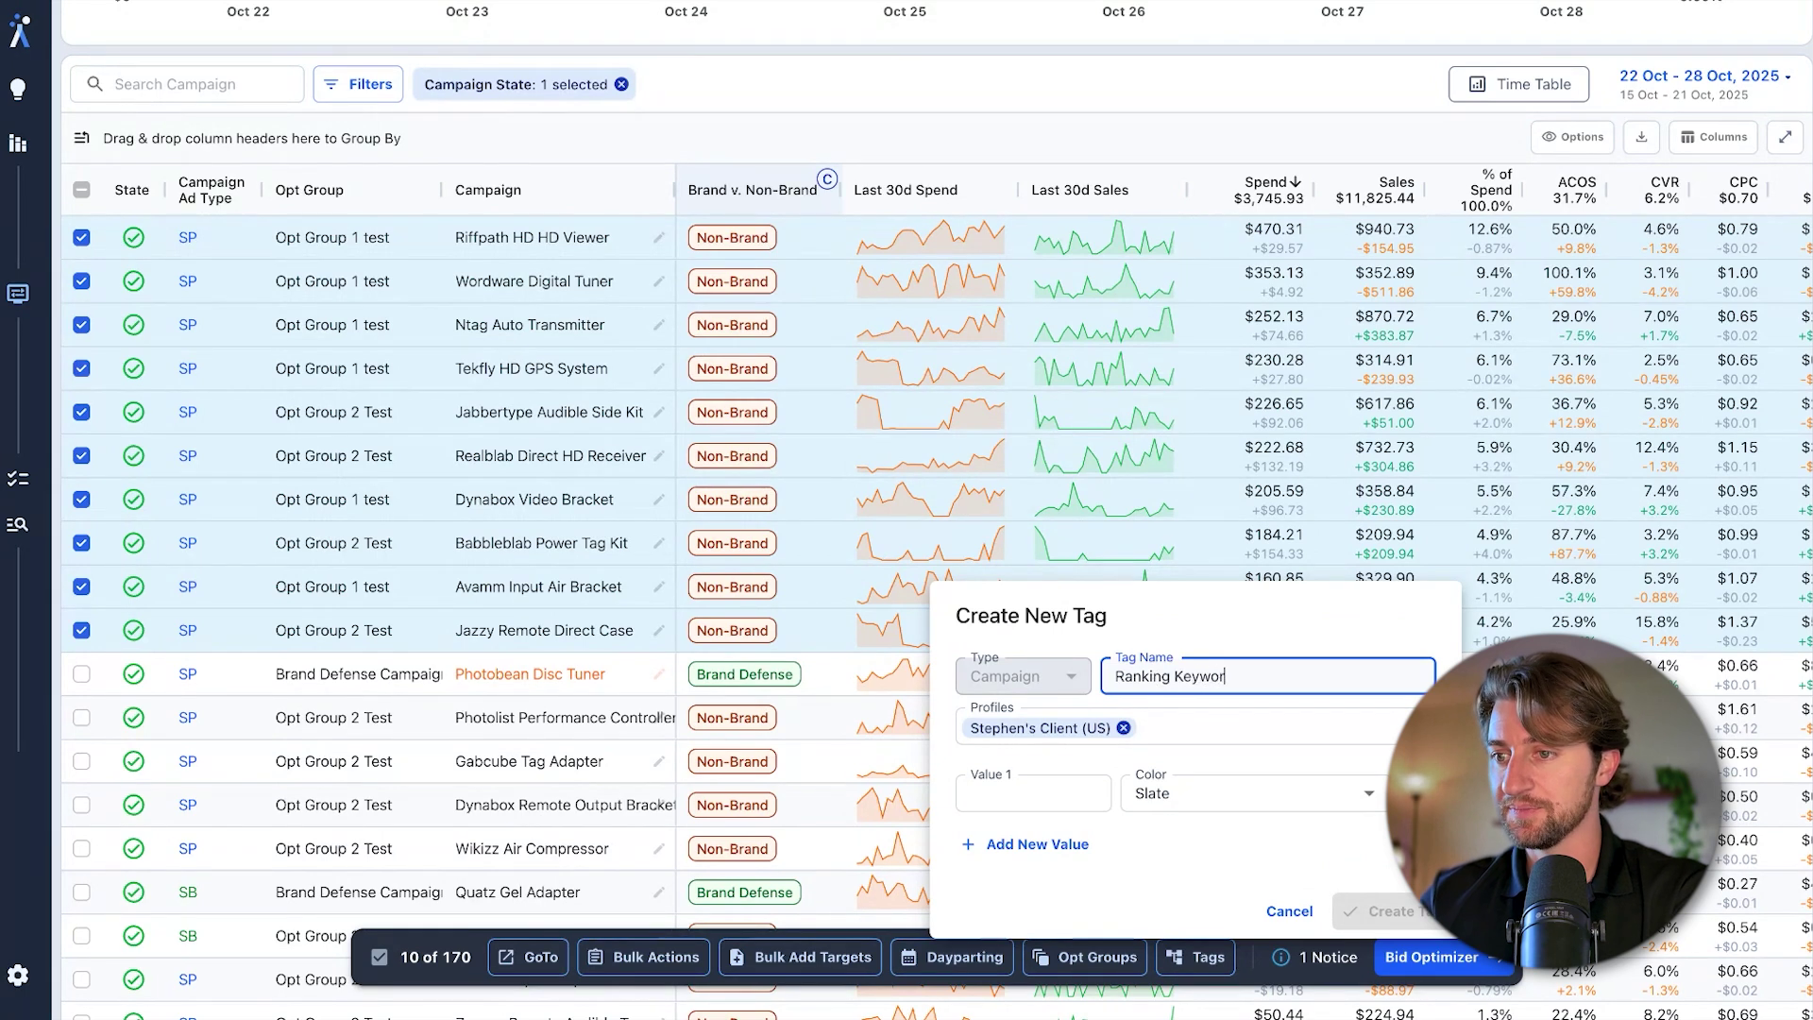
type("ds")
left_click(1028, 791)
type("Rank")
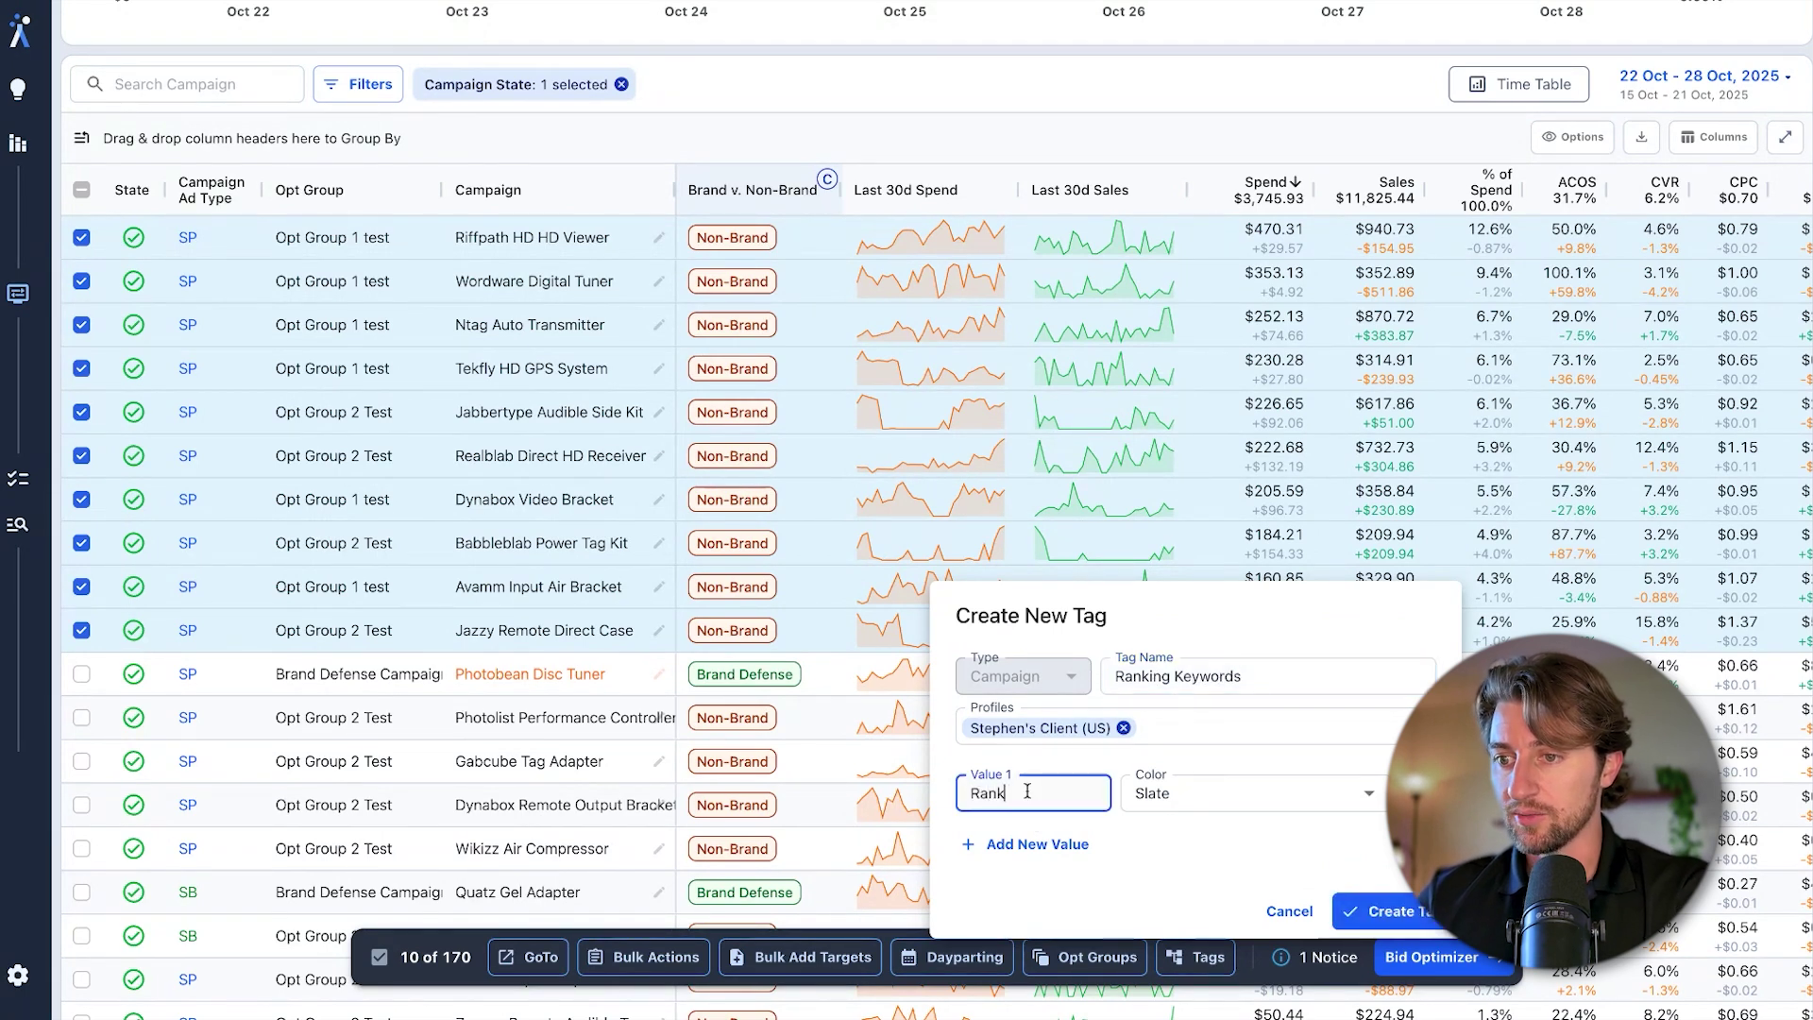
type("ing")
left_click(1037, 845)
type("Non-")
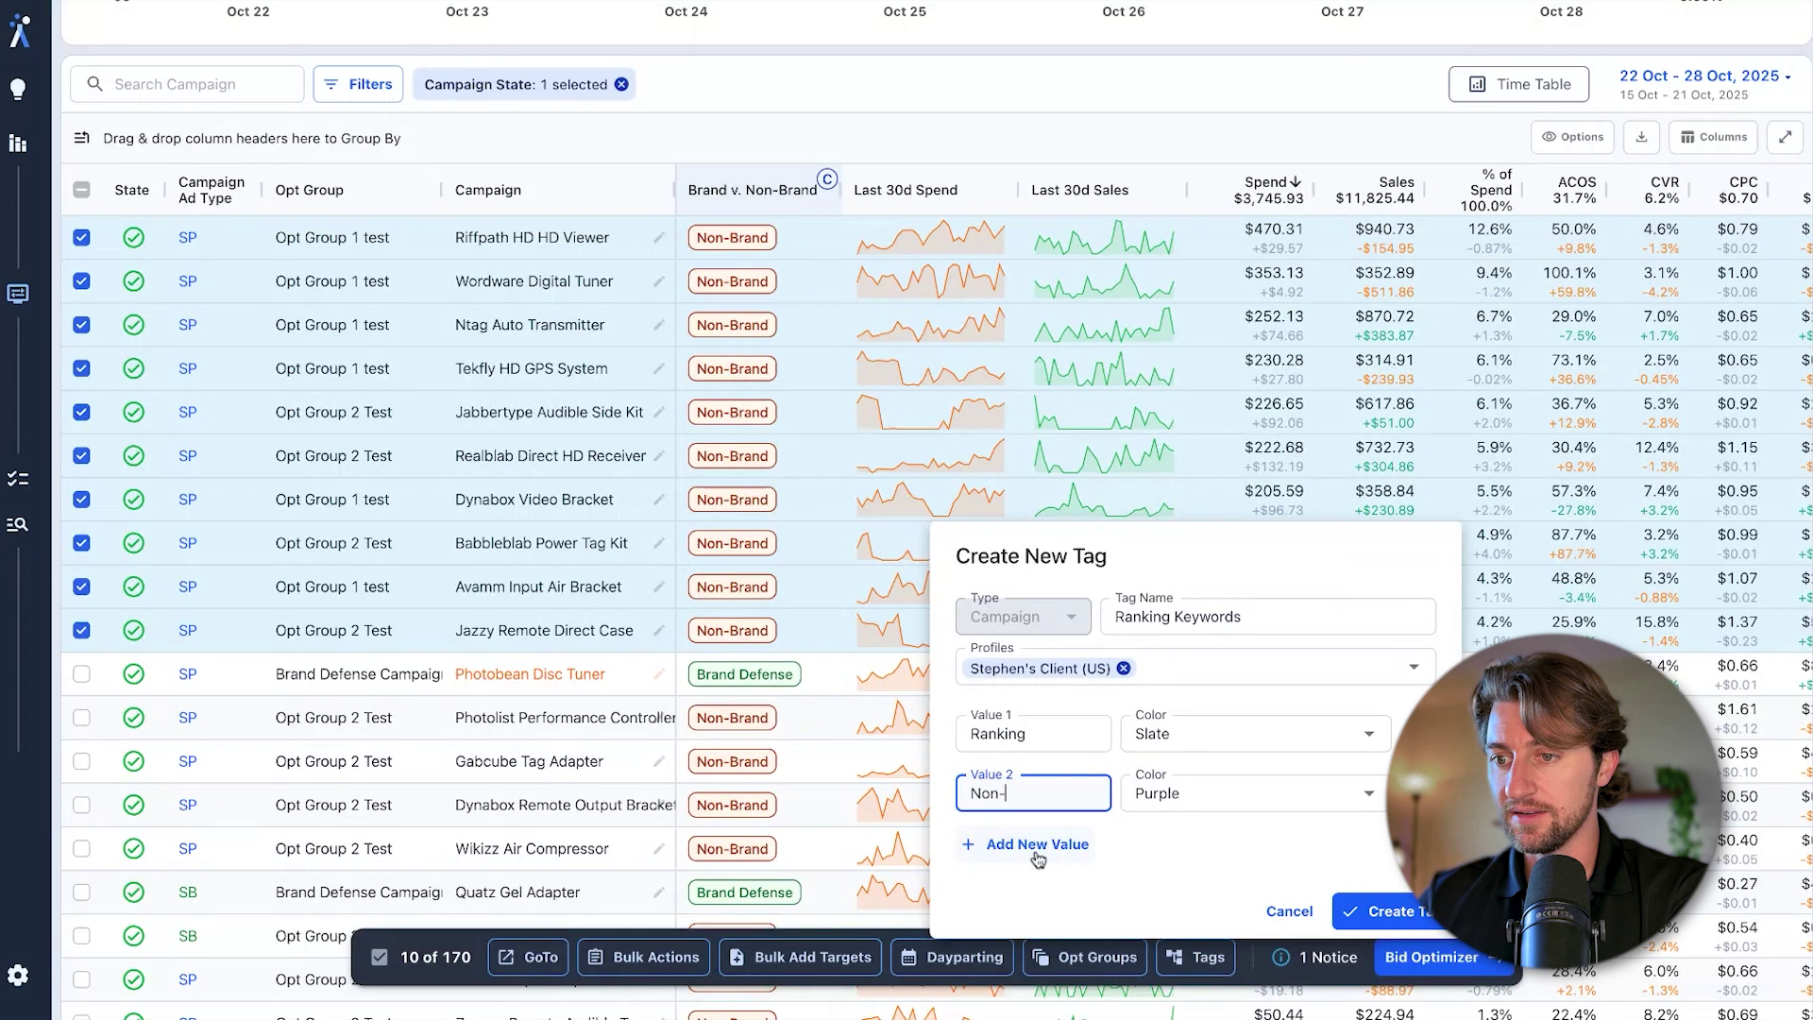
type("Ranking")
left_click(1400, 910)
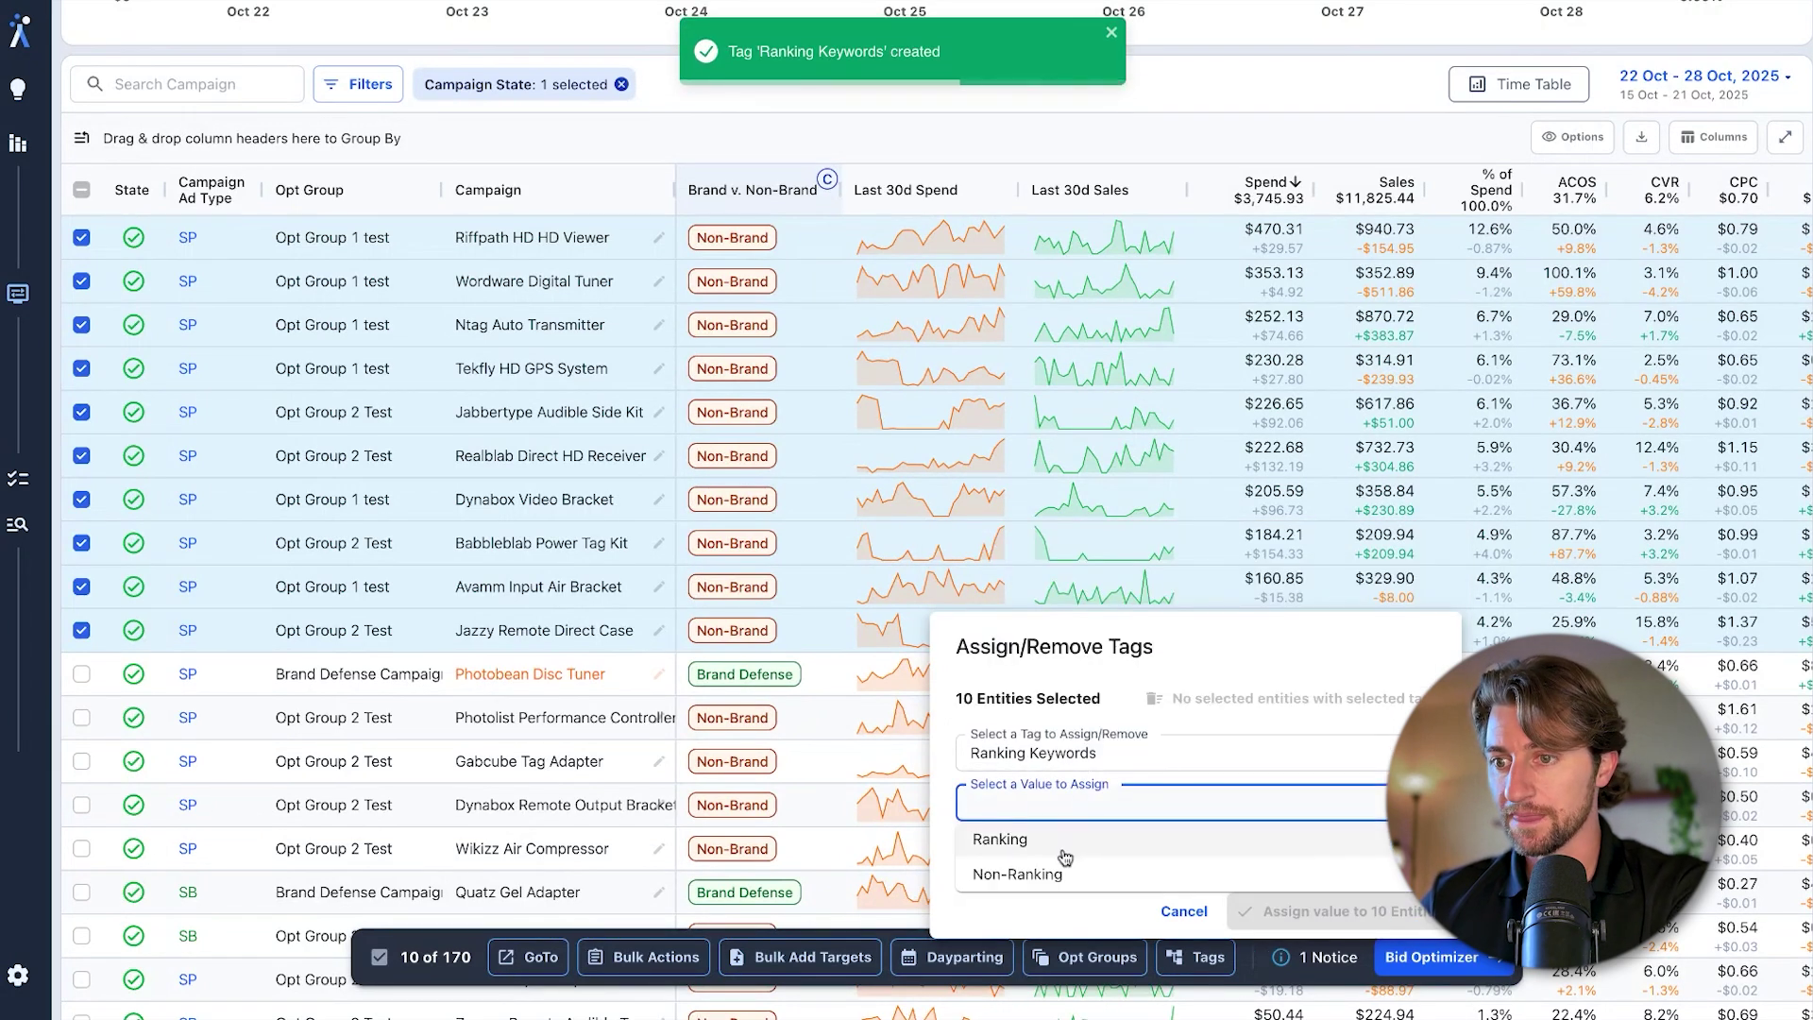
Assign the Ranking value to the ten selected campaigns and add the Ranking Keywords tag column to the campaign table
left_click(1065, 850)
left_click(1341, 910)
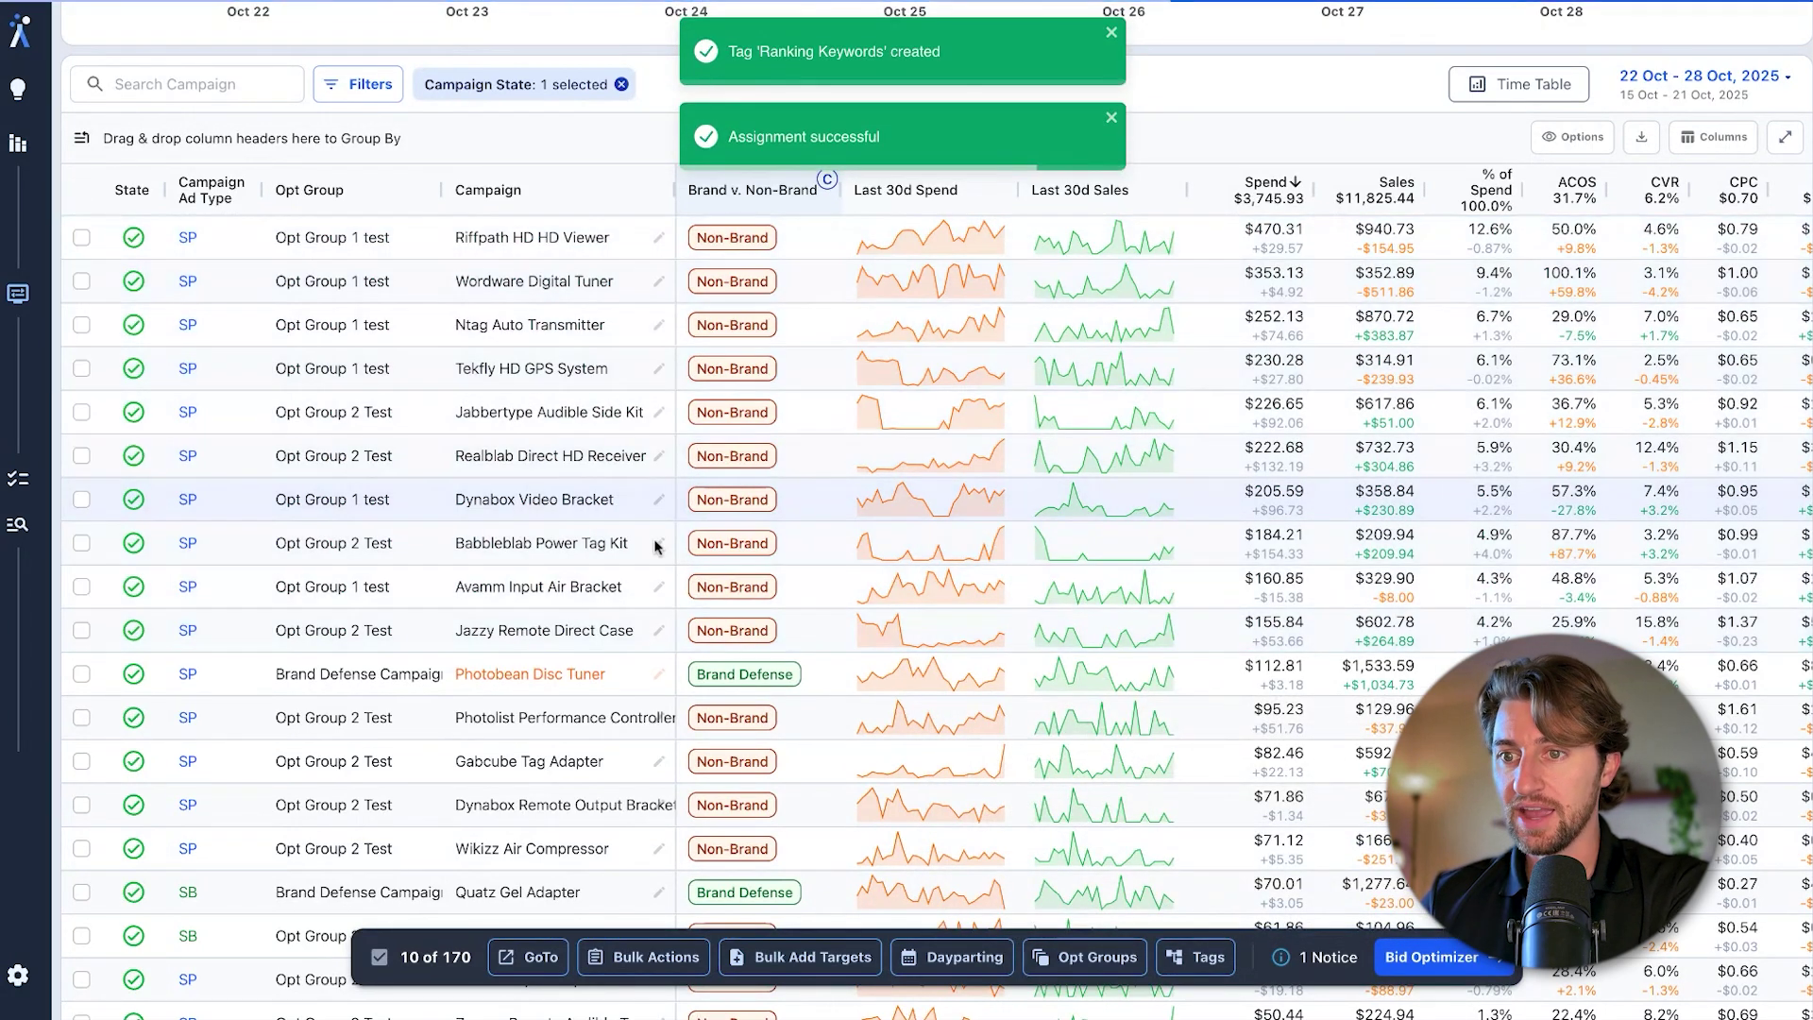
left_click(1715, 137)
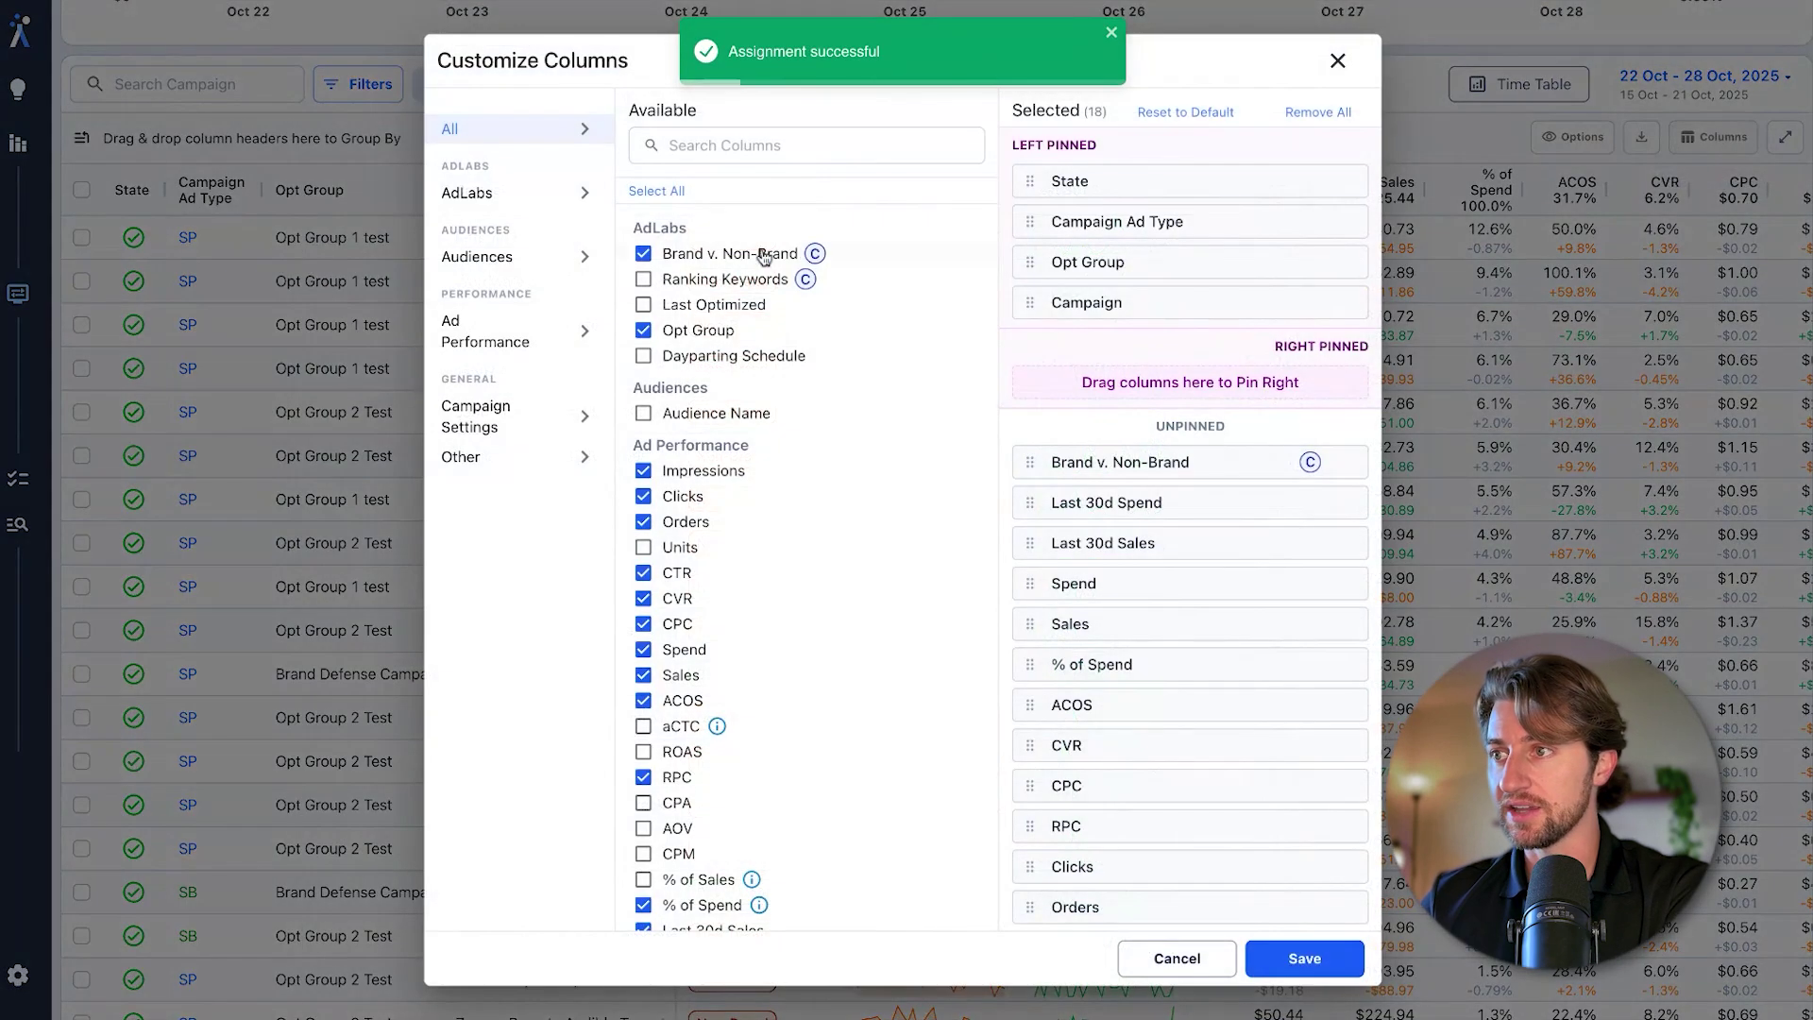
left_click(643, 279)
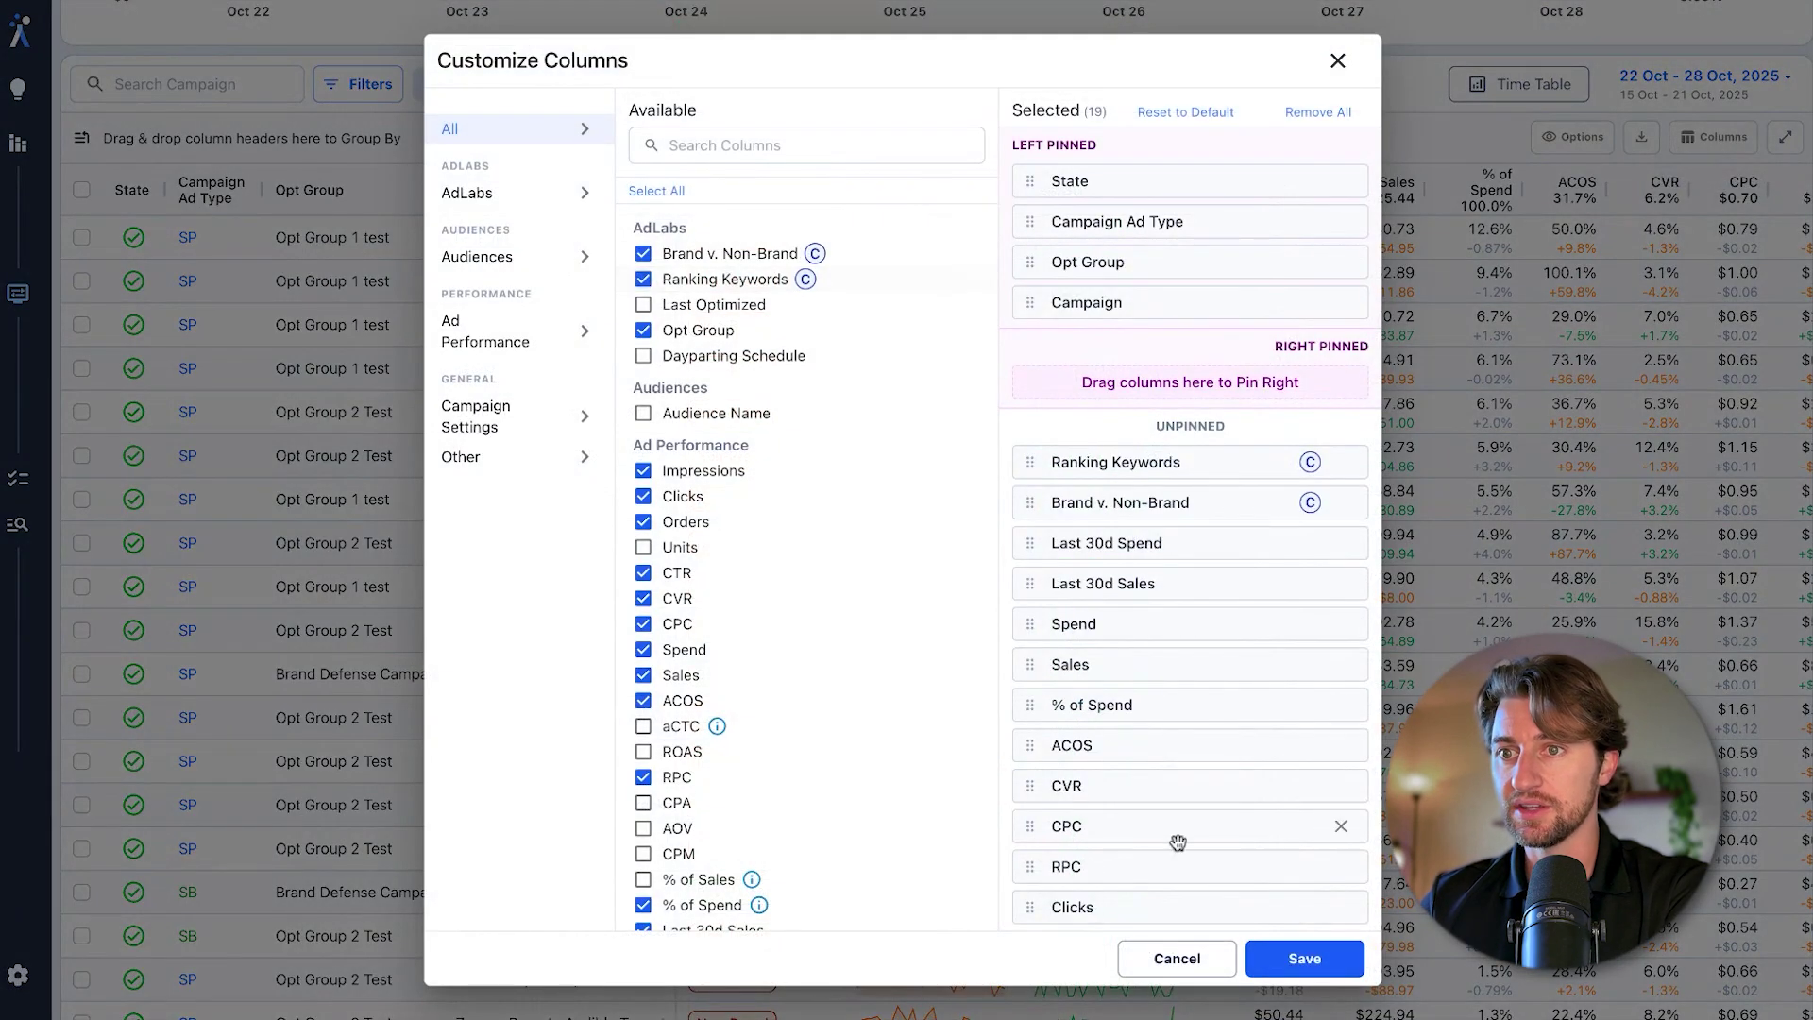
left_click(1320, 958)
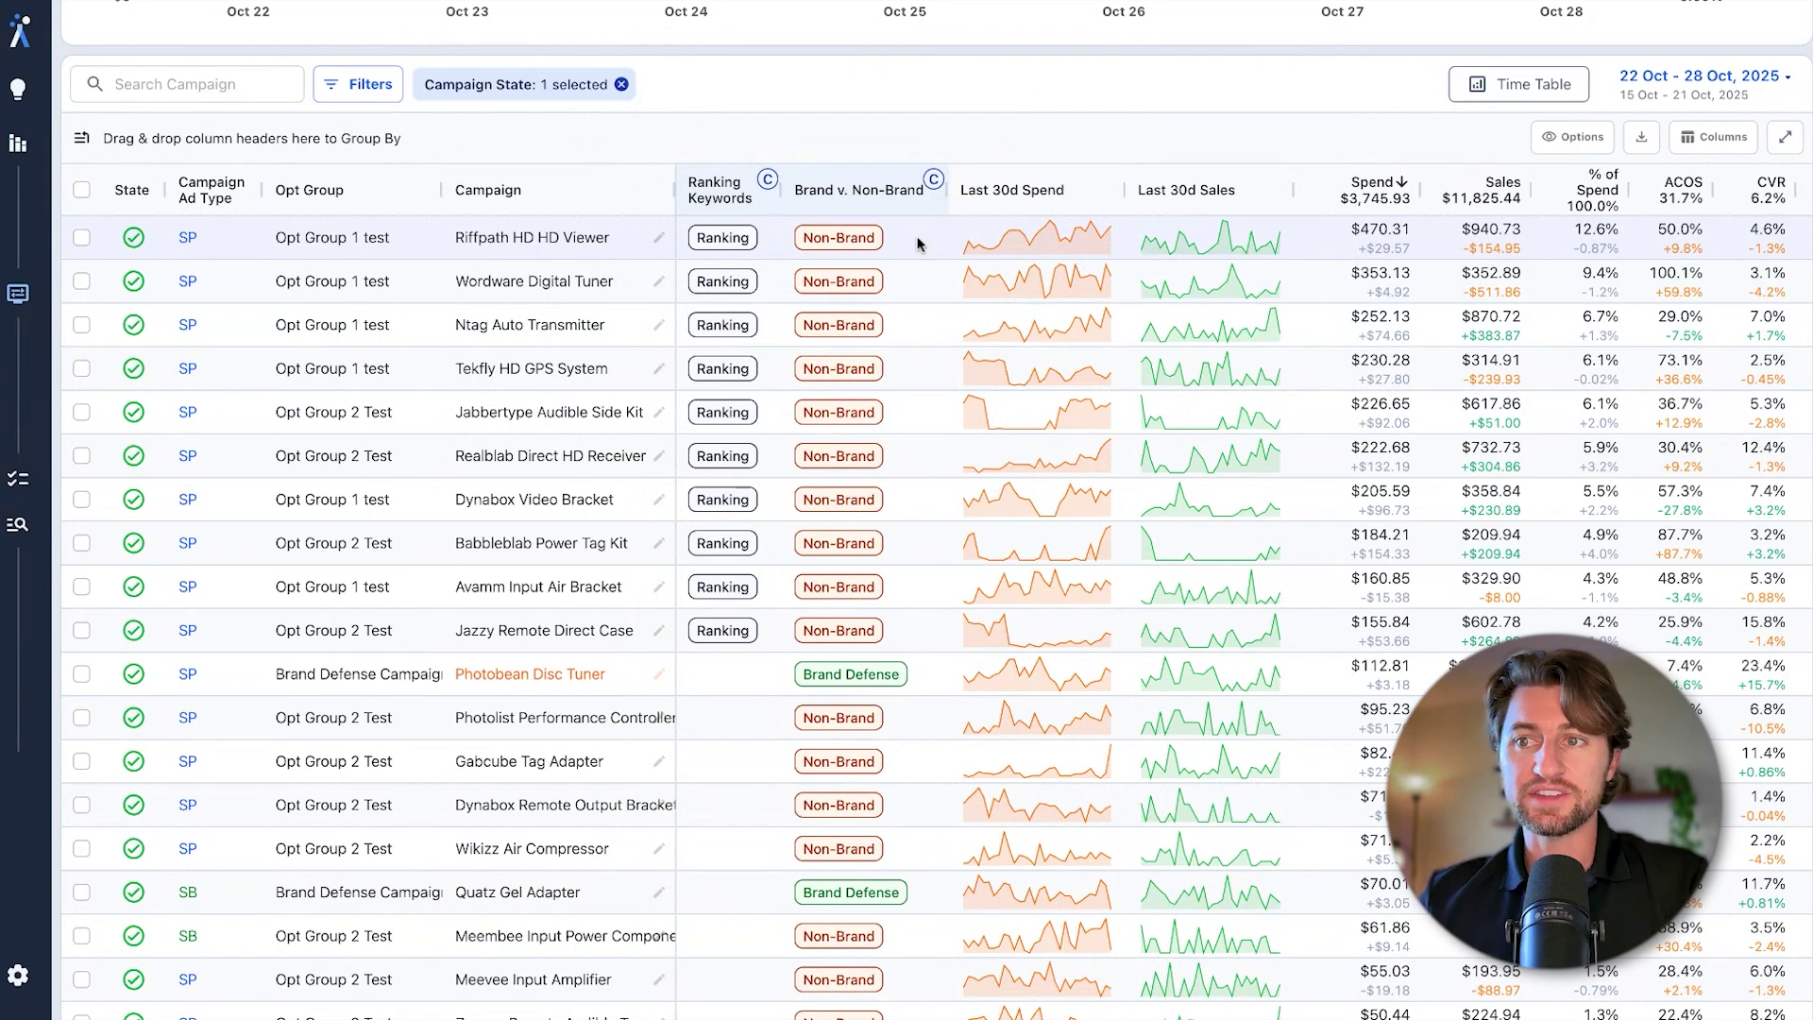
left_click_drag(865, 237, 865, 543)
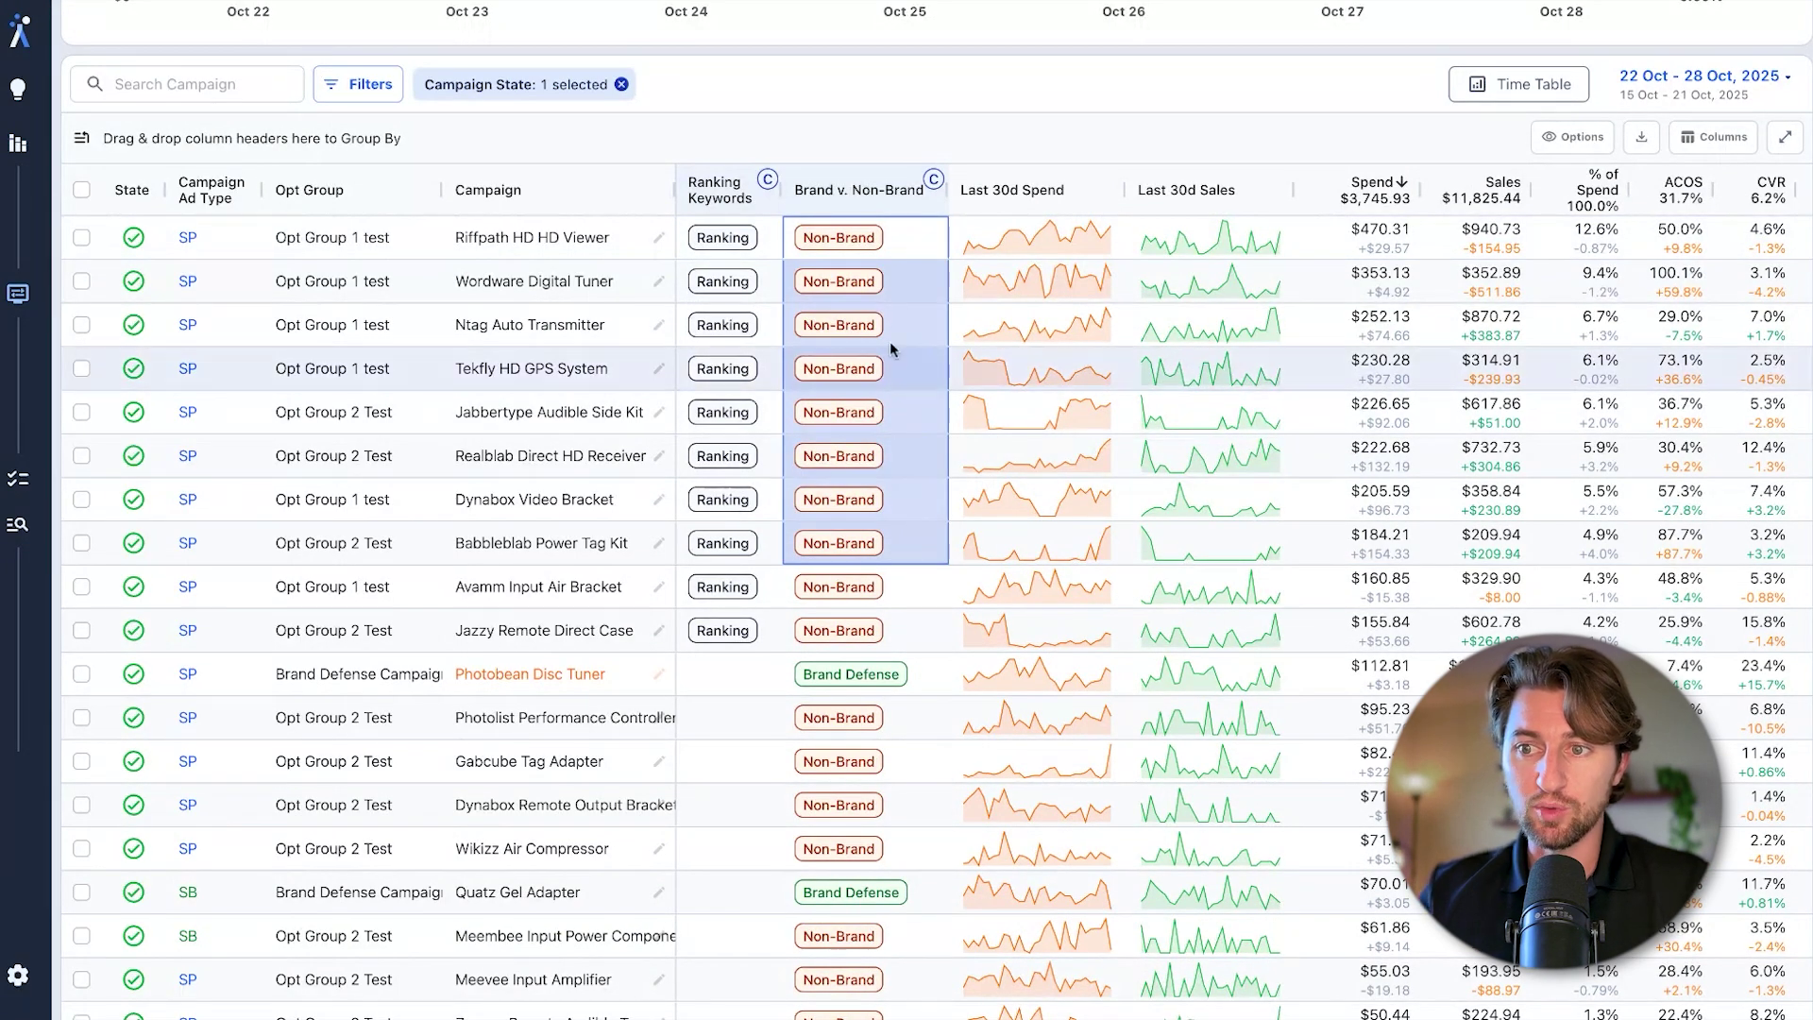
left_click_drag(892, 281, 899, 500)
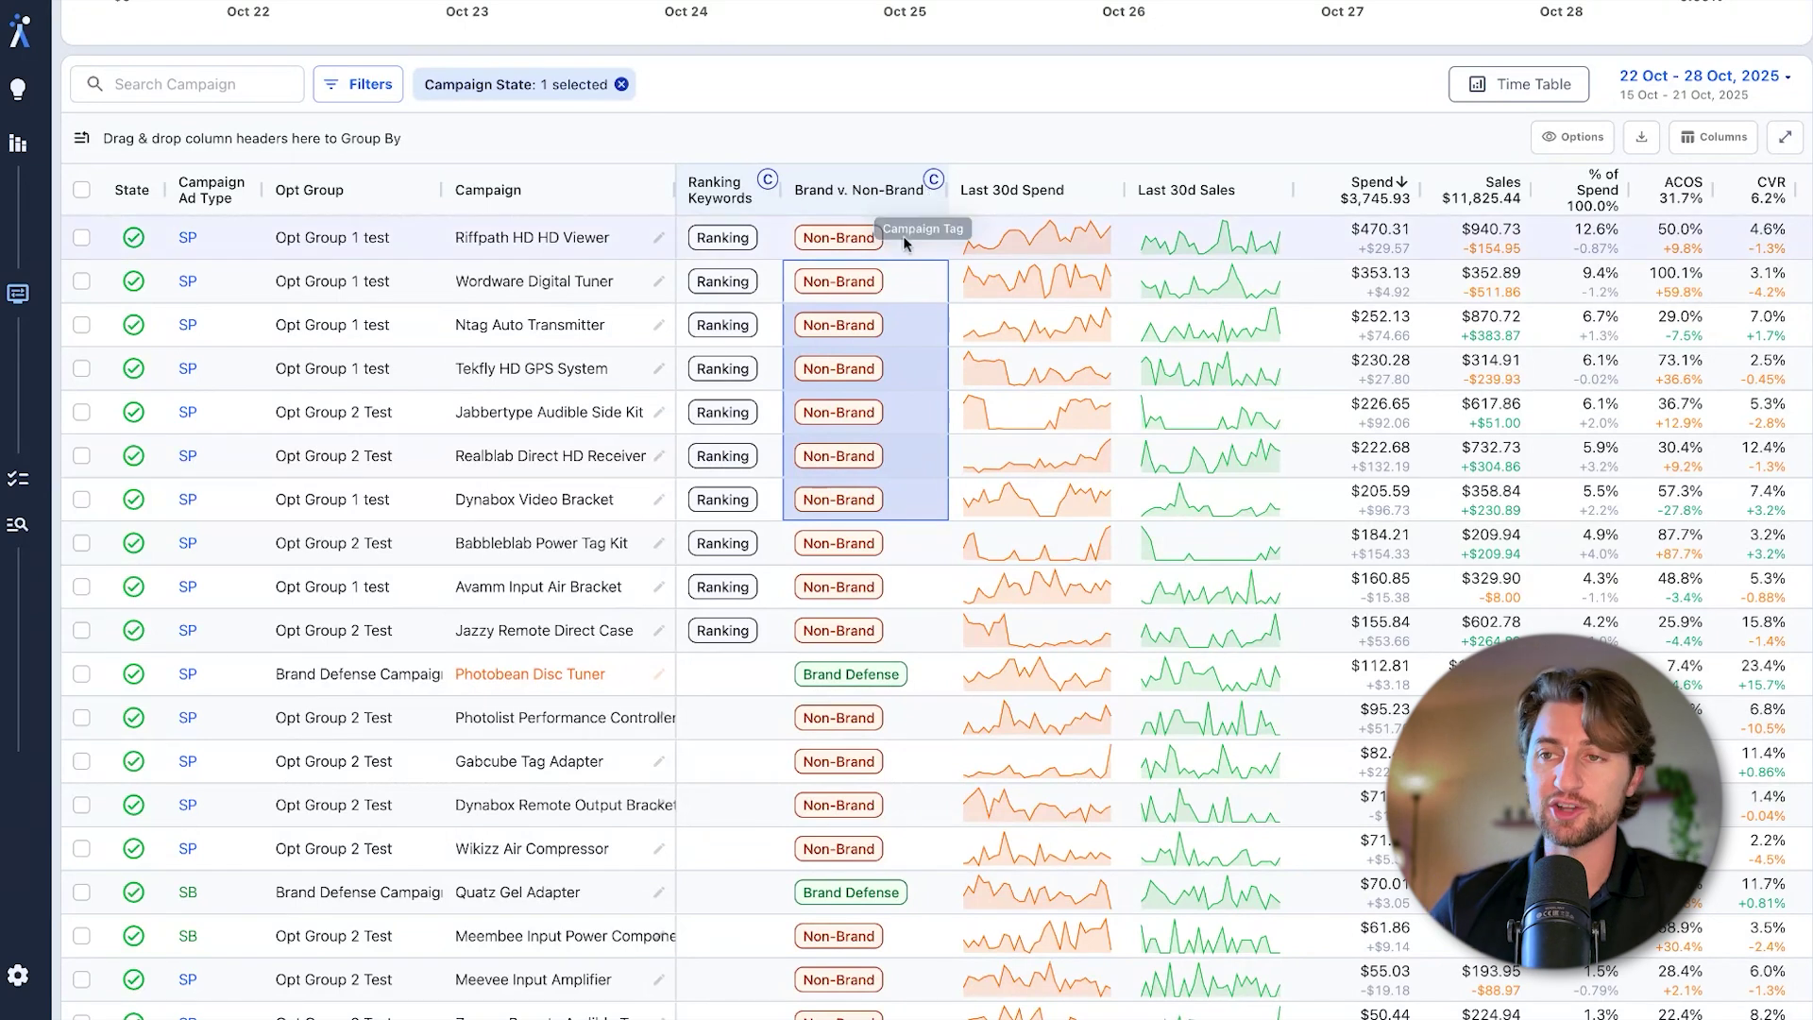
left_click_drag(906, 270, 904, 586)
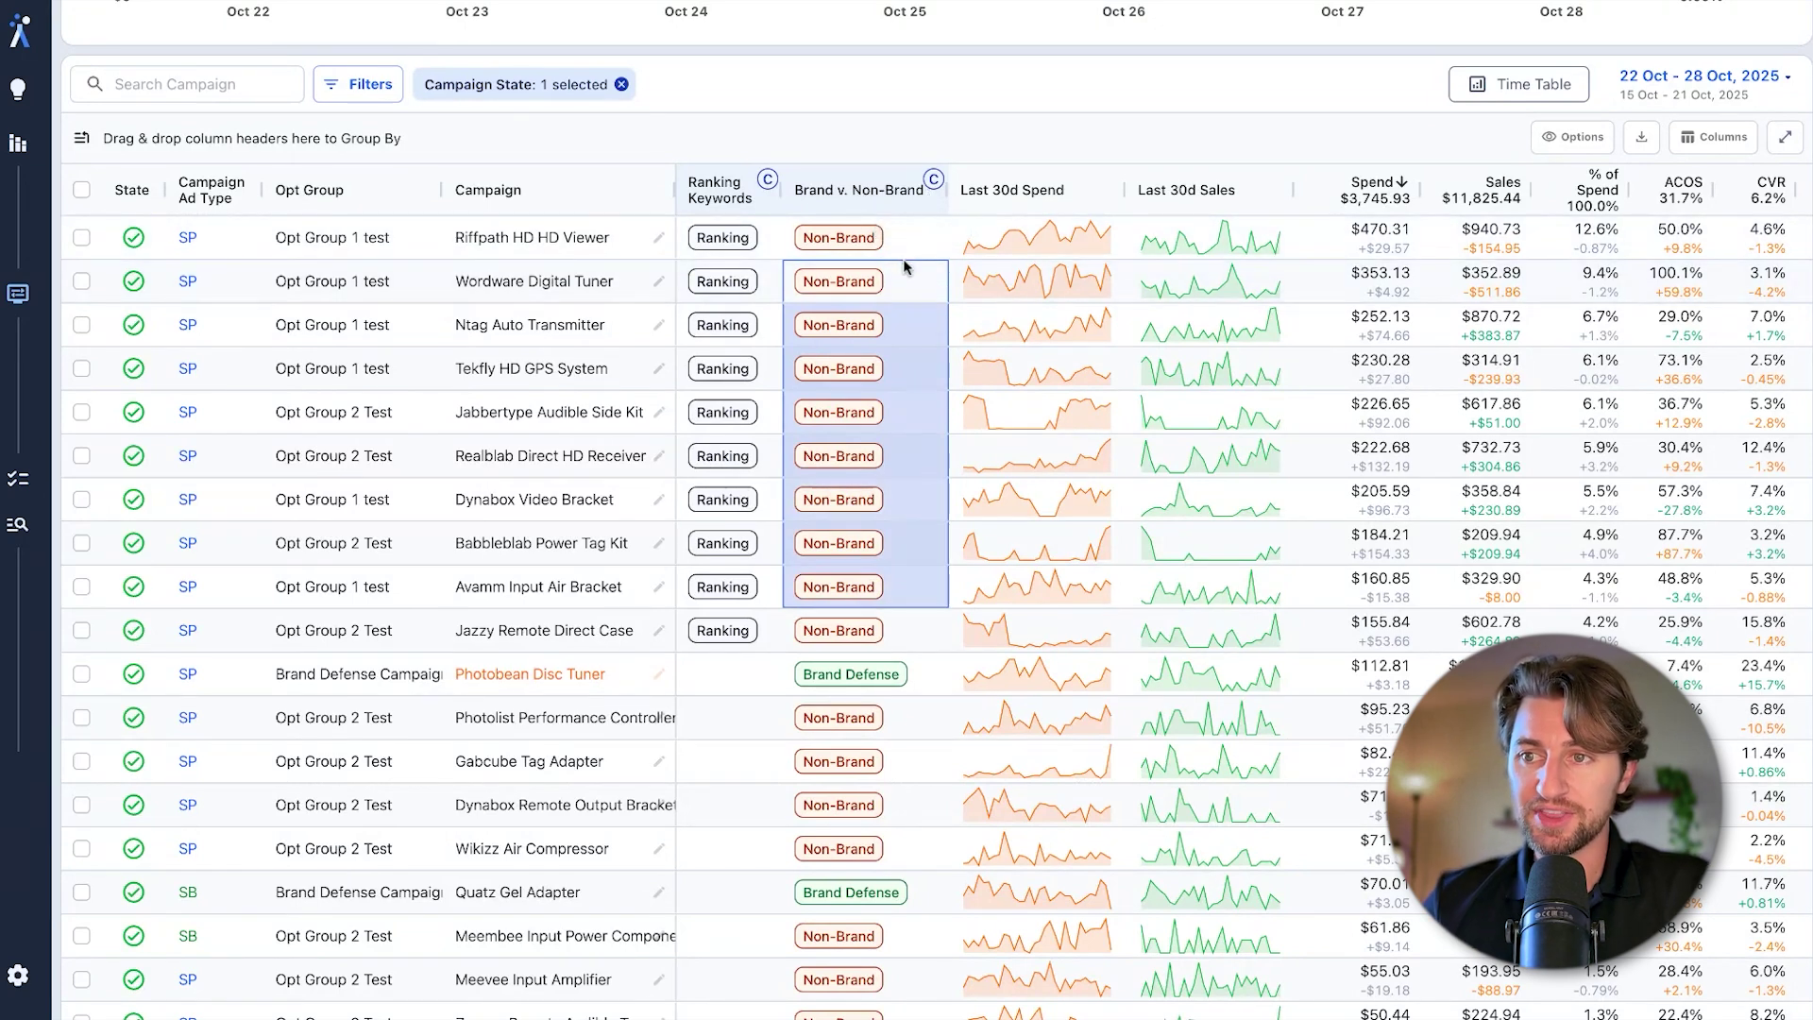
left_click(905, 598)
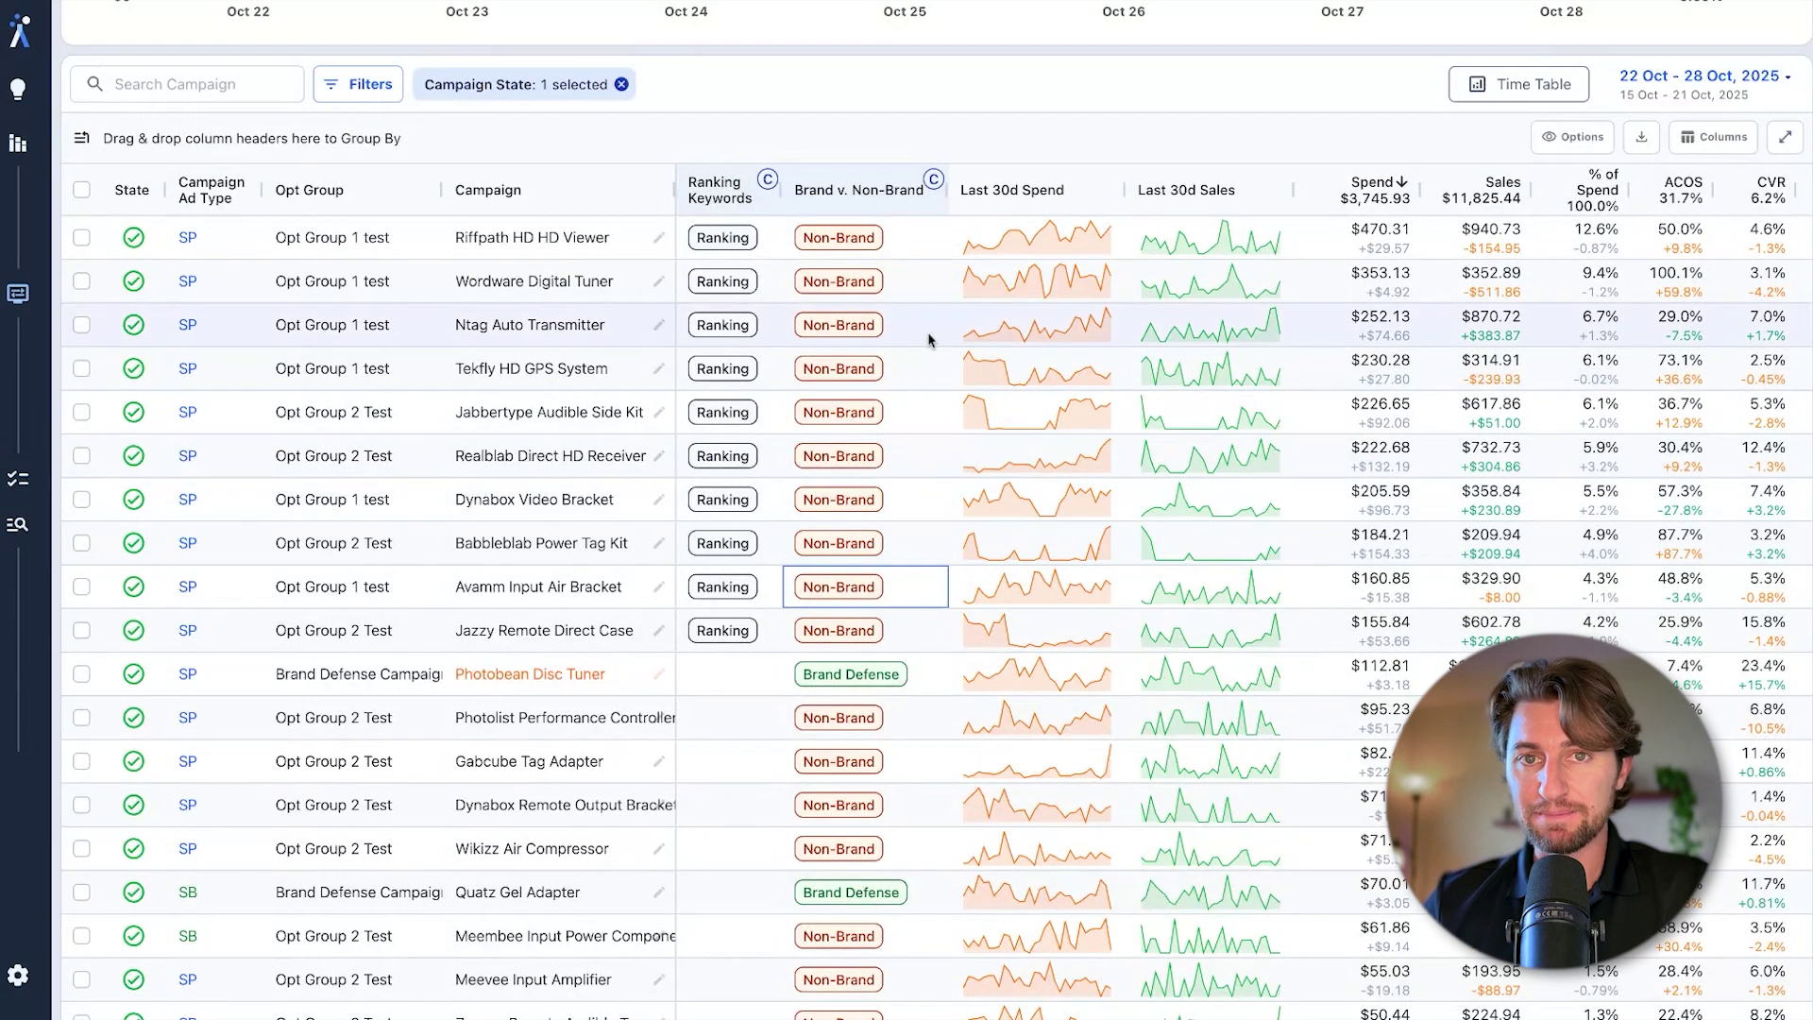
left_click_drag(922, 359, 915, 430)
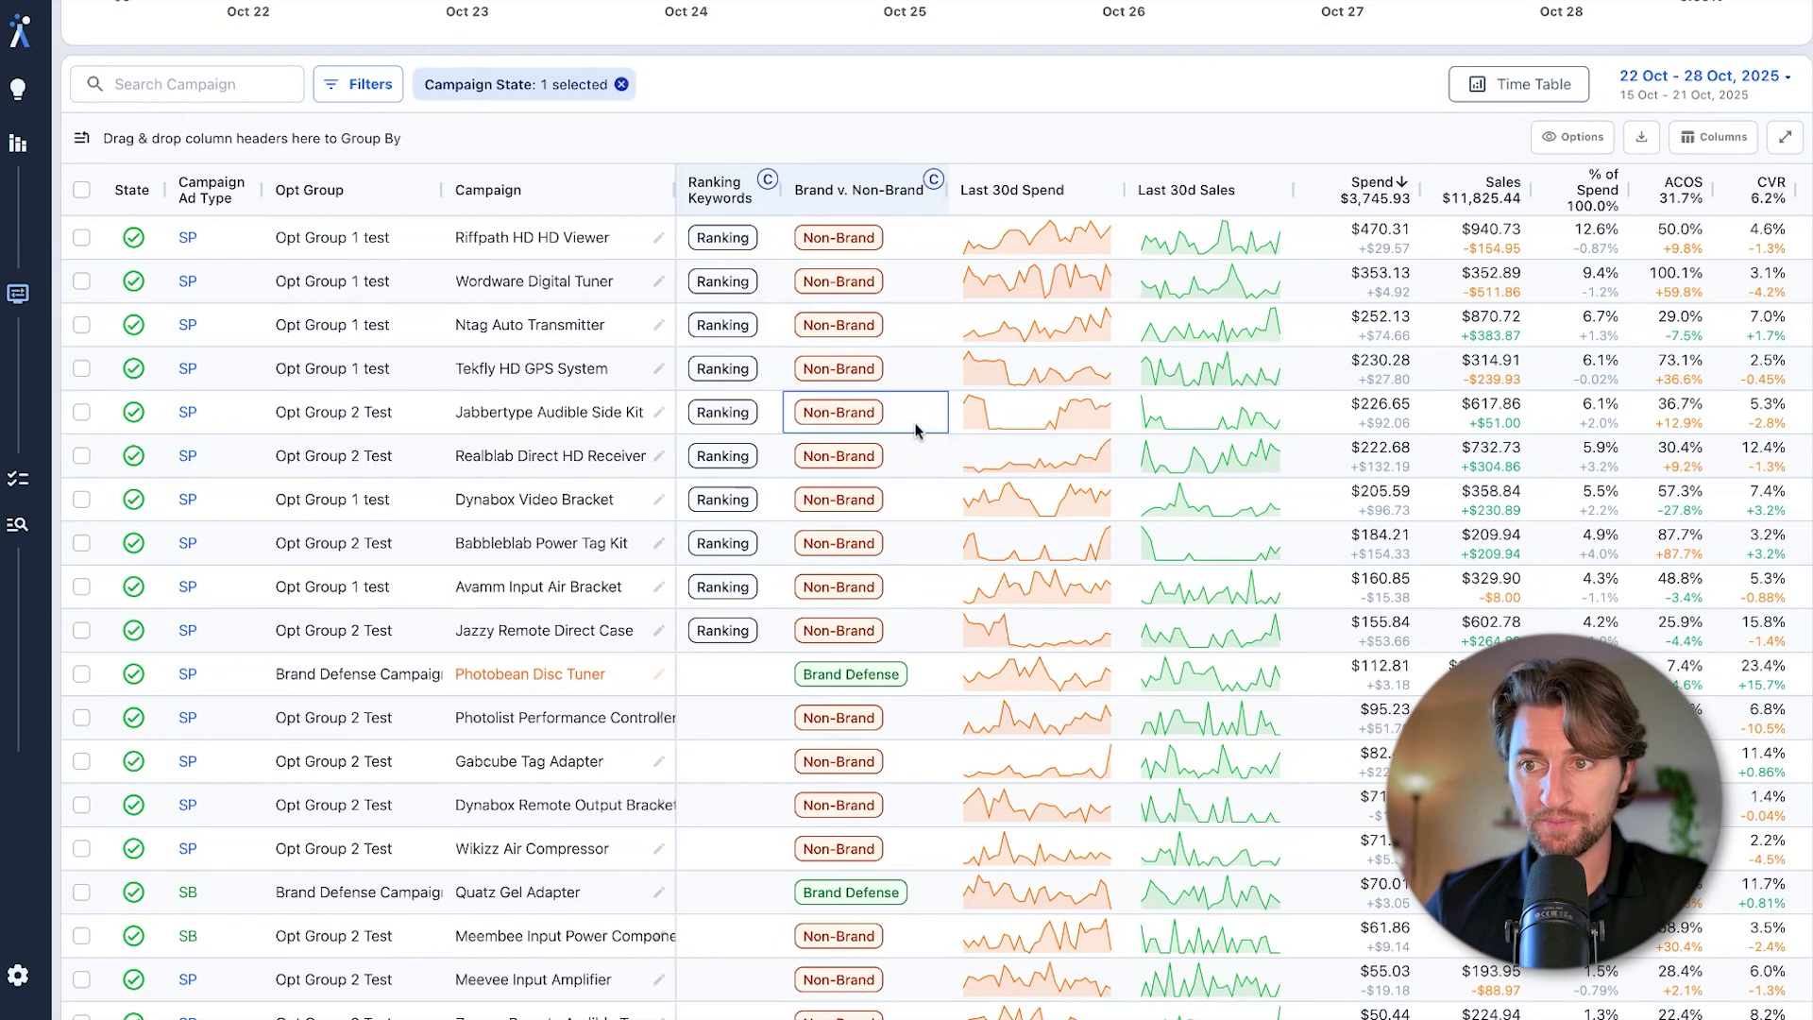
left_click(765, 253)
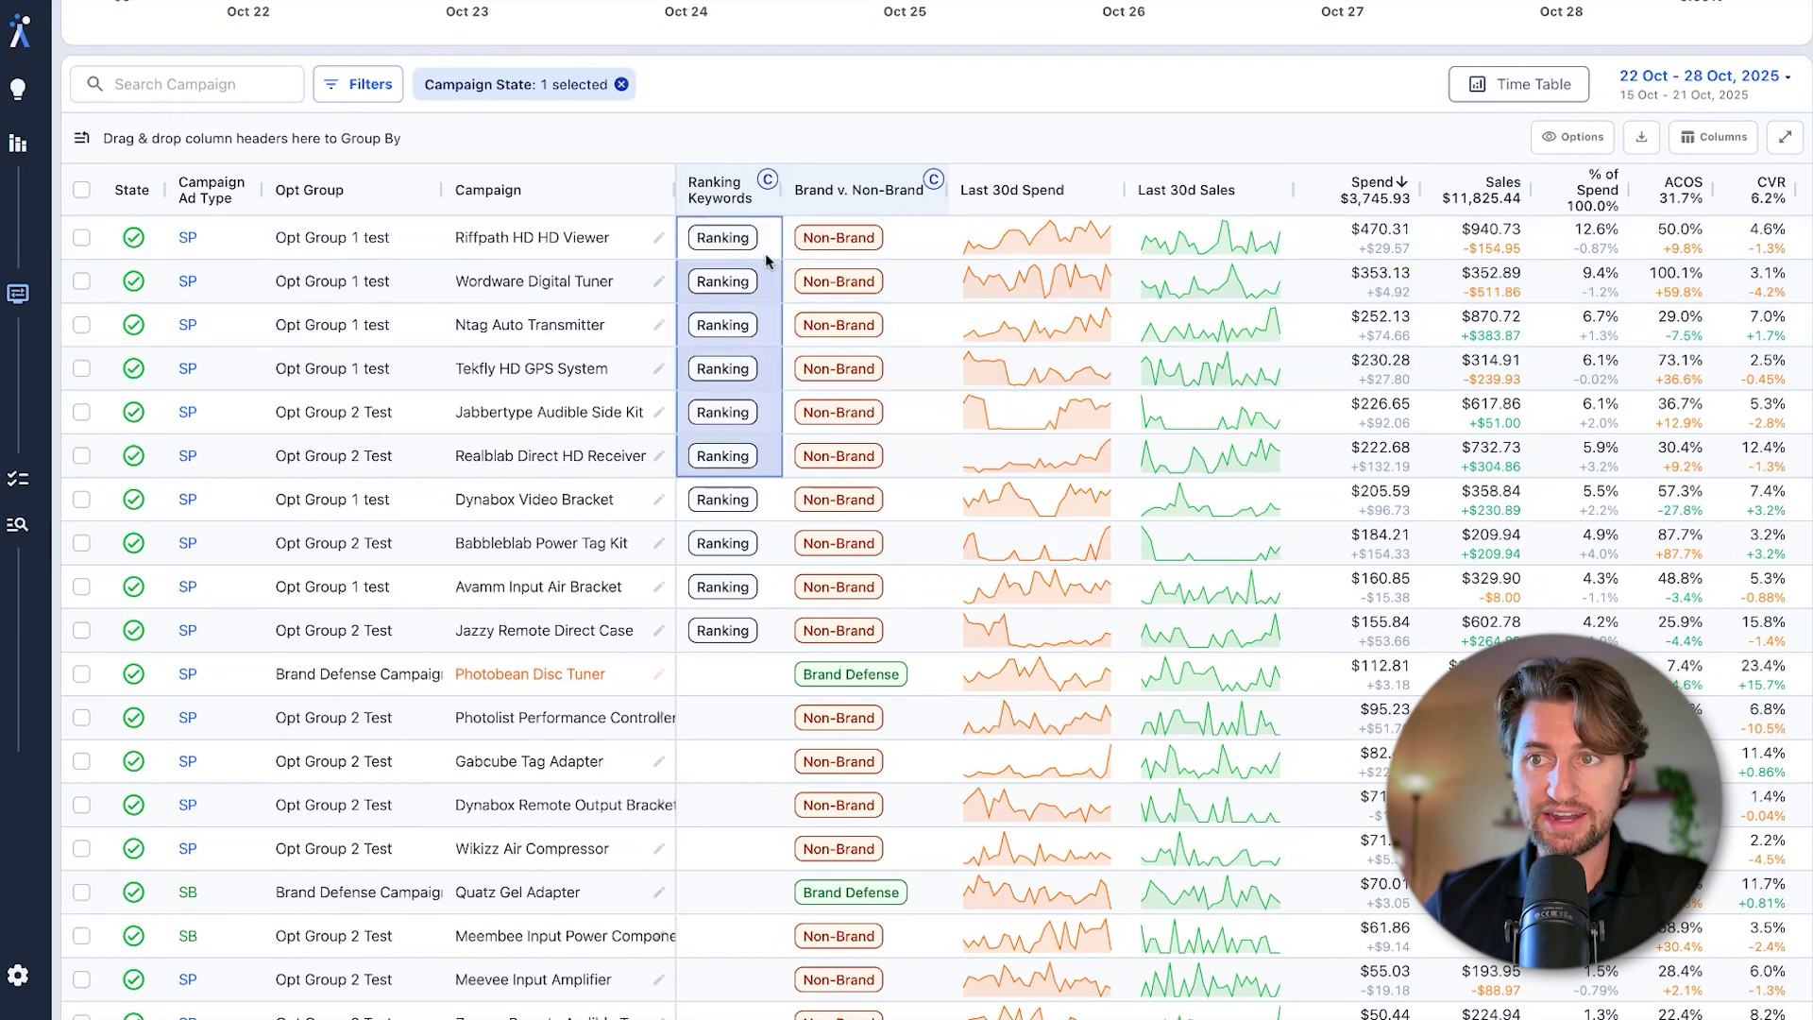
left_click(914, 408)
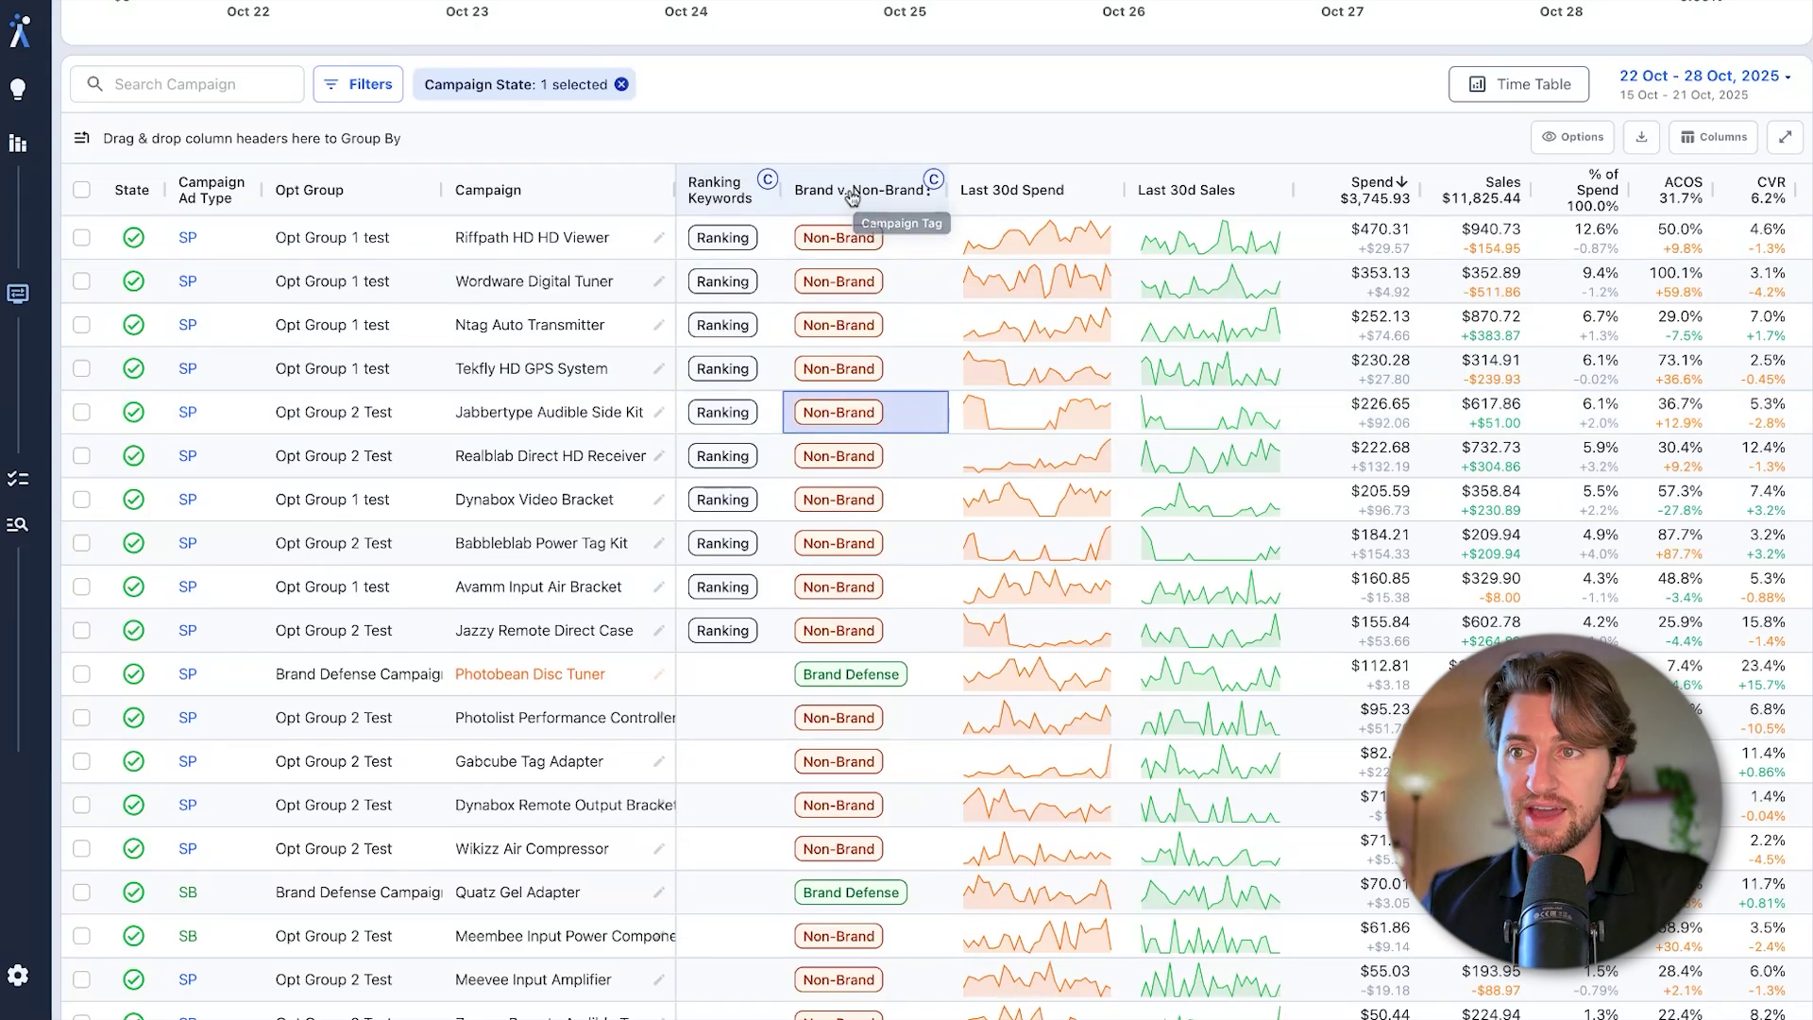
Group the campaign table by Brand v. Non-Brand and then Ranking Keywords, and check the subgroups under Non-Brand
left_click_drag(853, 193, 146, 147)
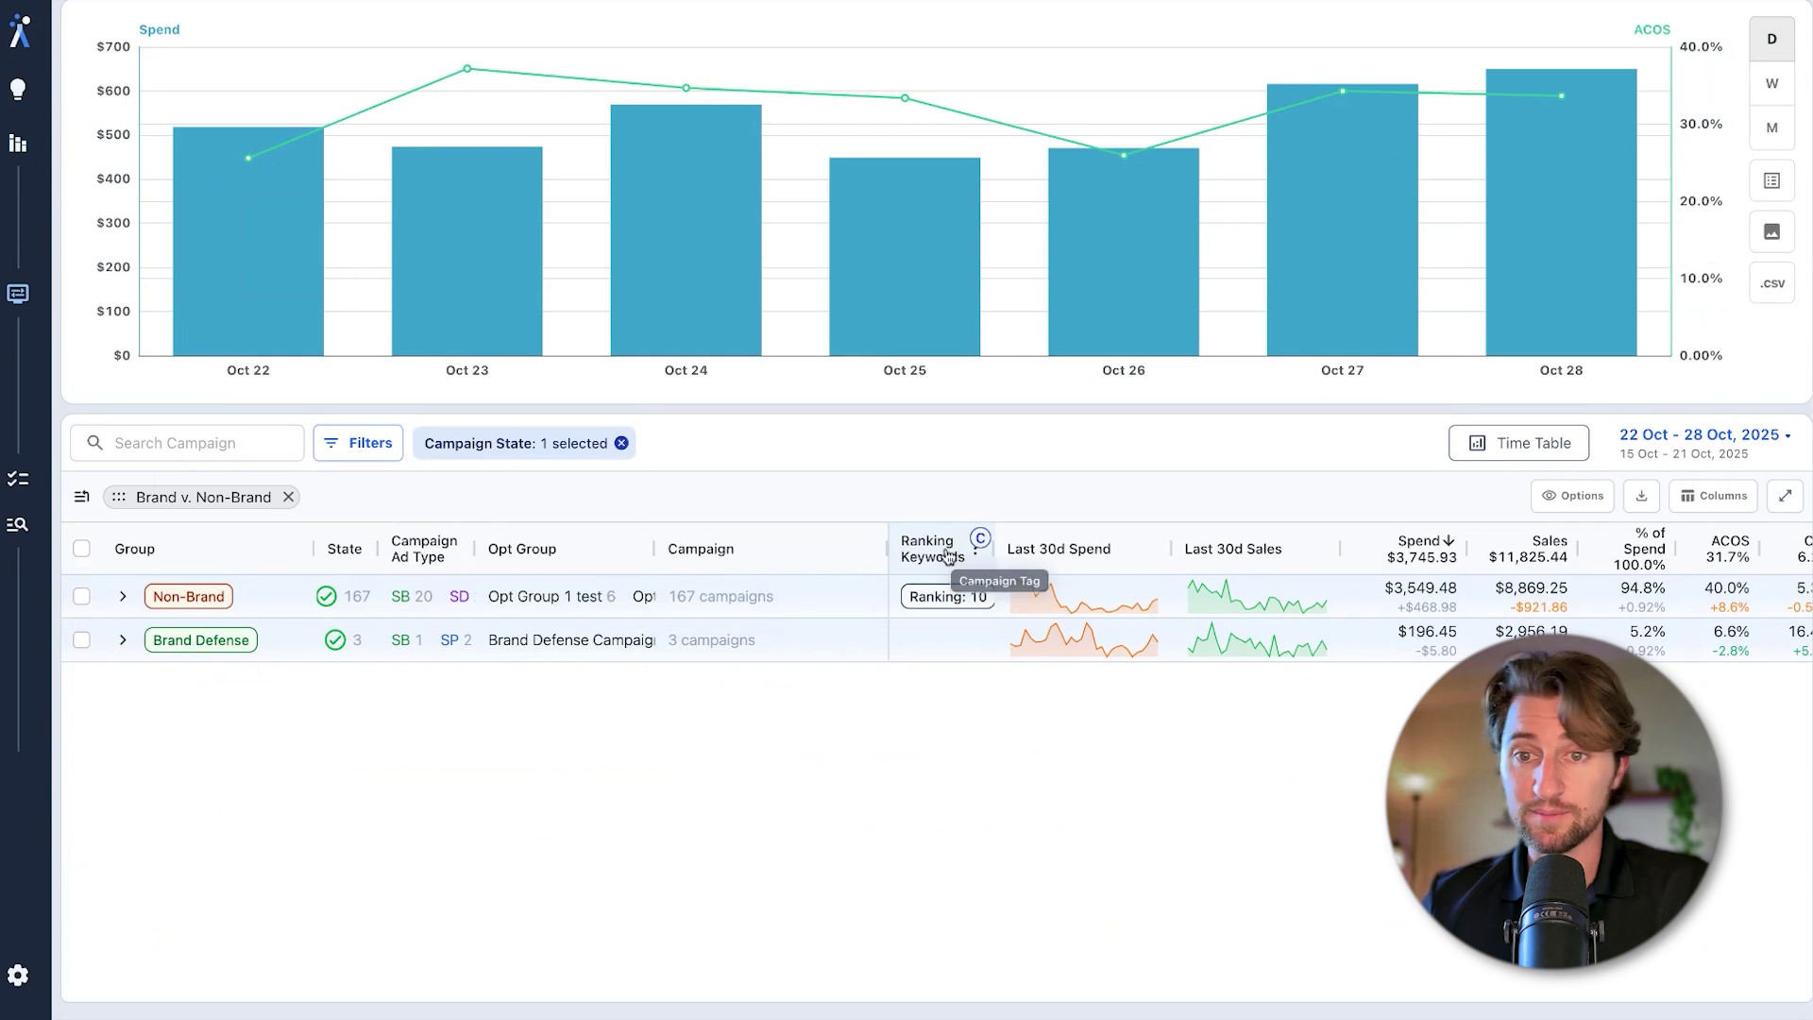
left_click_drag(949, 555, 438, 497)
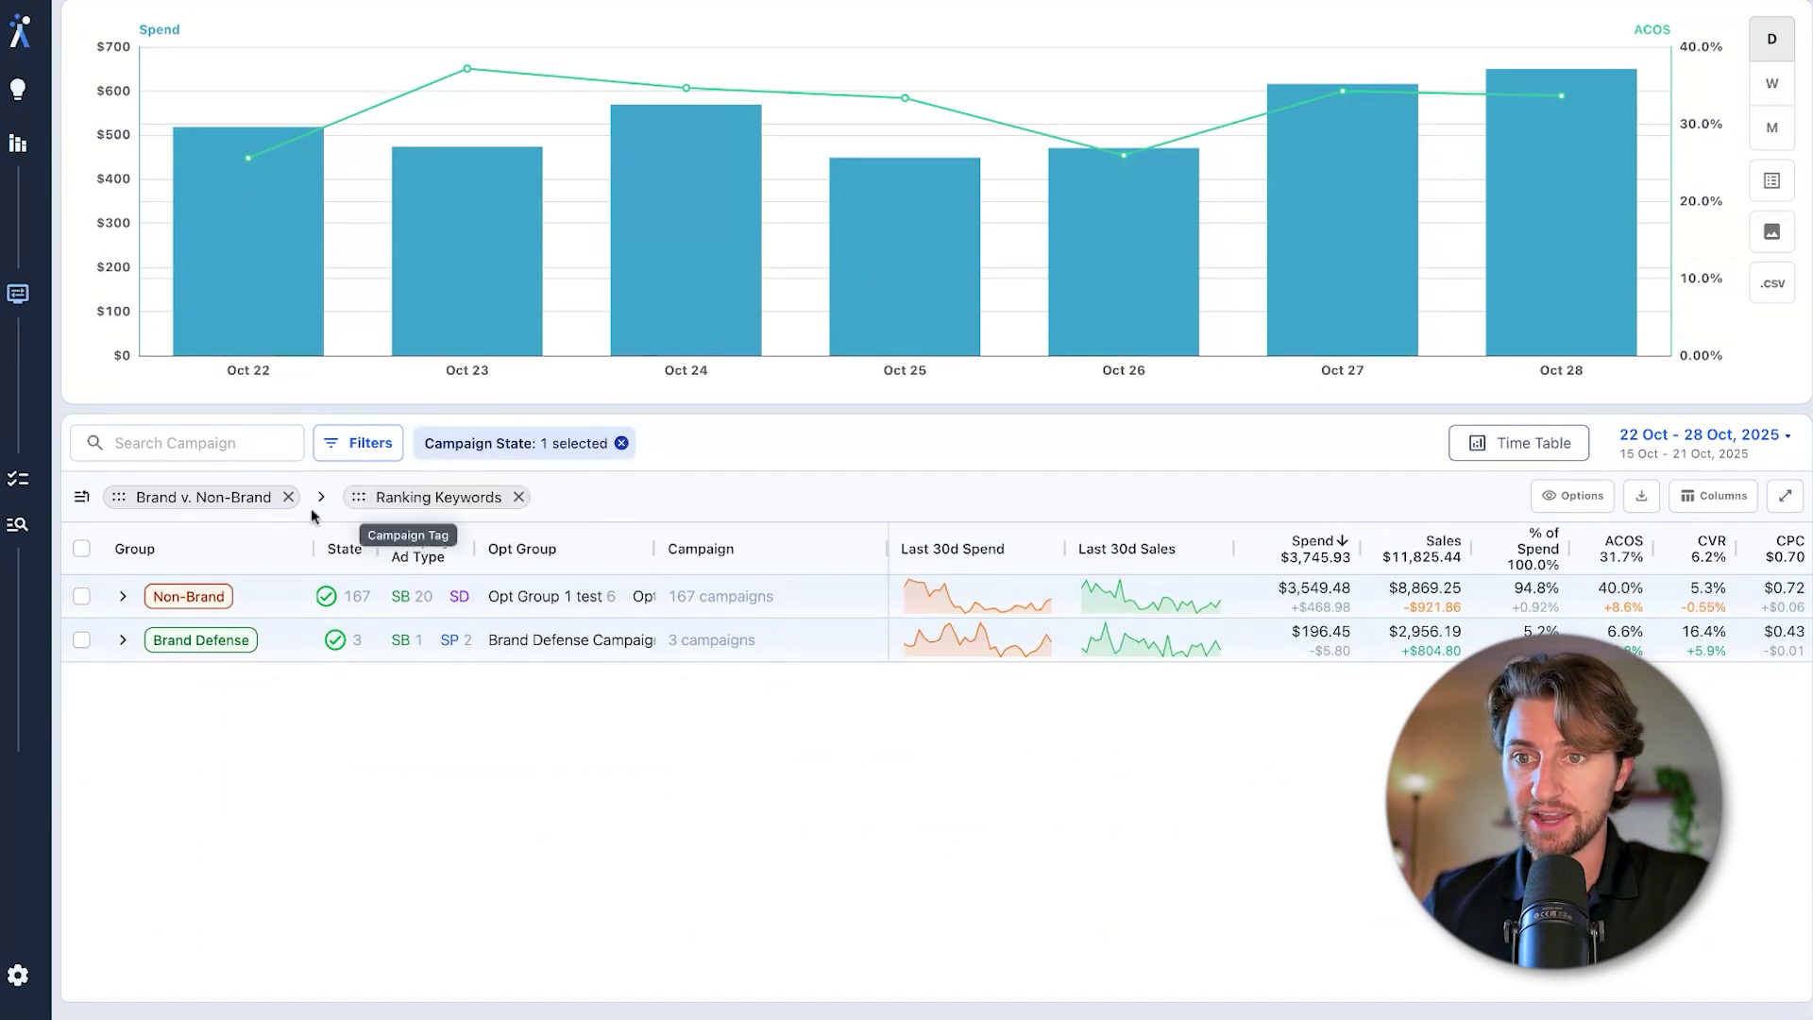
left_click(123, 599)
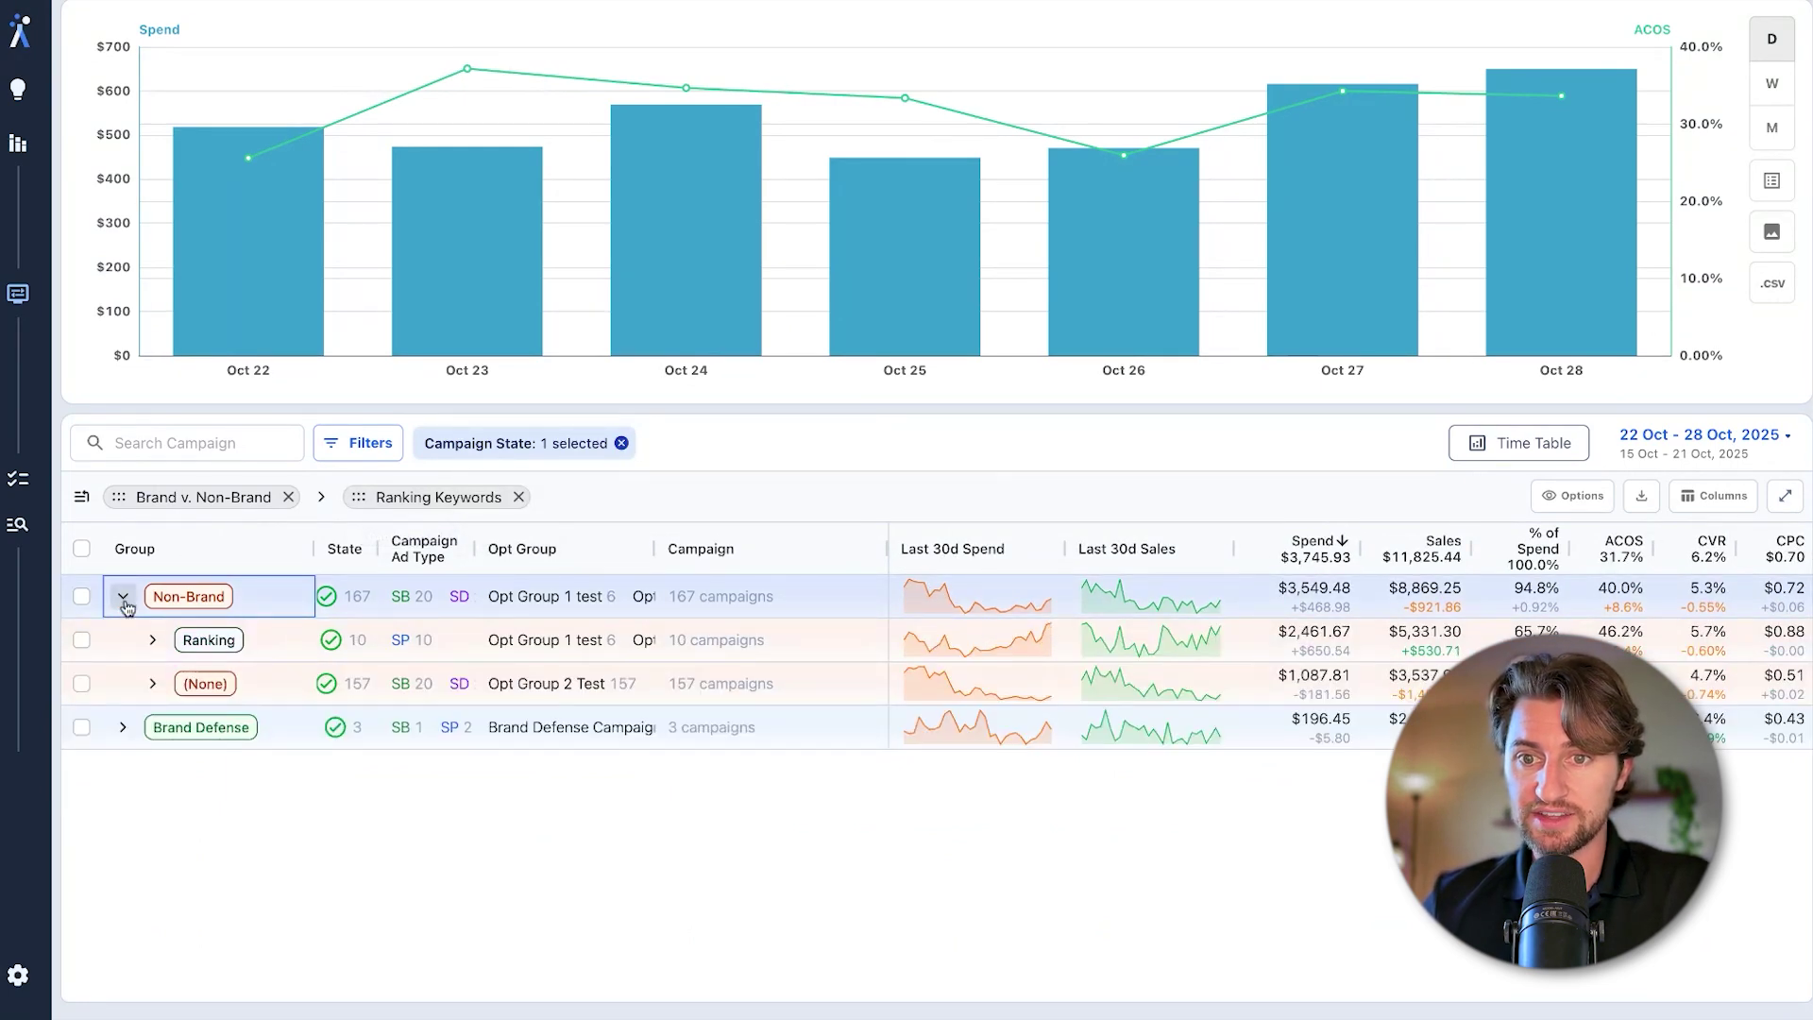
left_click(124, 599)
Make Ranking Keywords the first grouping level and assign its Non-Ranking value to all campaigns in the (None) group
left_click_drag(438, 497, 142, 497)
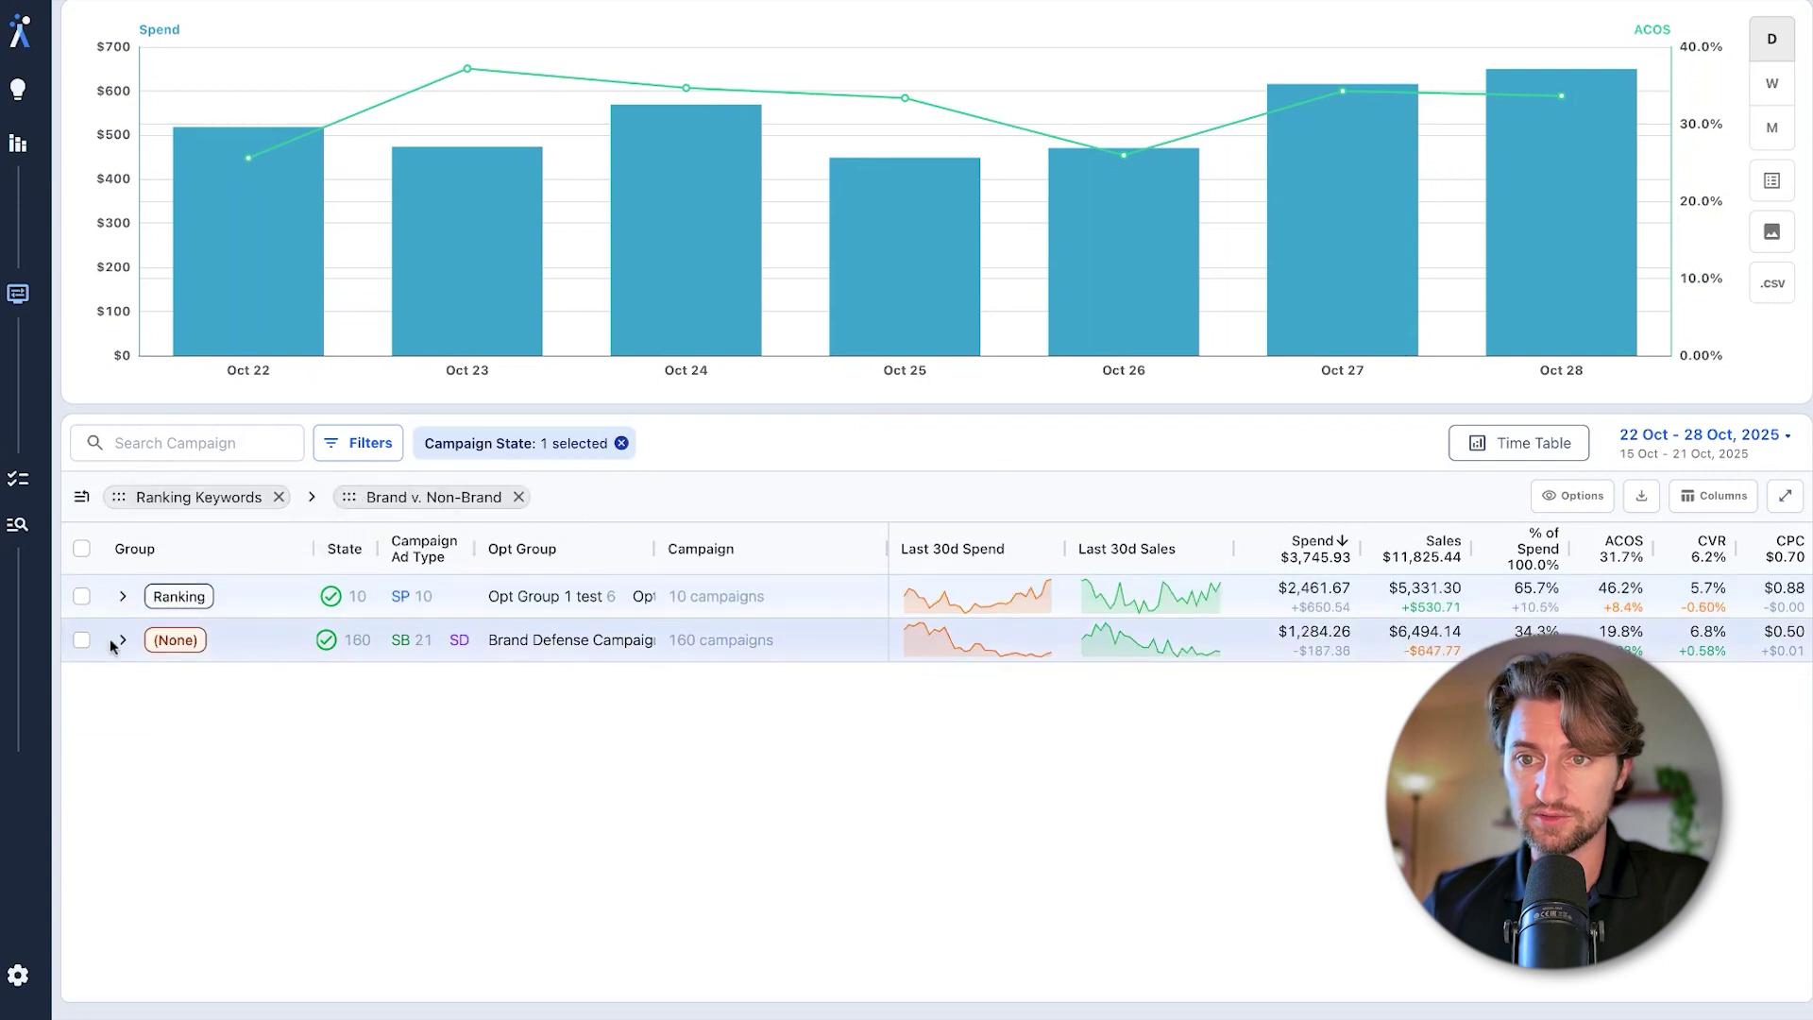
left_click(82, 641)
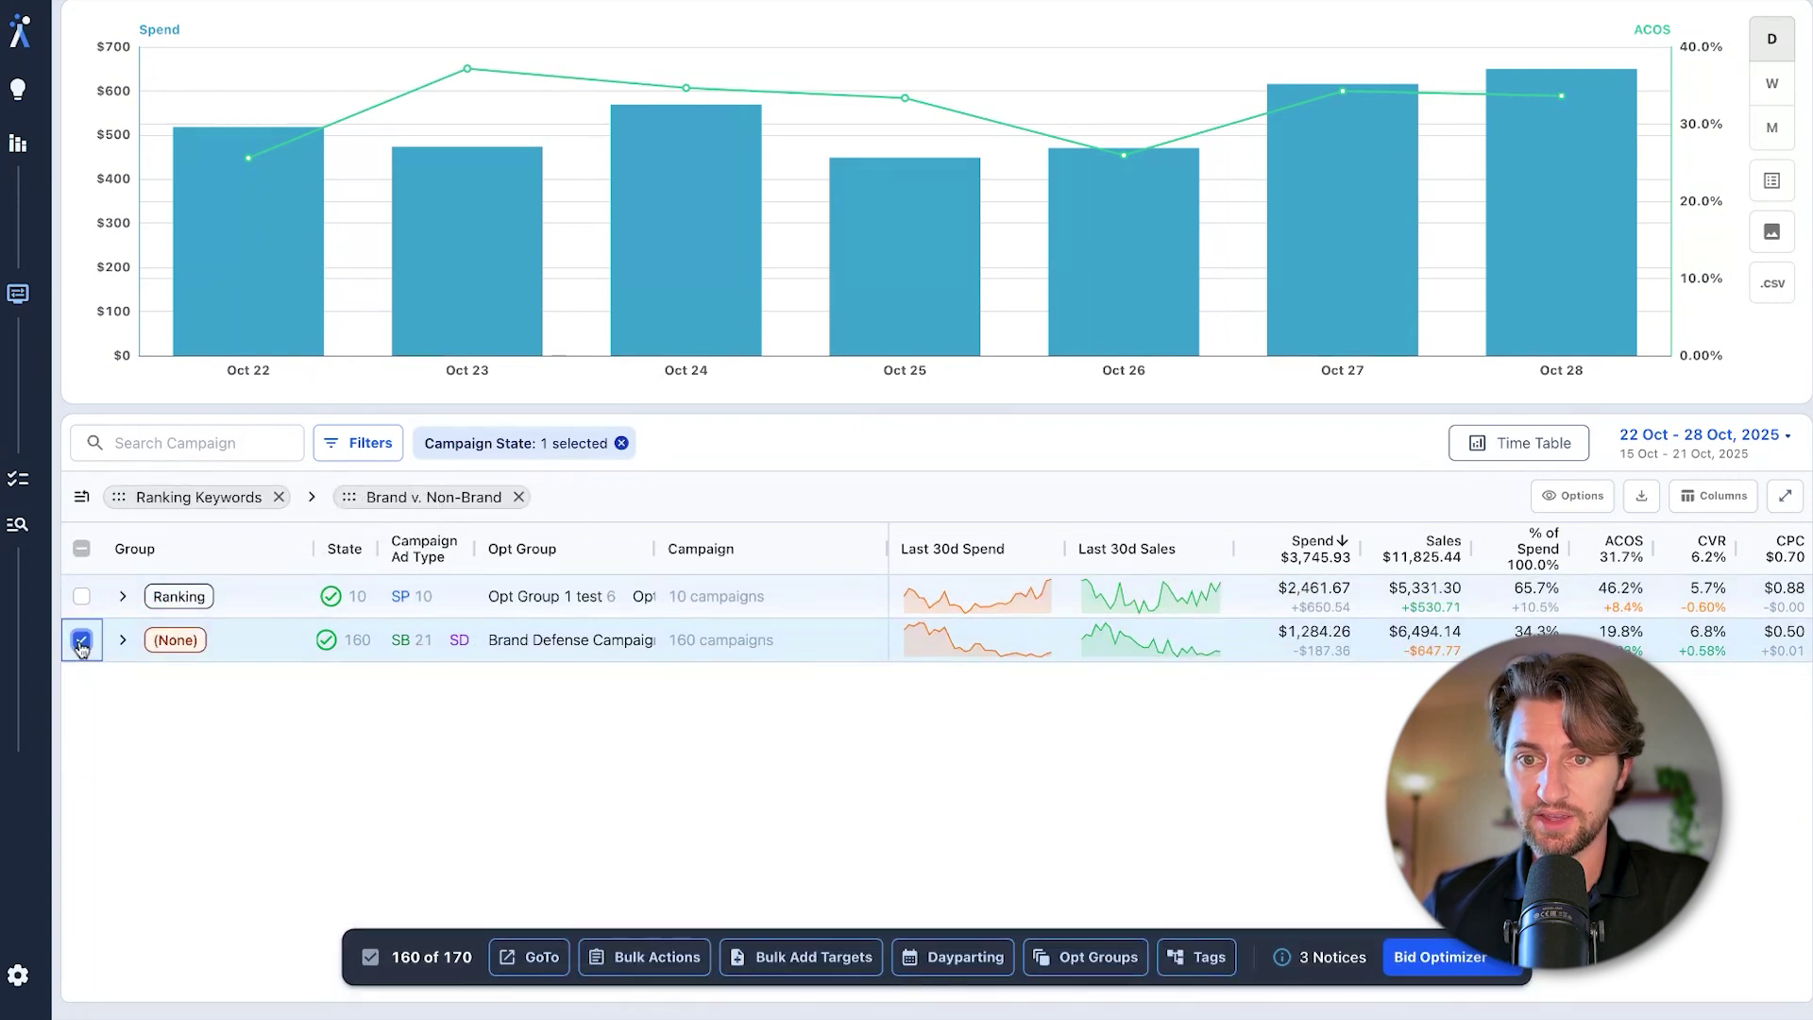
left_click(1197, 957)
left_click(1145, 753)
left_click(1122, 826)
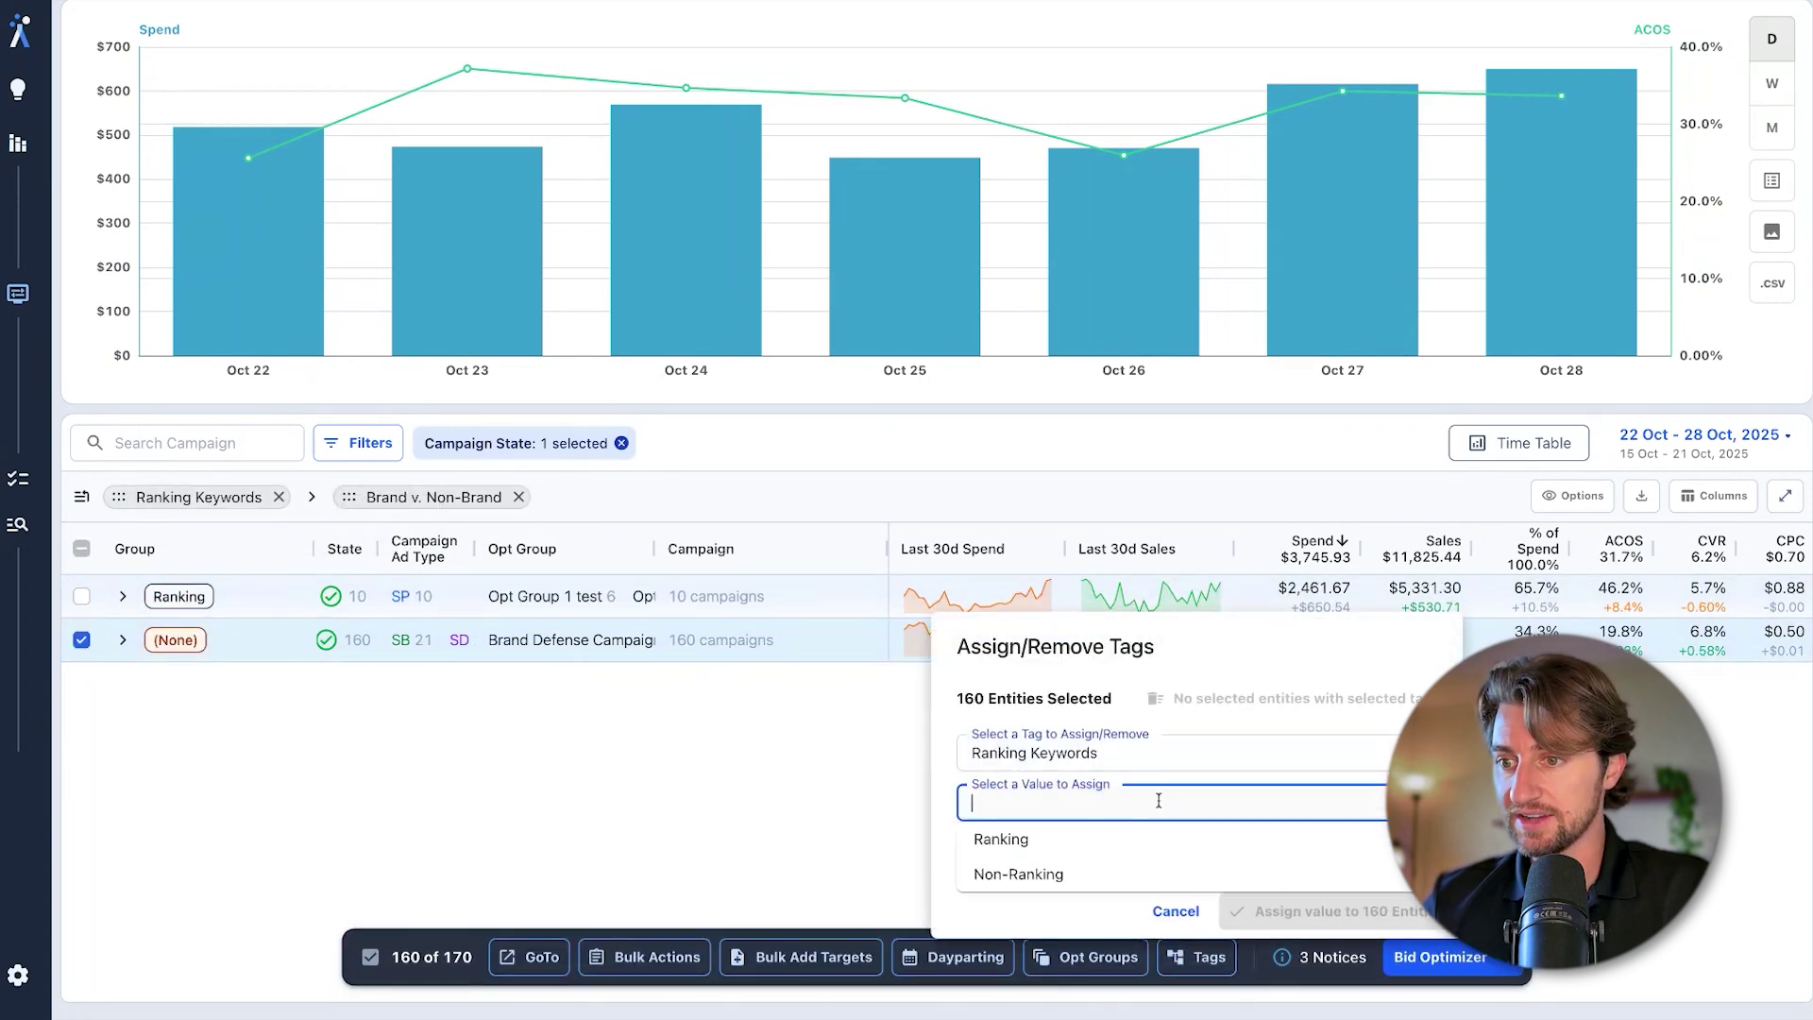
left_click(1133, 869)
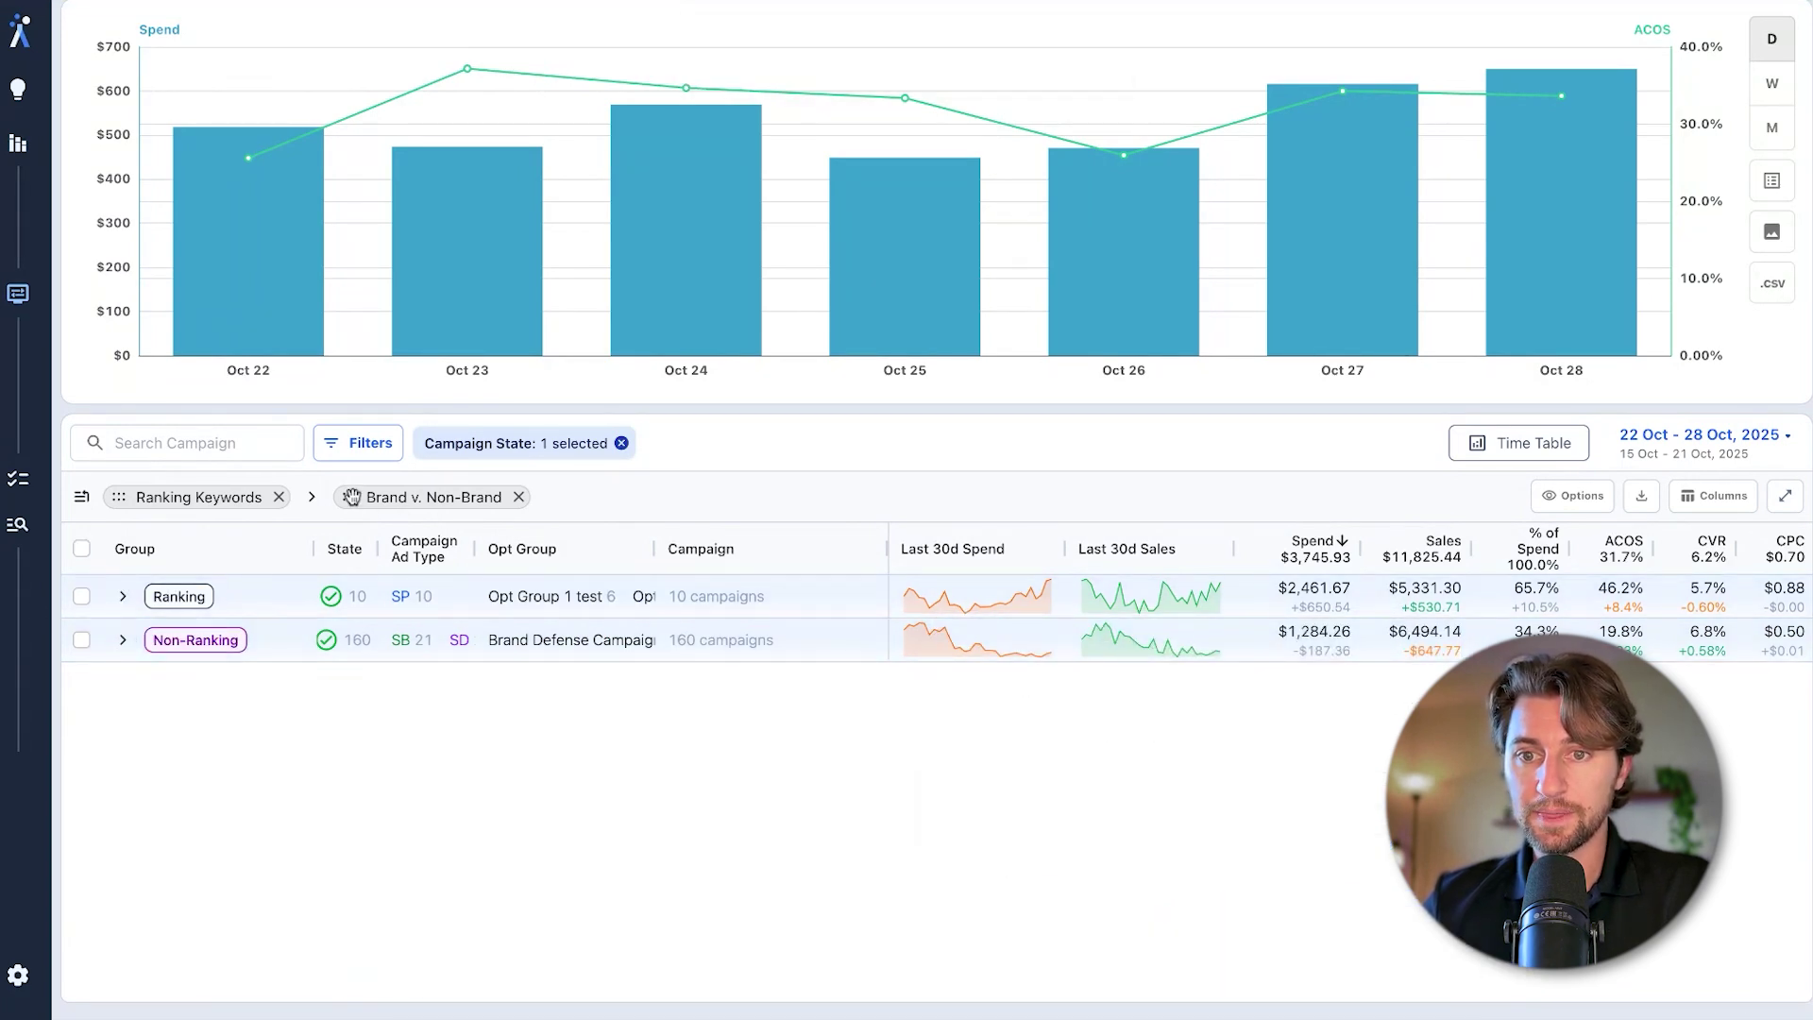
Put the Brand v. Non-Brand grouping ahead of Ranking Keywords and expand the Non-Brand and Brand Defense groups
left_click_drag(351, 497, 151, 497)
left_click(124, 597)
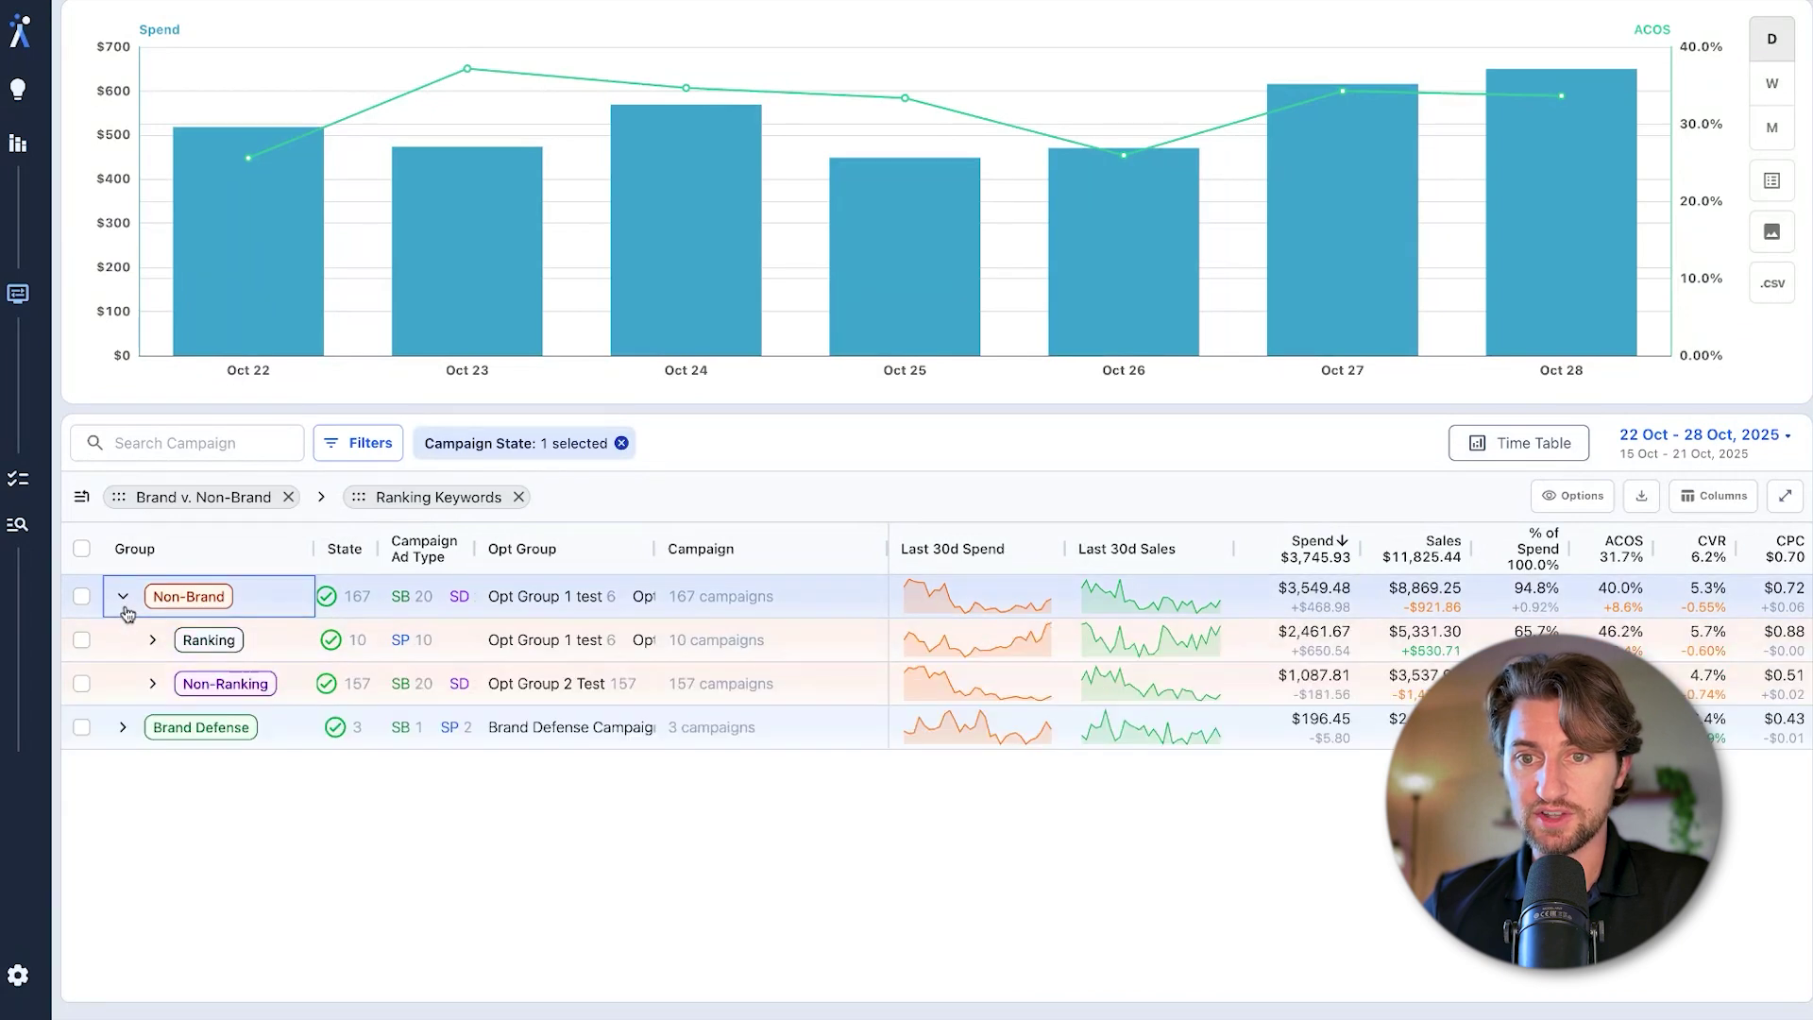
left_click(122, 727)
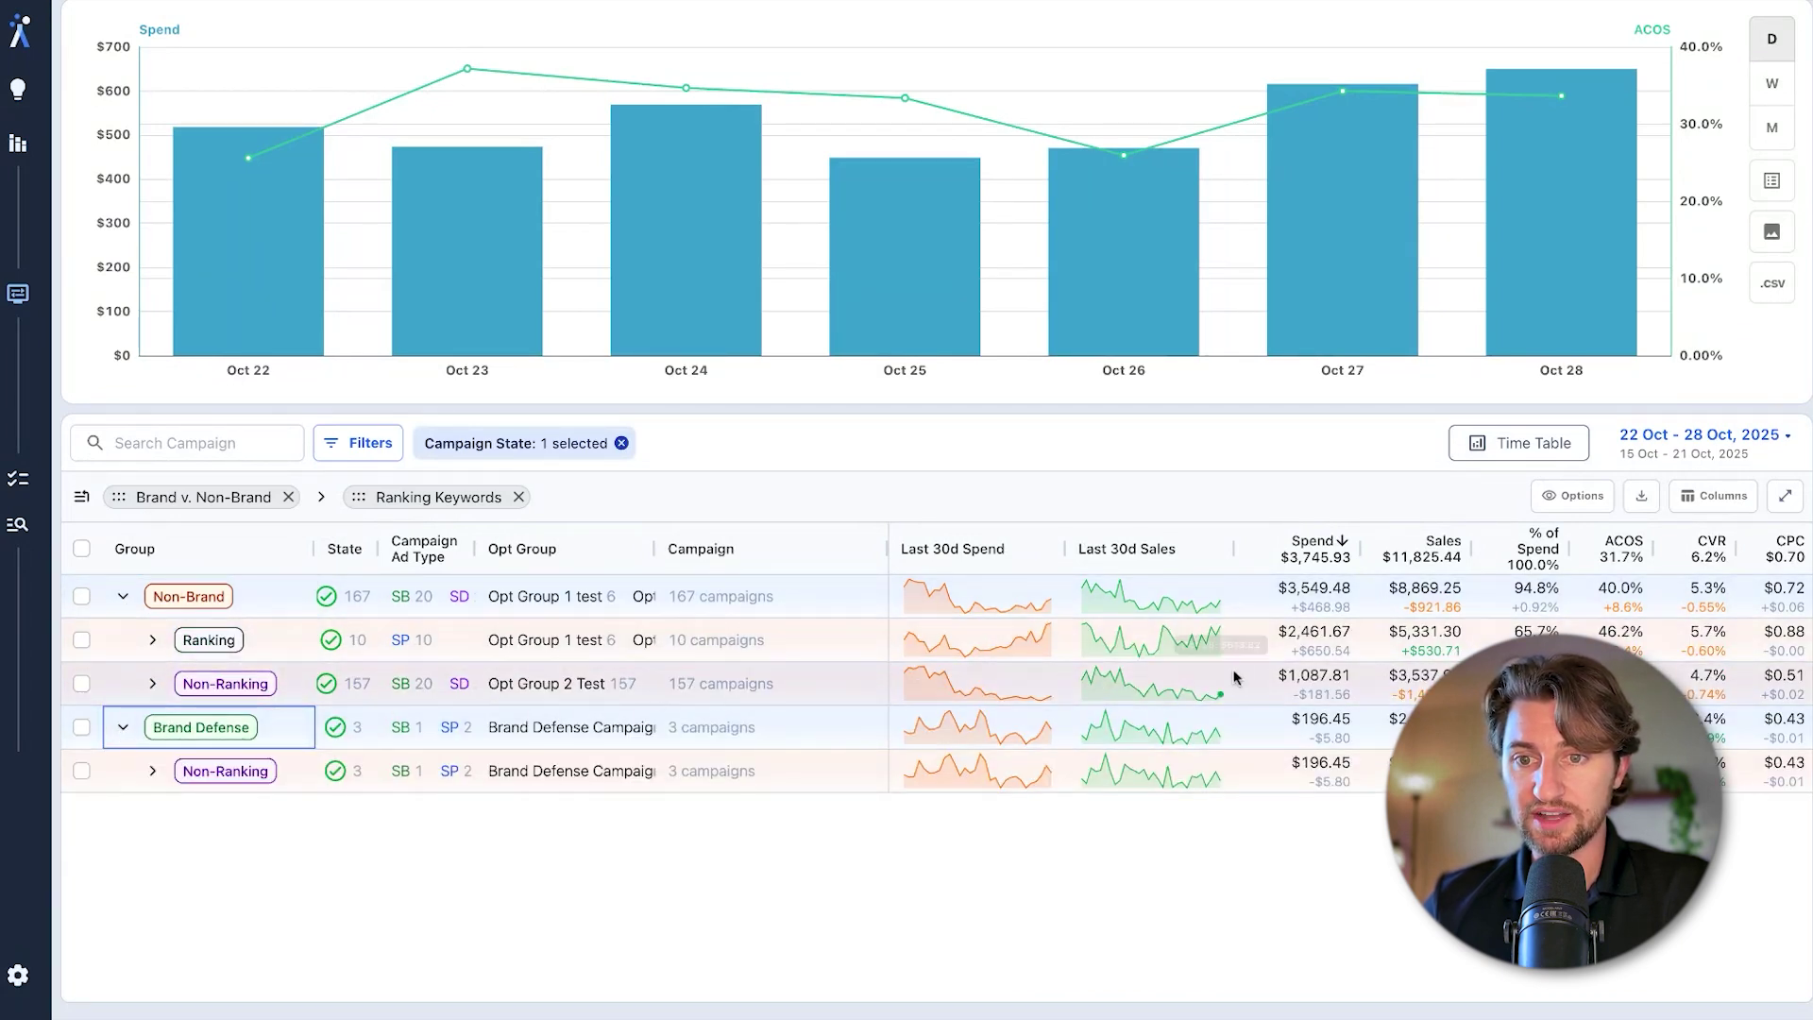
left_click(262, 601)
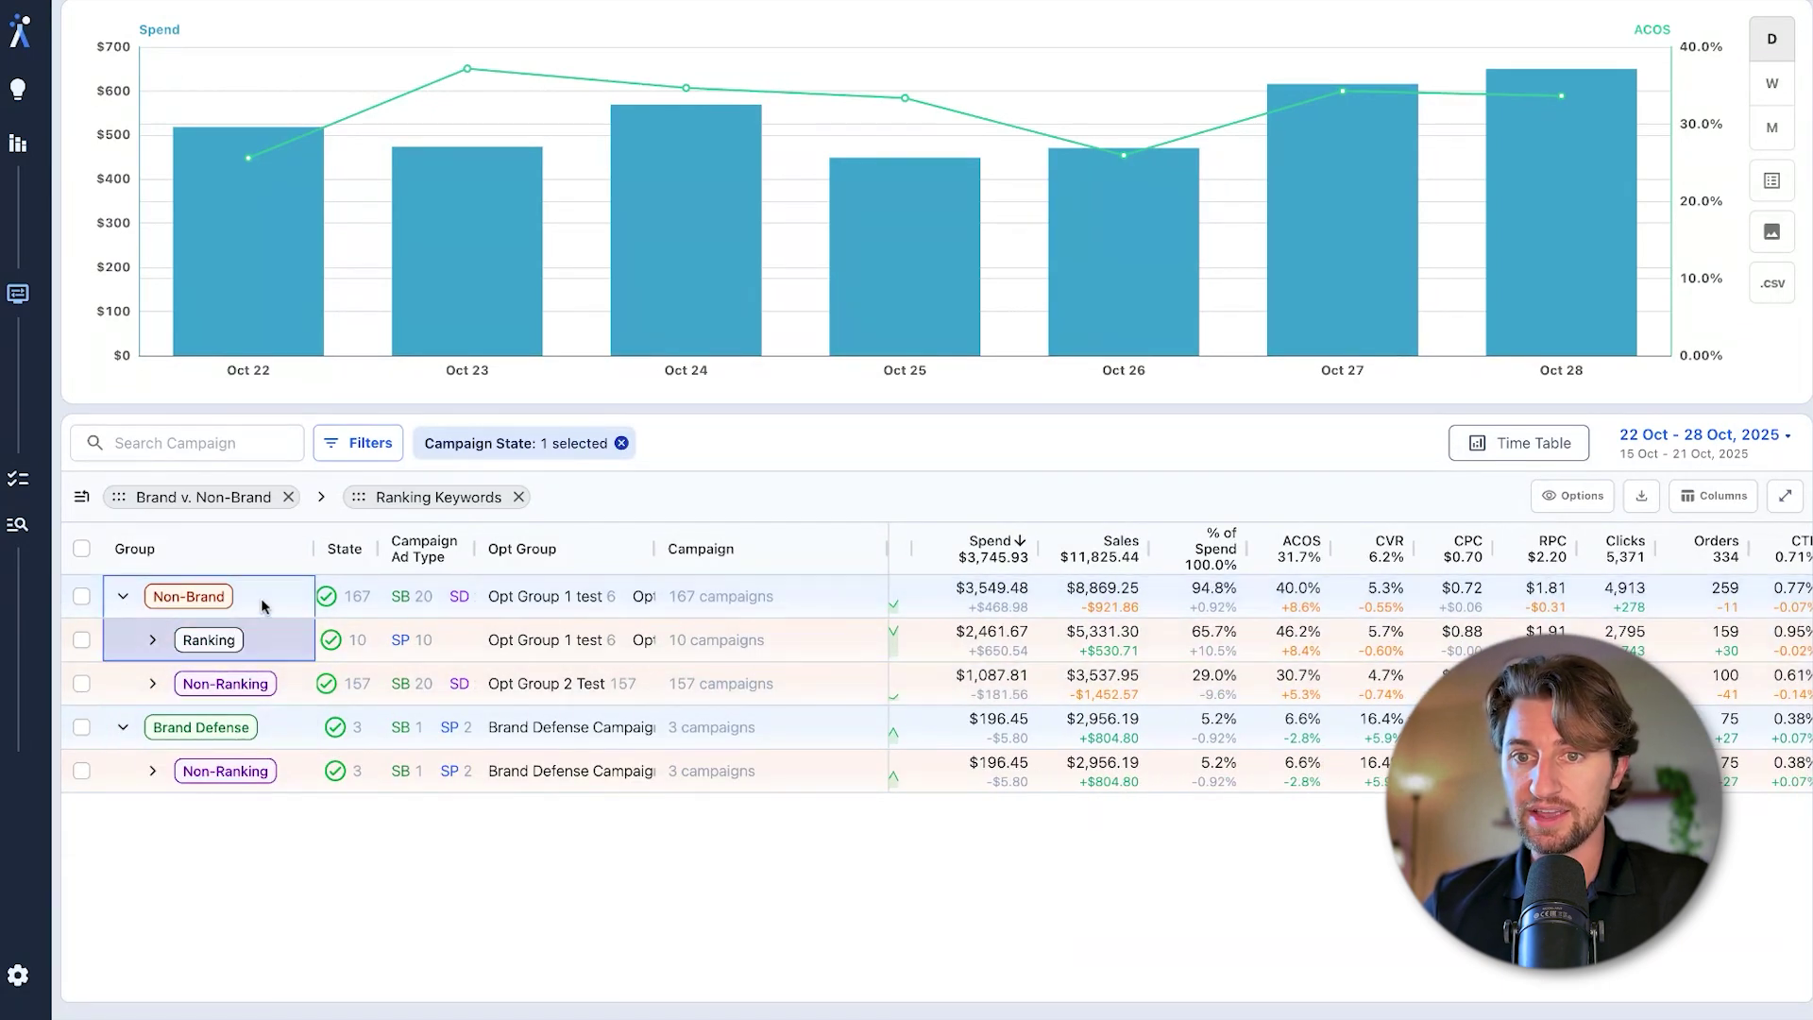
left_click(81, 640)
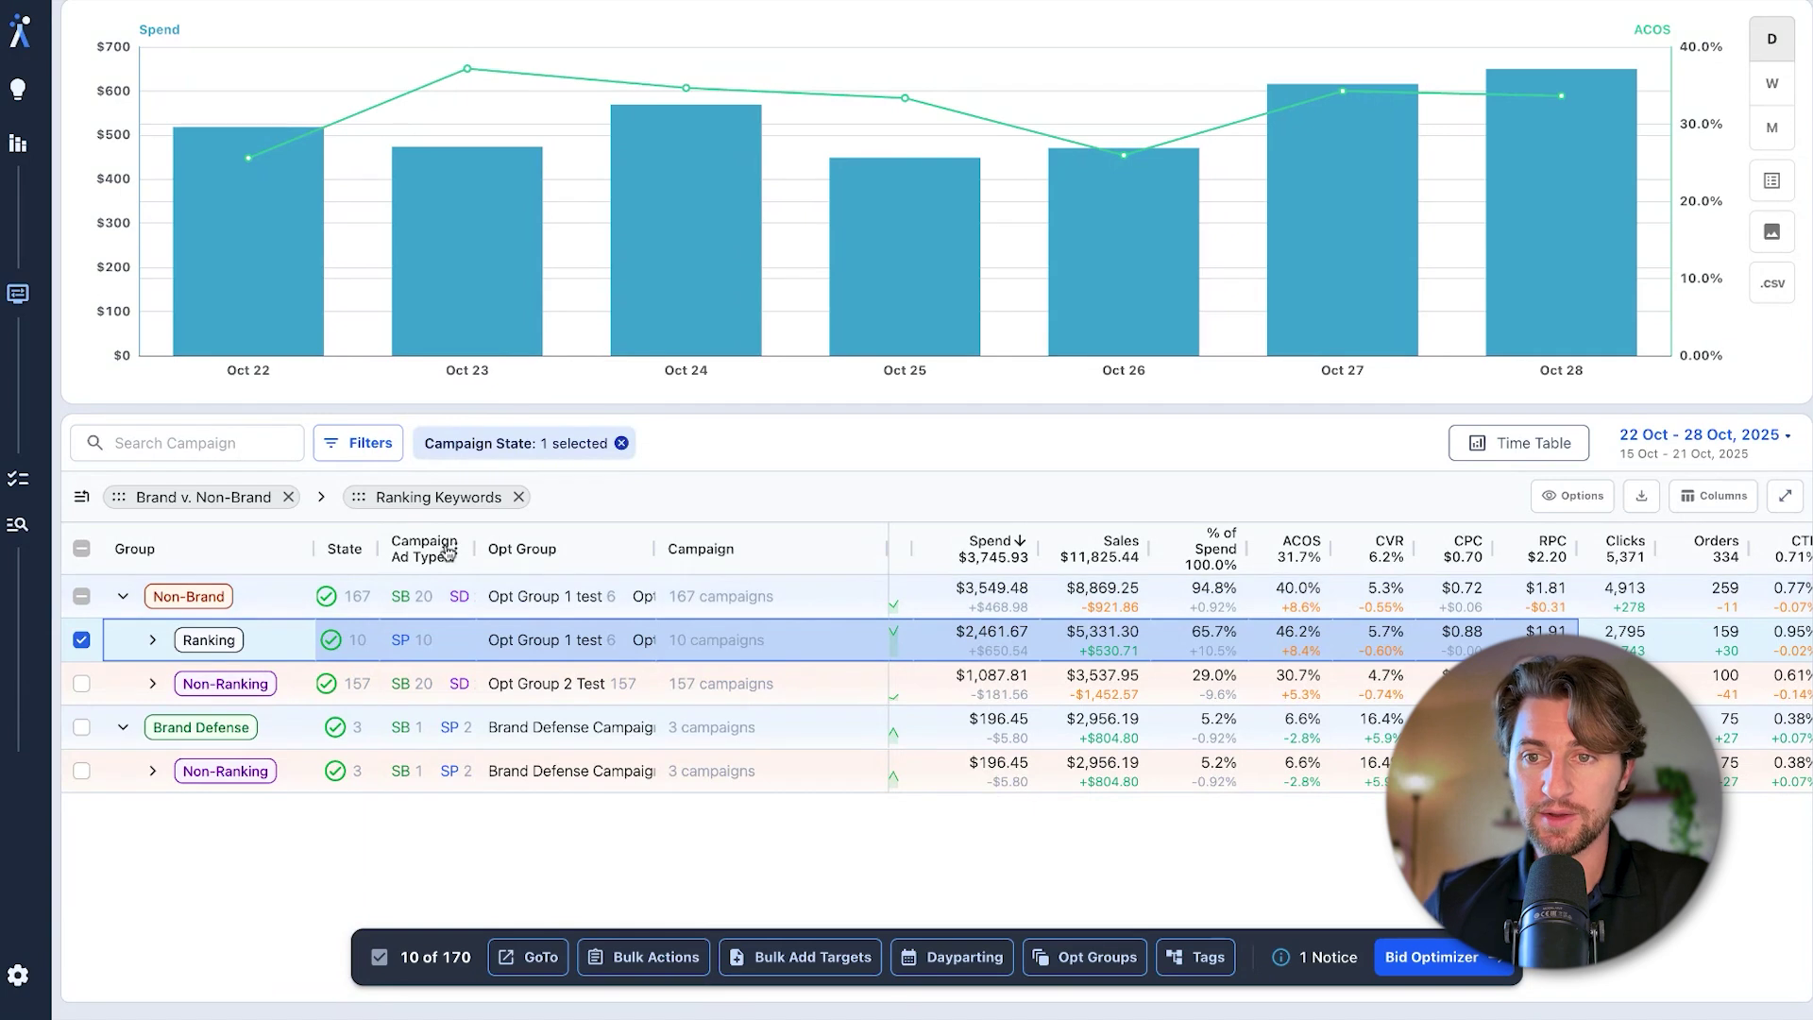
Add Campaign Ad Type as the first grouping level and expand SP, Non-Brand and Non-Ranking to review the campaigns inside
left_click_drag(430, 562, 141, 497)
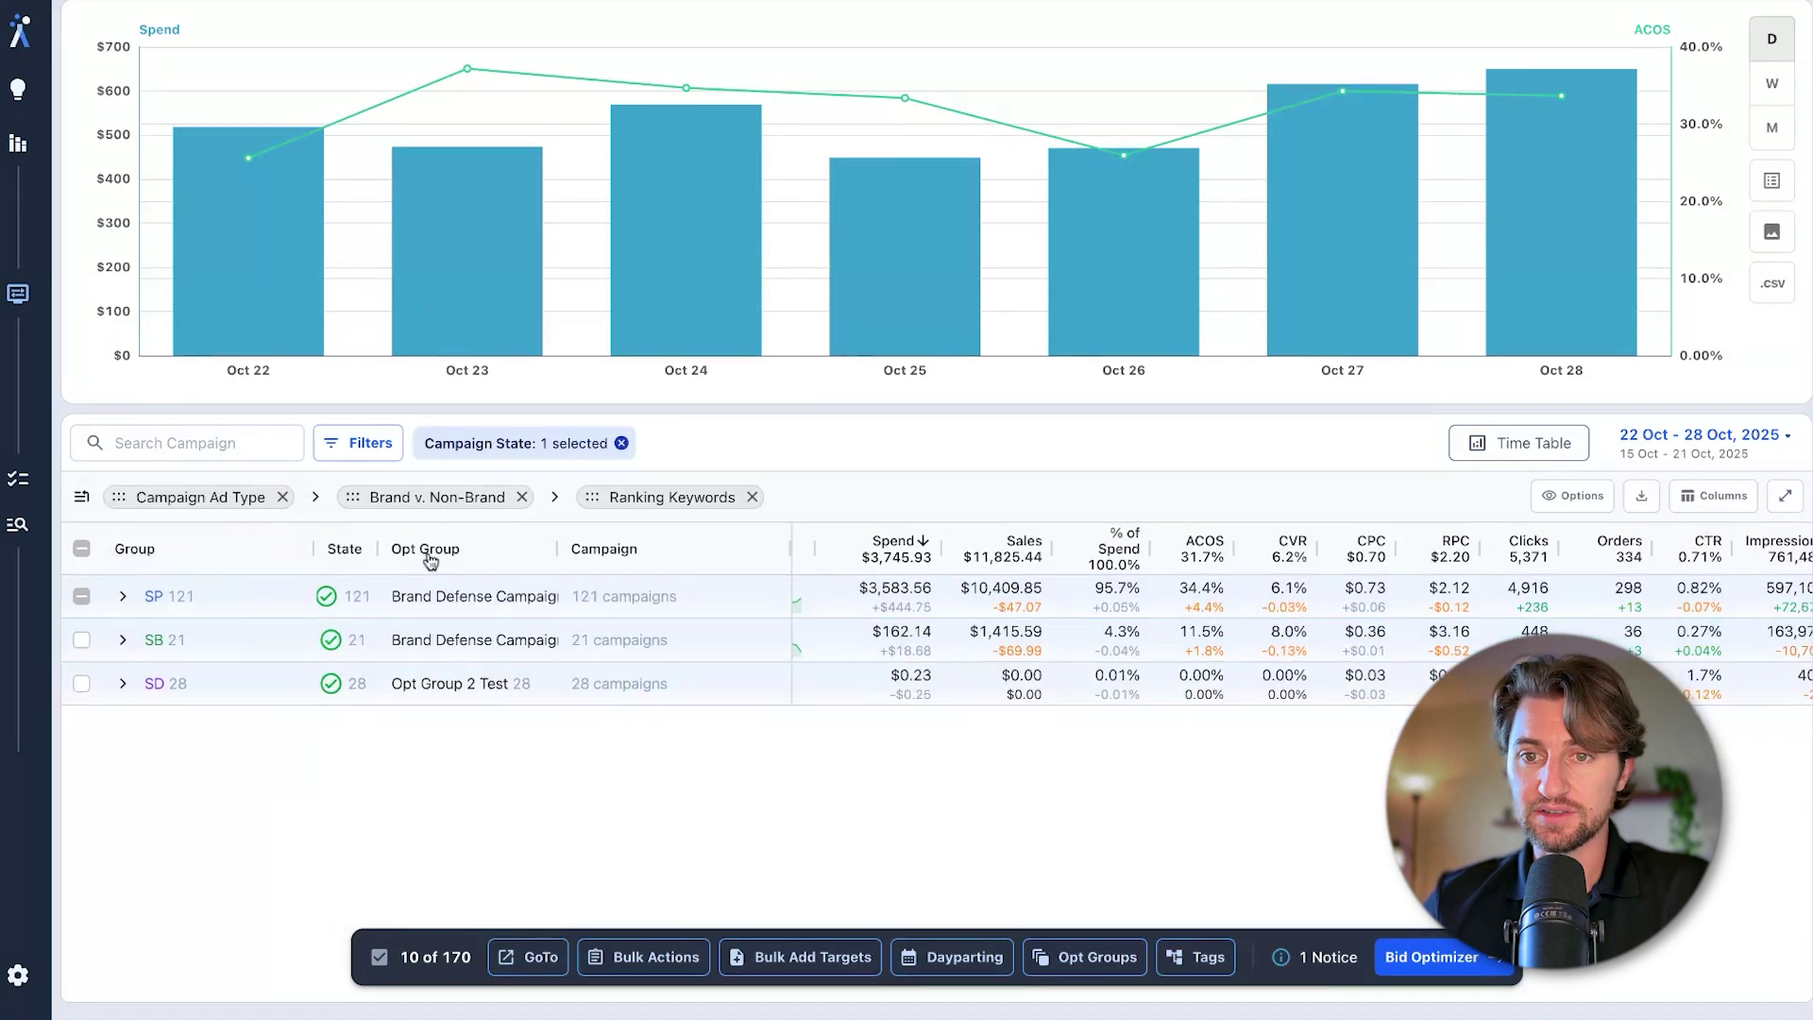
left_click(122, 597)
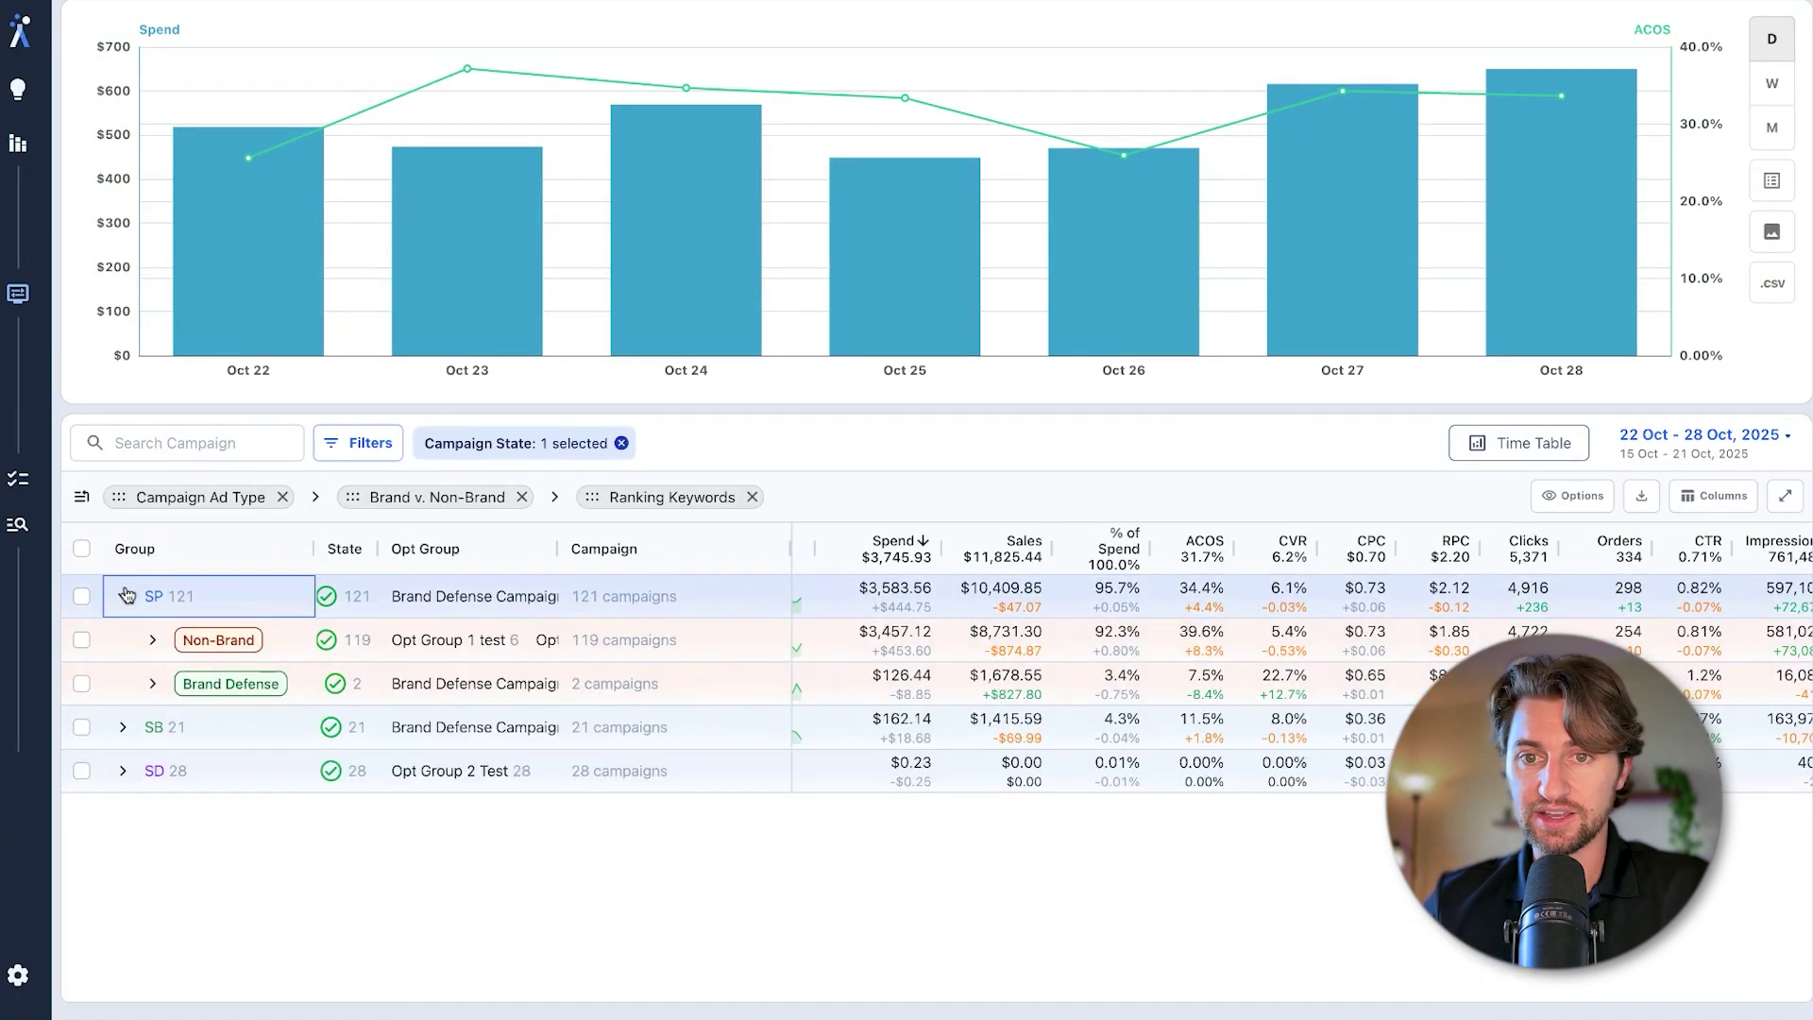
left_click(152, 640)
left_click(183, 728)
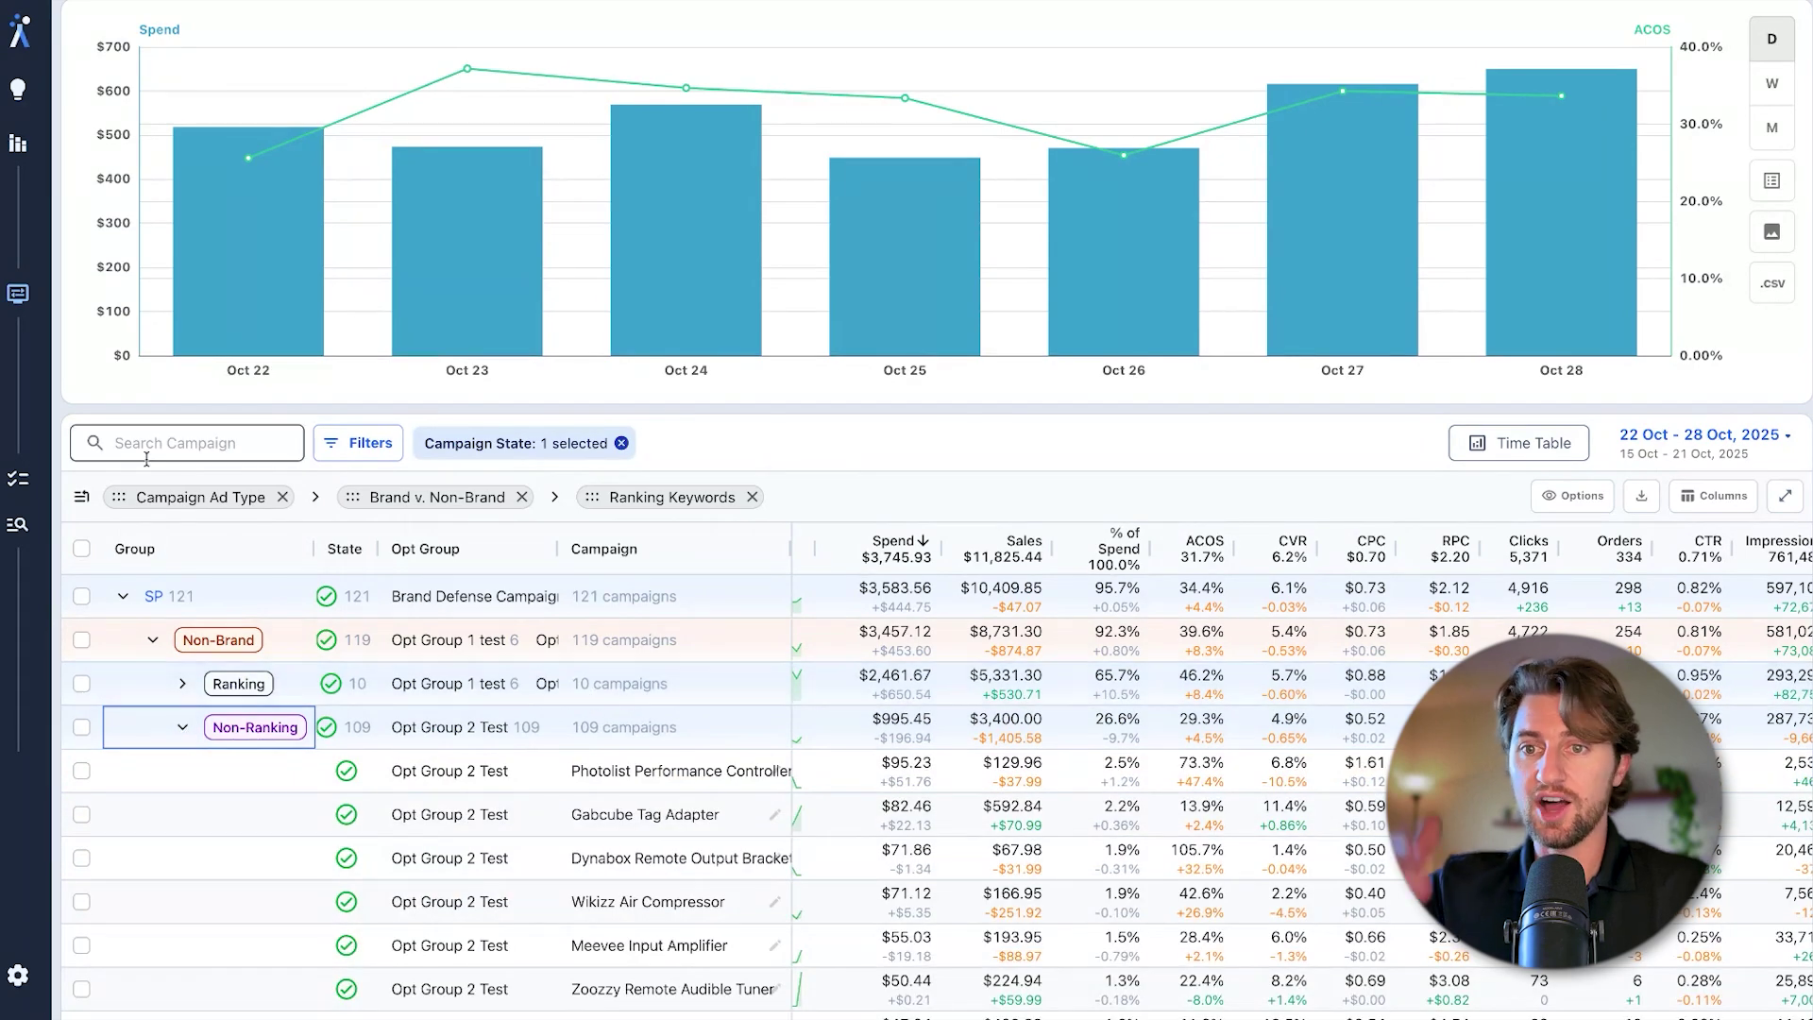
scroll(1077, 630, "down", 5)
scroll(1074, 627, "down", 2)
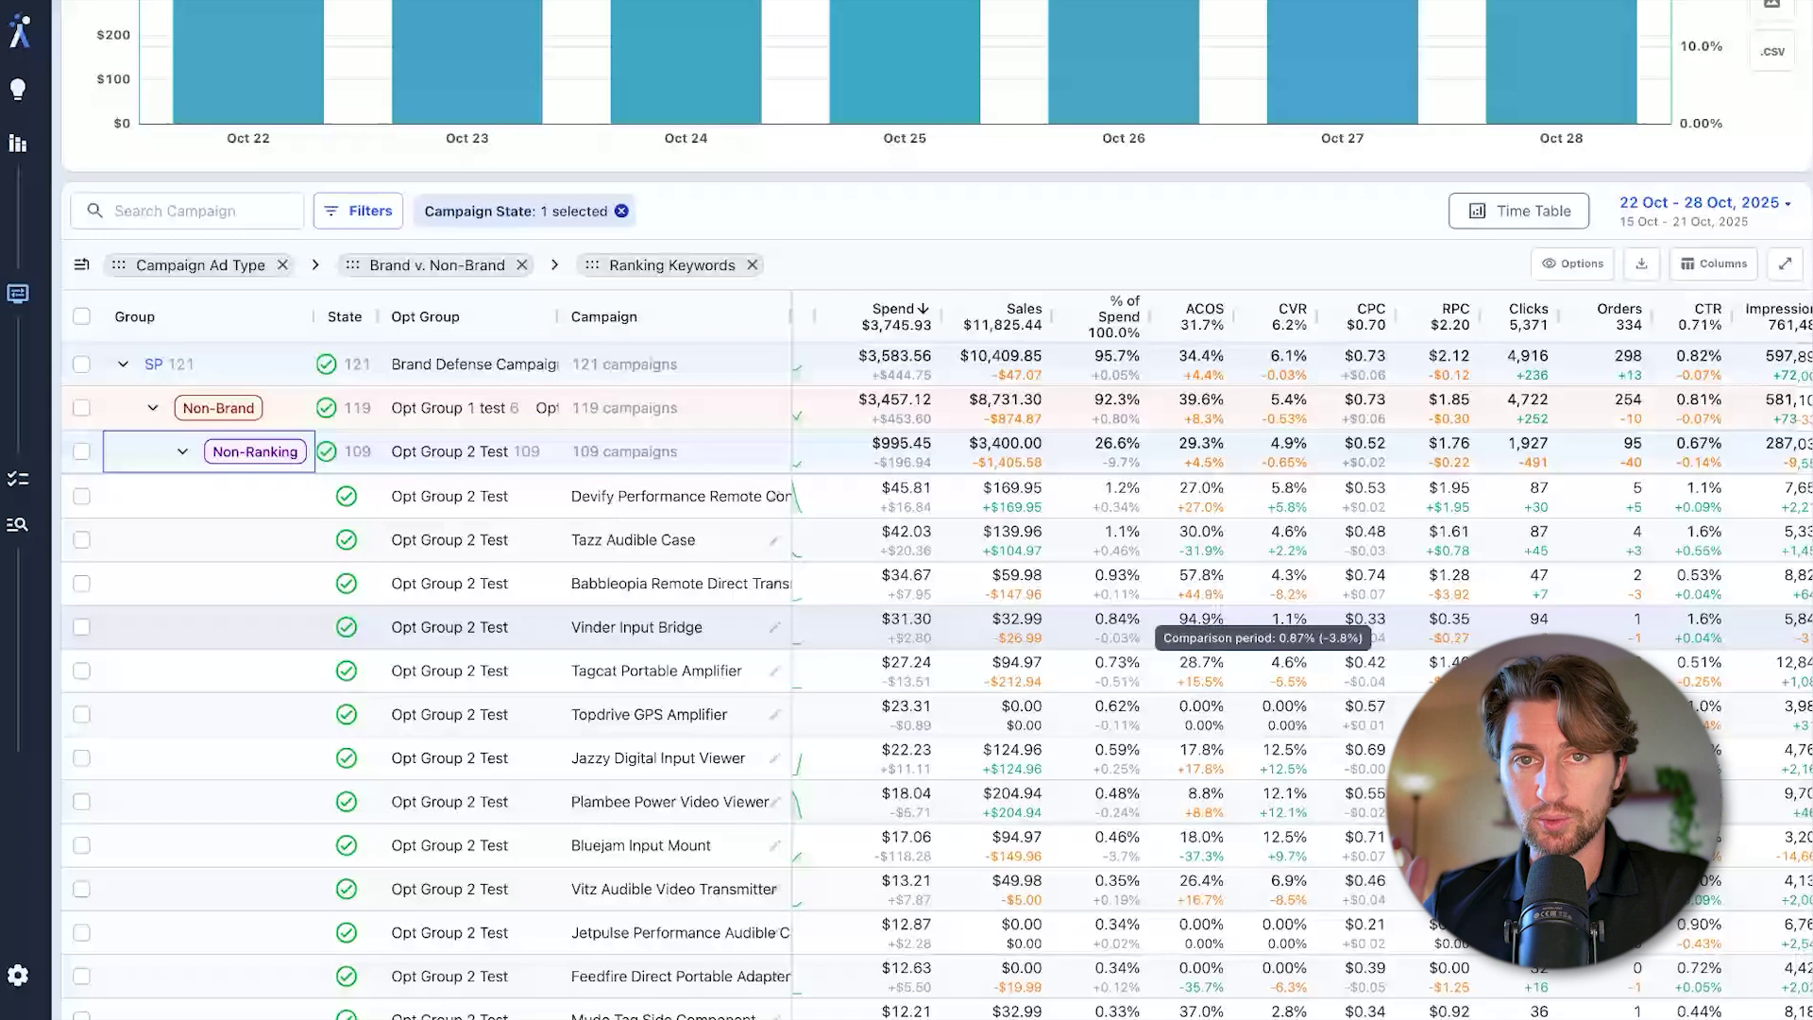
scroll(1202, 624, "up", 4)
Open the main navigation to switch to another page
mouse_move(66, 137)
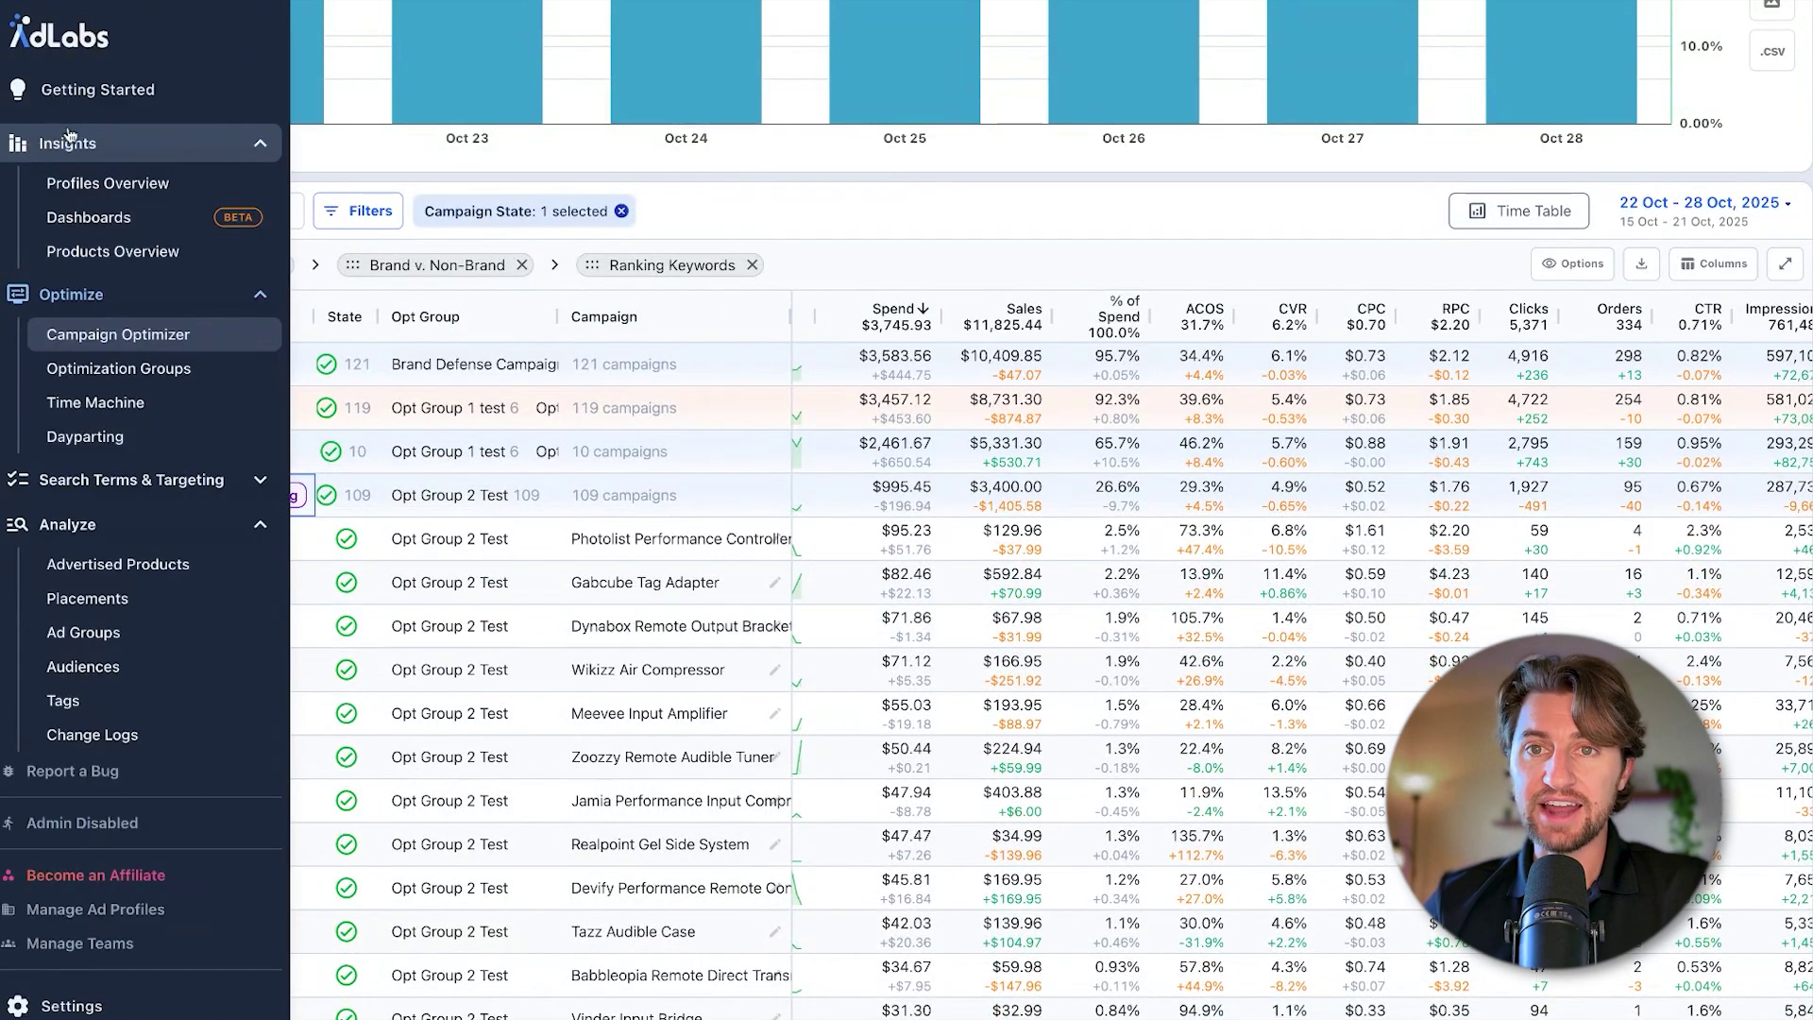